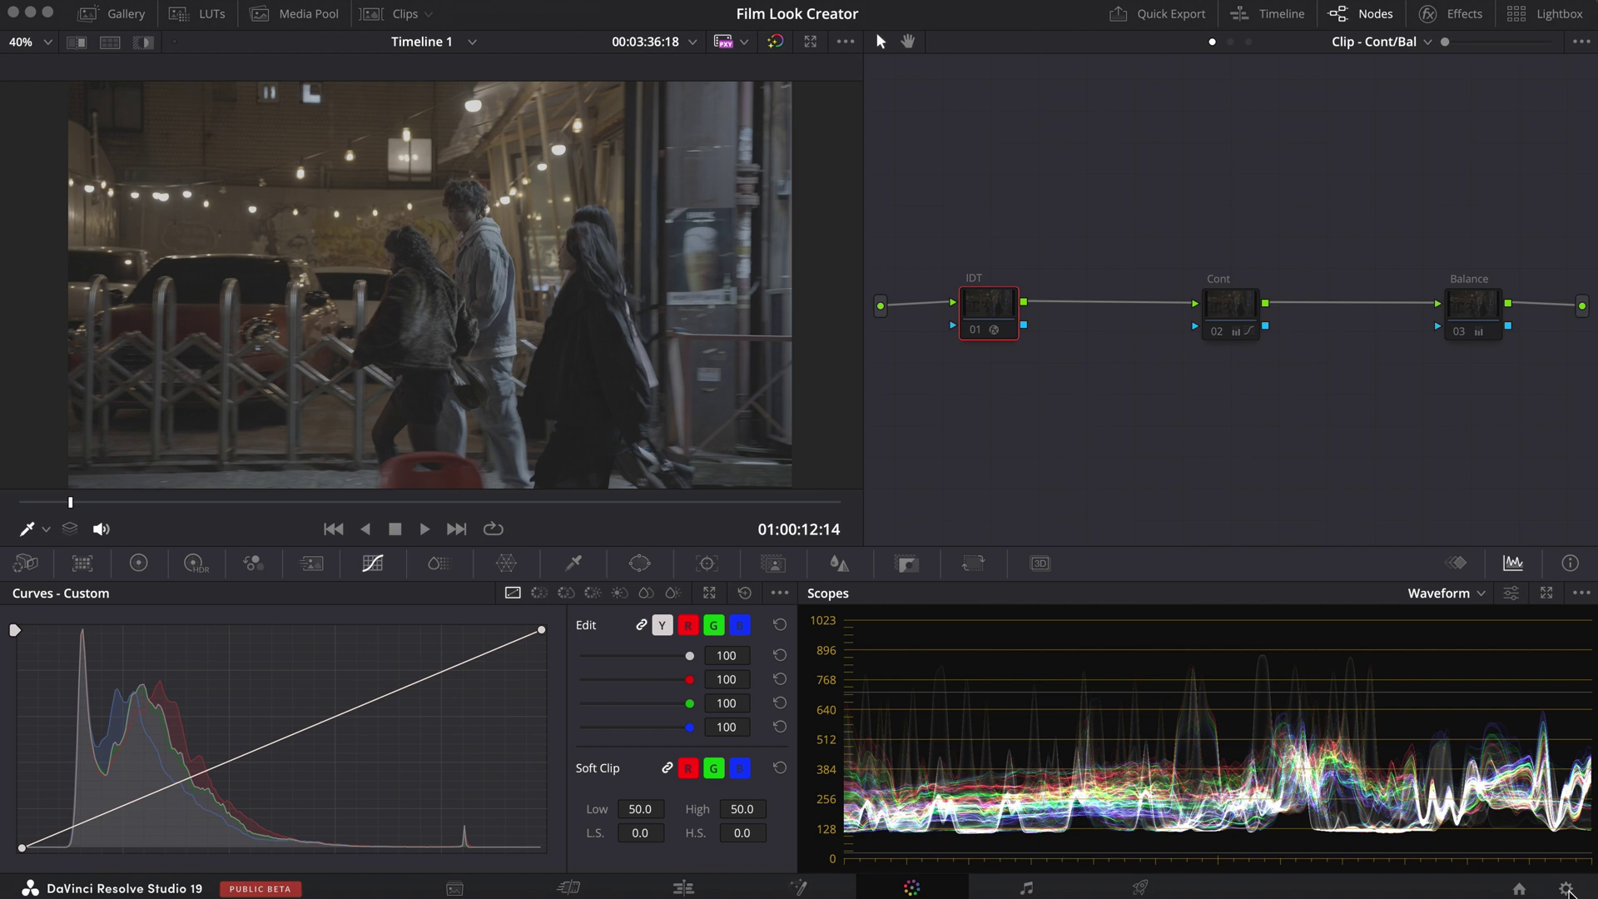
# - Keep the project's node stack layer count at 2 in Project Settings
pyautogui.hotkey('shift', '9')
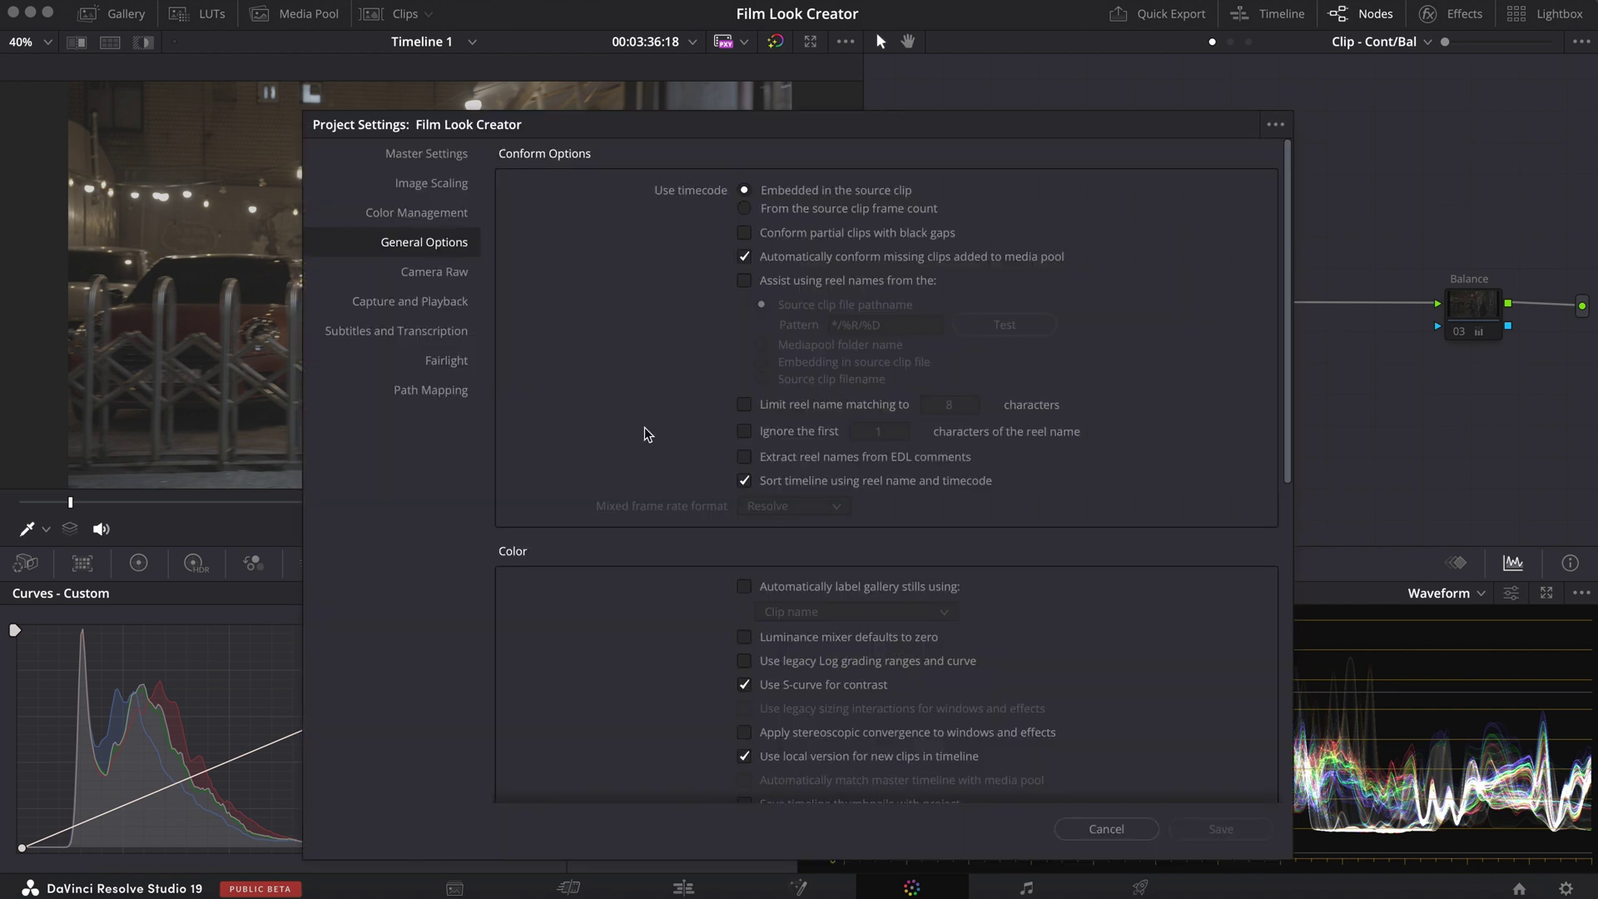
pyautogui.scroll(-8, 697, 484)
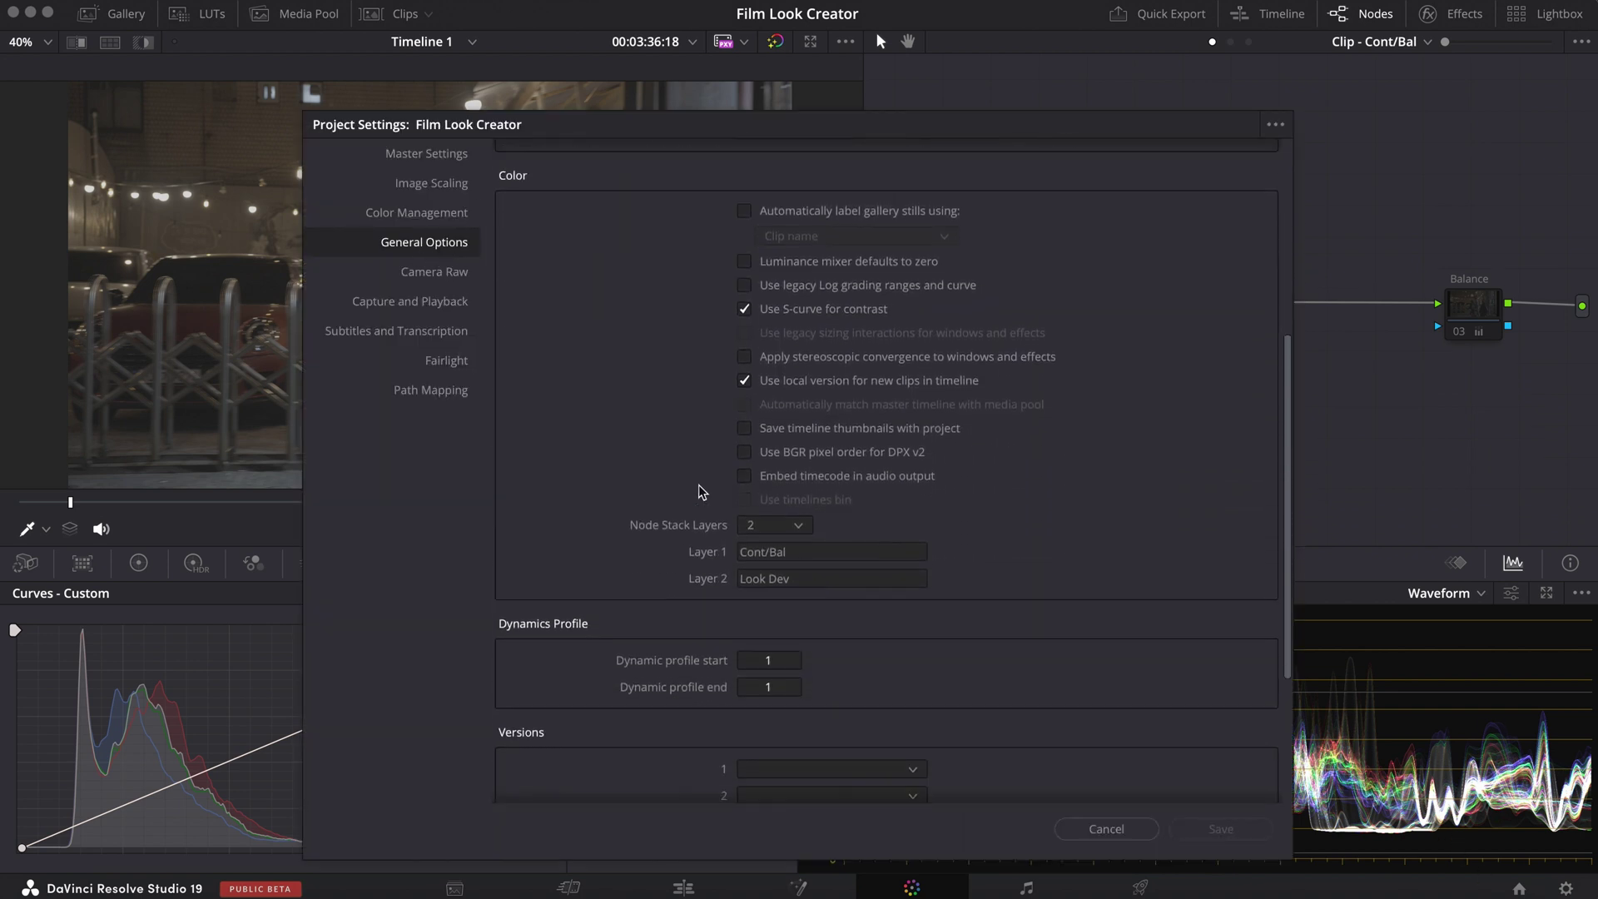
pyautogui.click(743, 528)
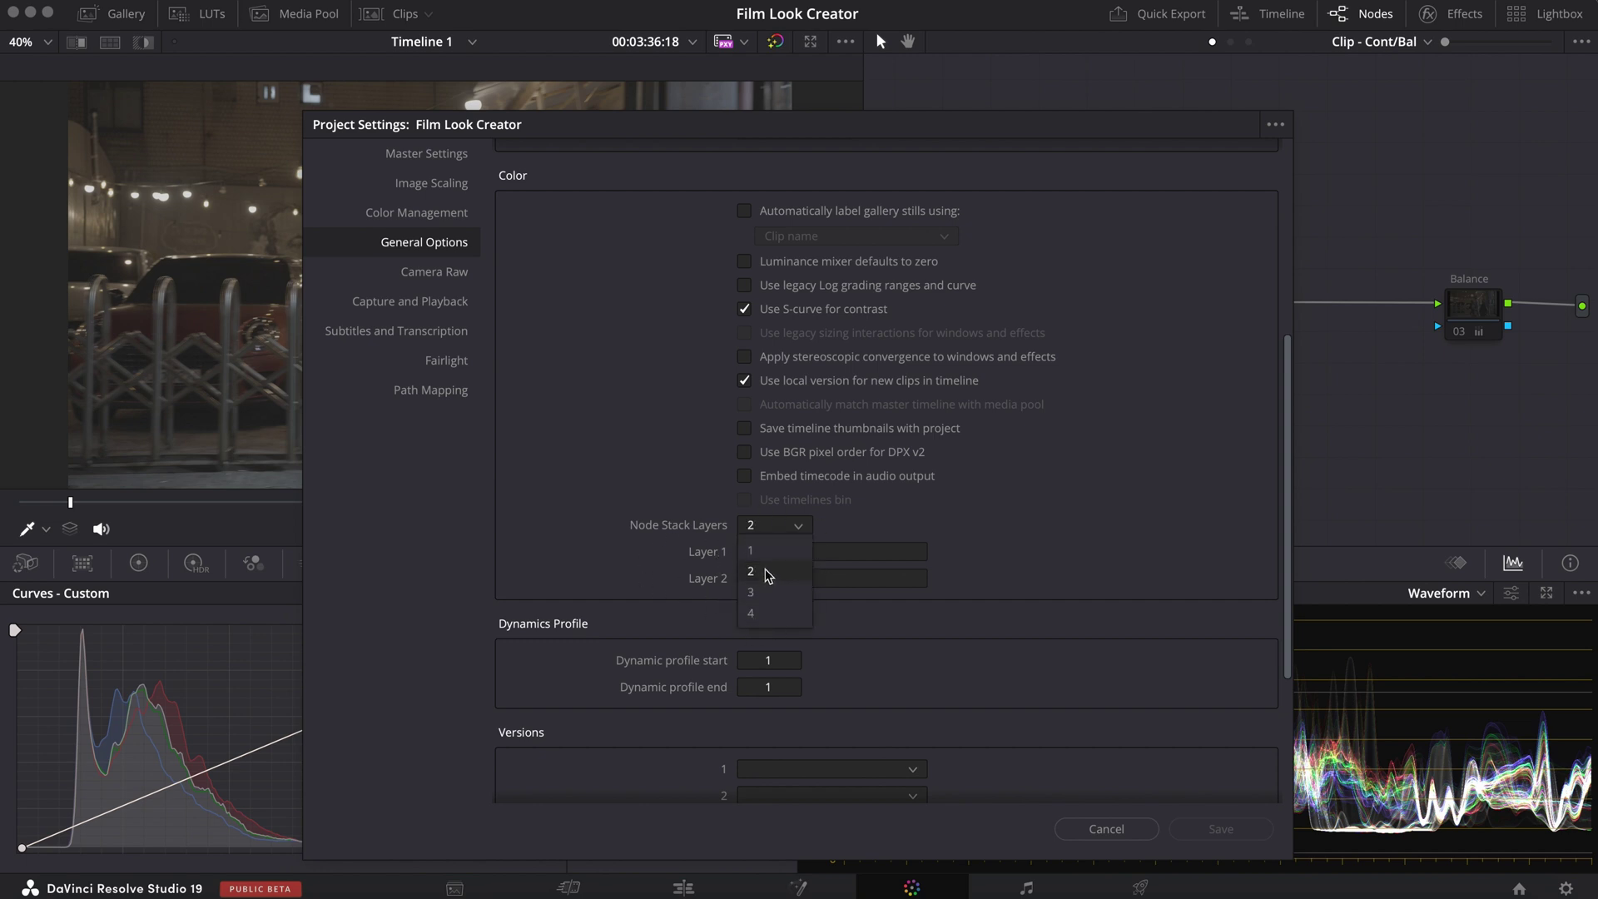
pyautogui.click(979, 475)
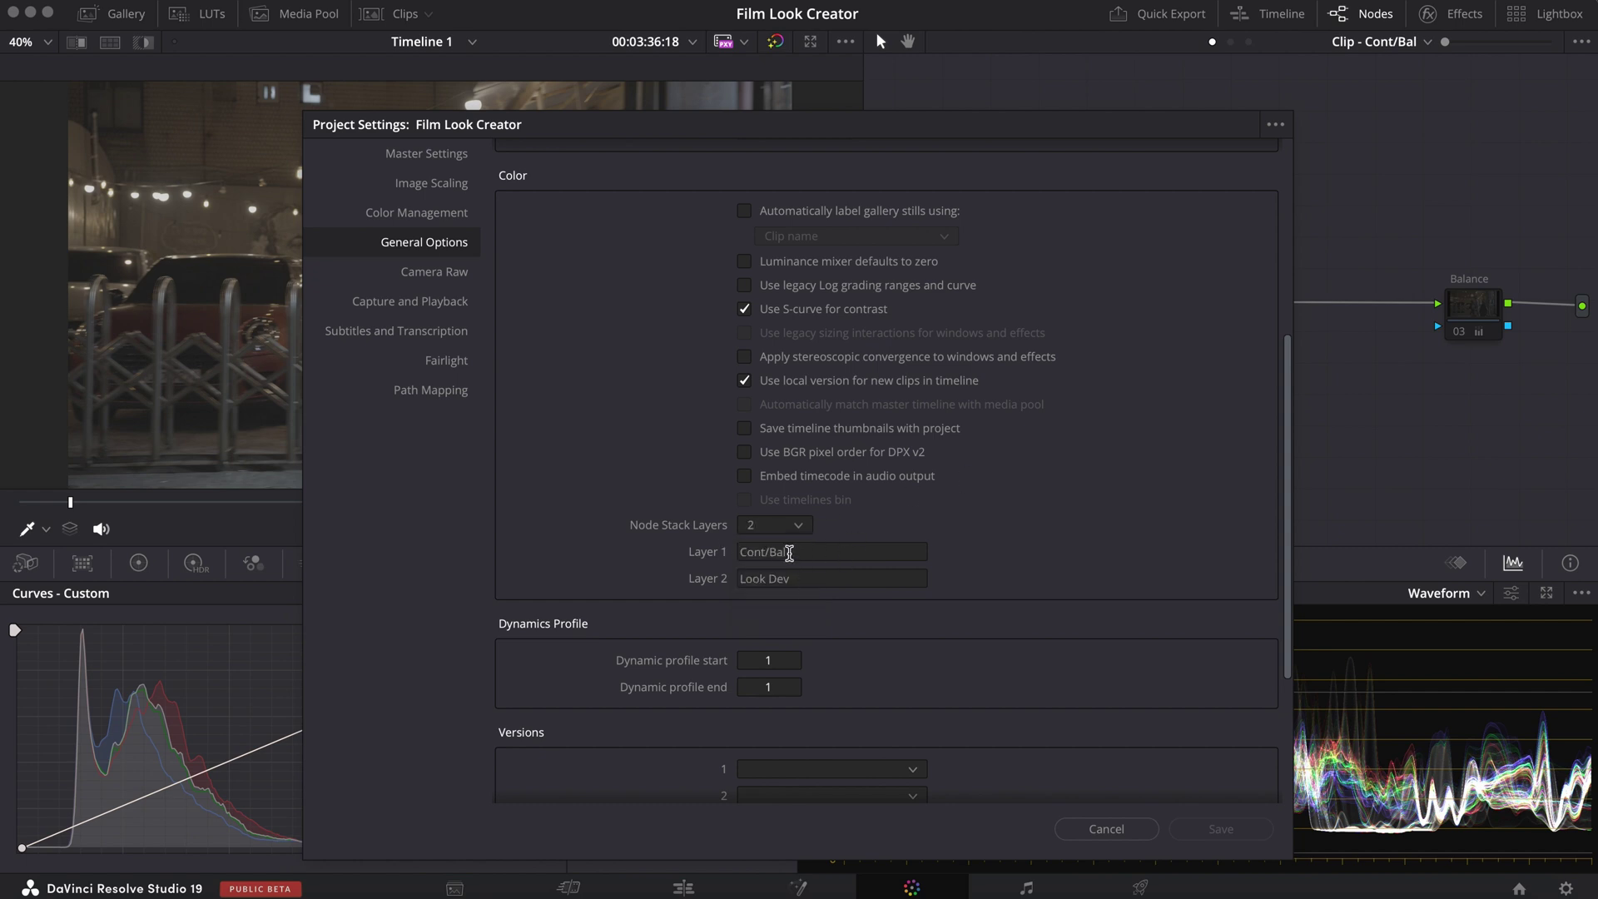
pyautogui.press('Escape')
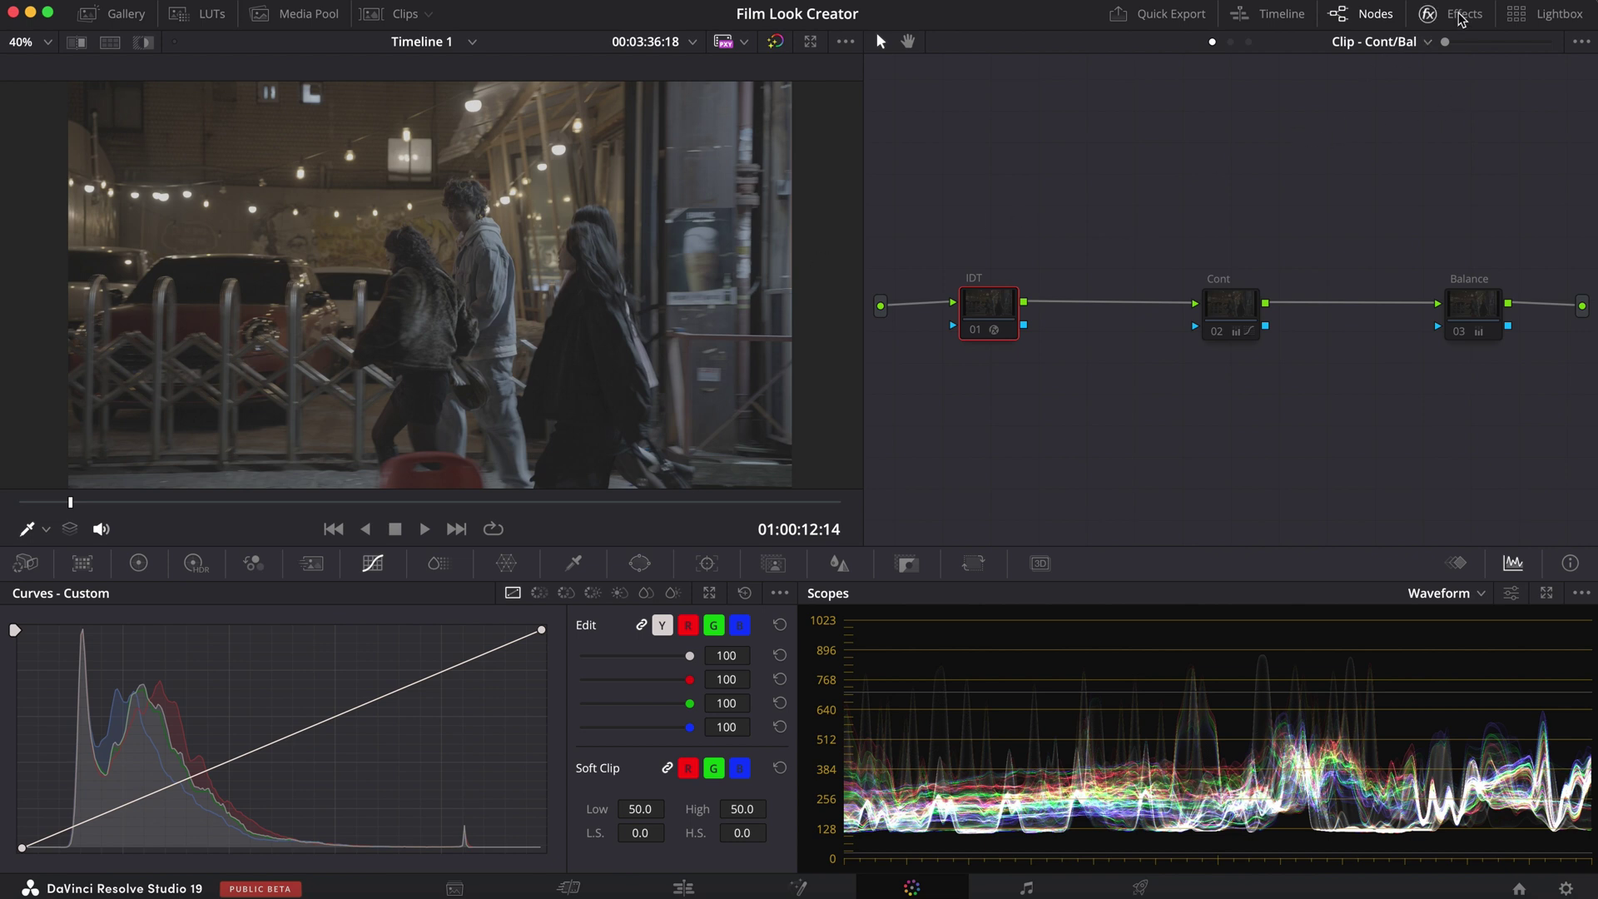
# - Inspect the ODT node on the Look Dev layer, then return to the Cont/Bal layer
pyautogui.click(1458, 21)
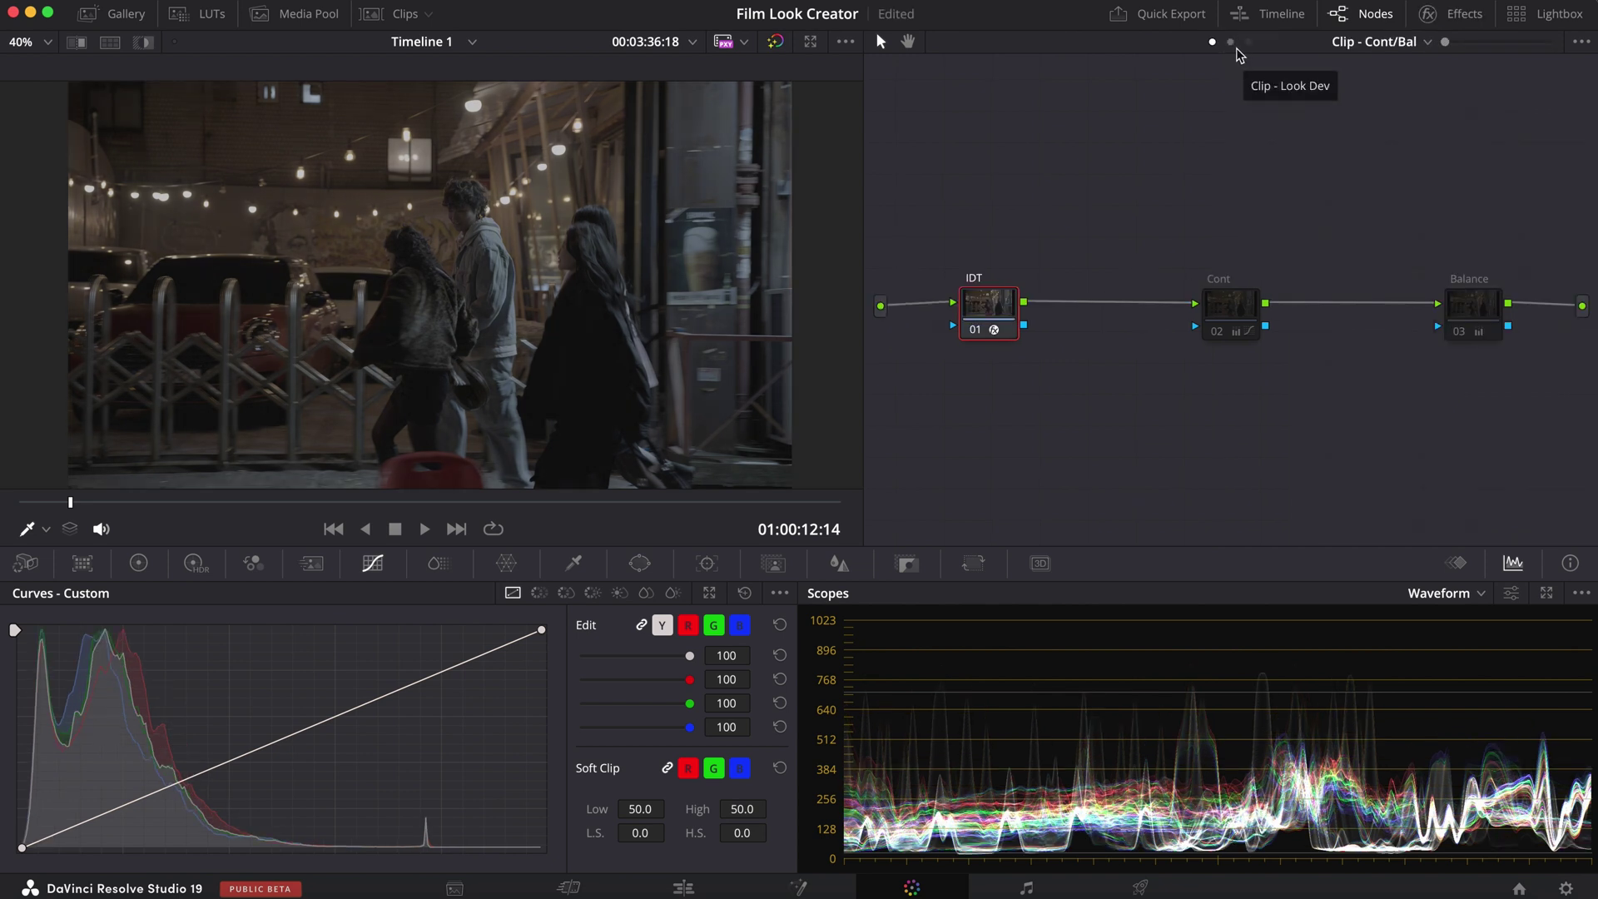
pyautogui.click(1236, 48)
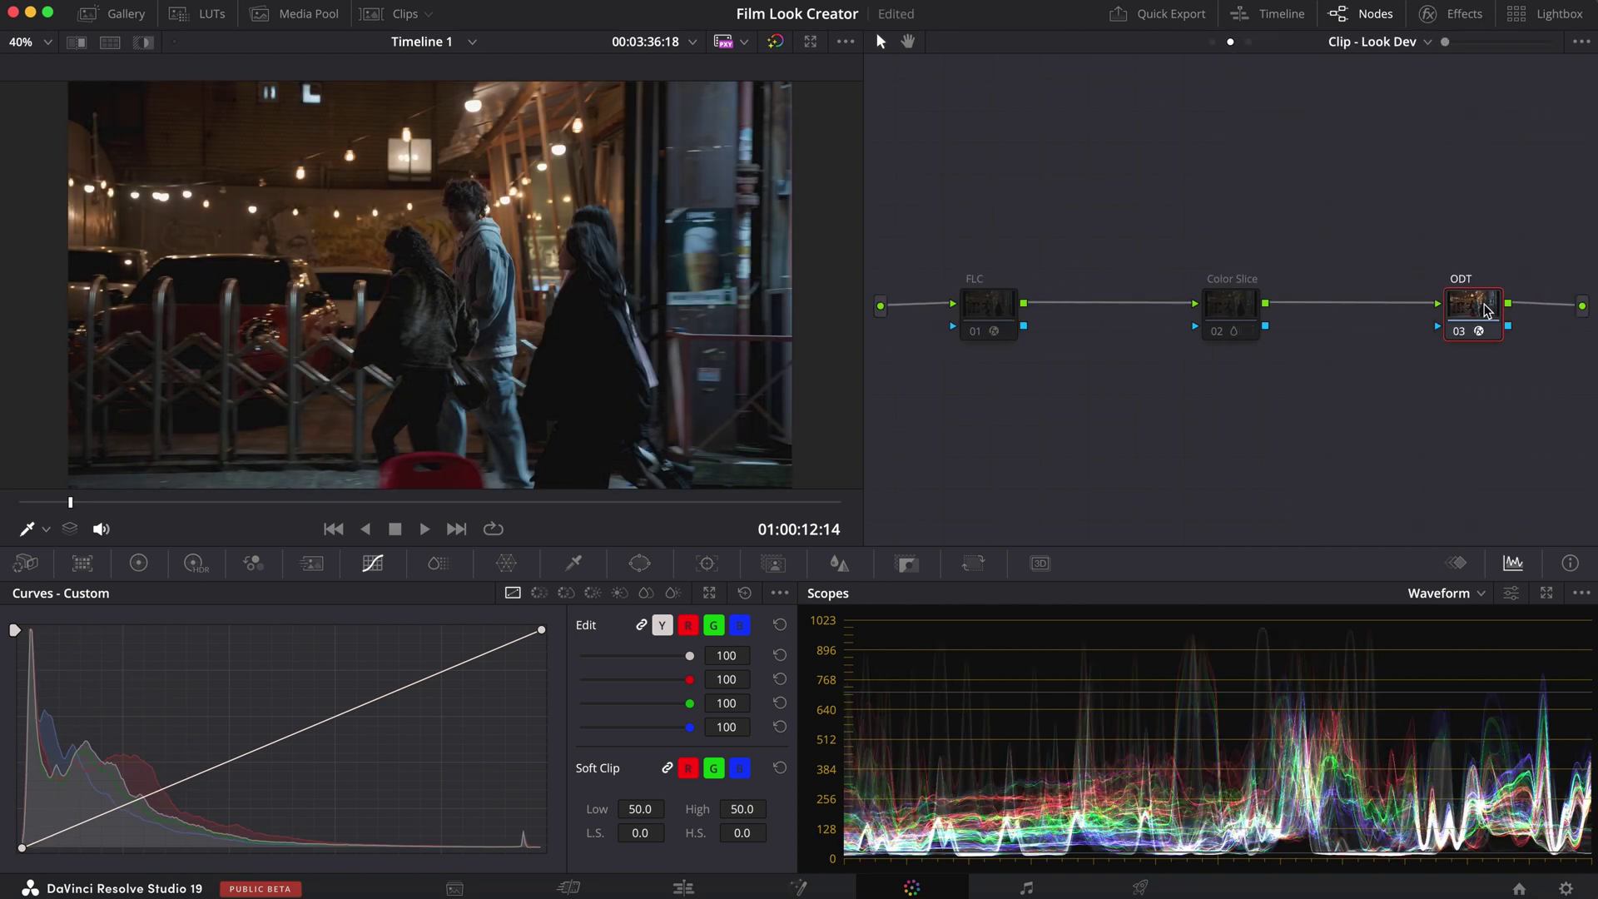
pyautogui.click(1487, 311)
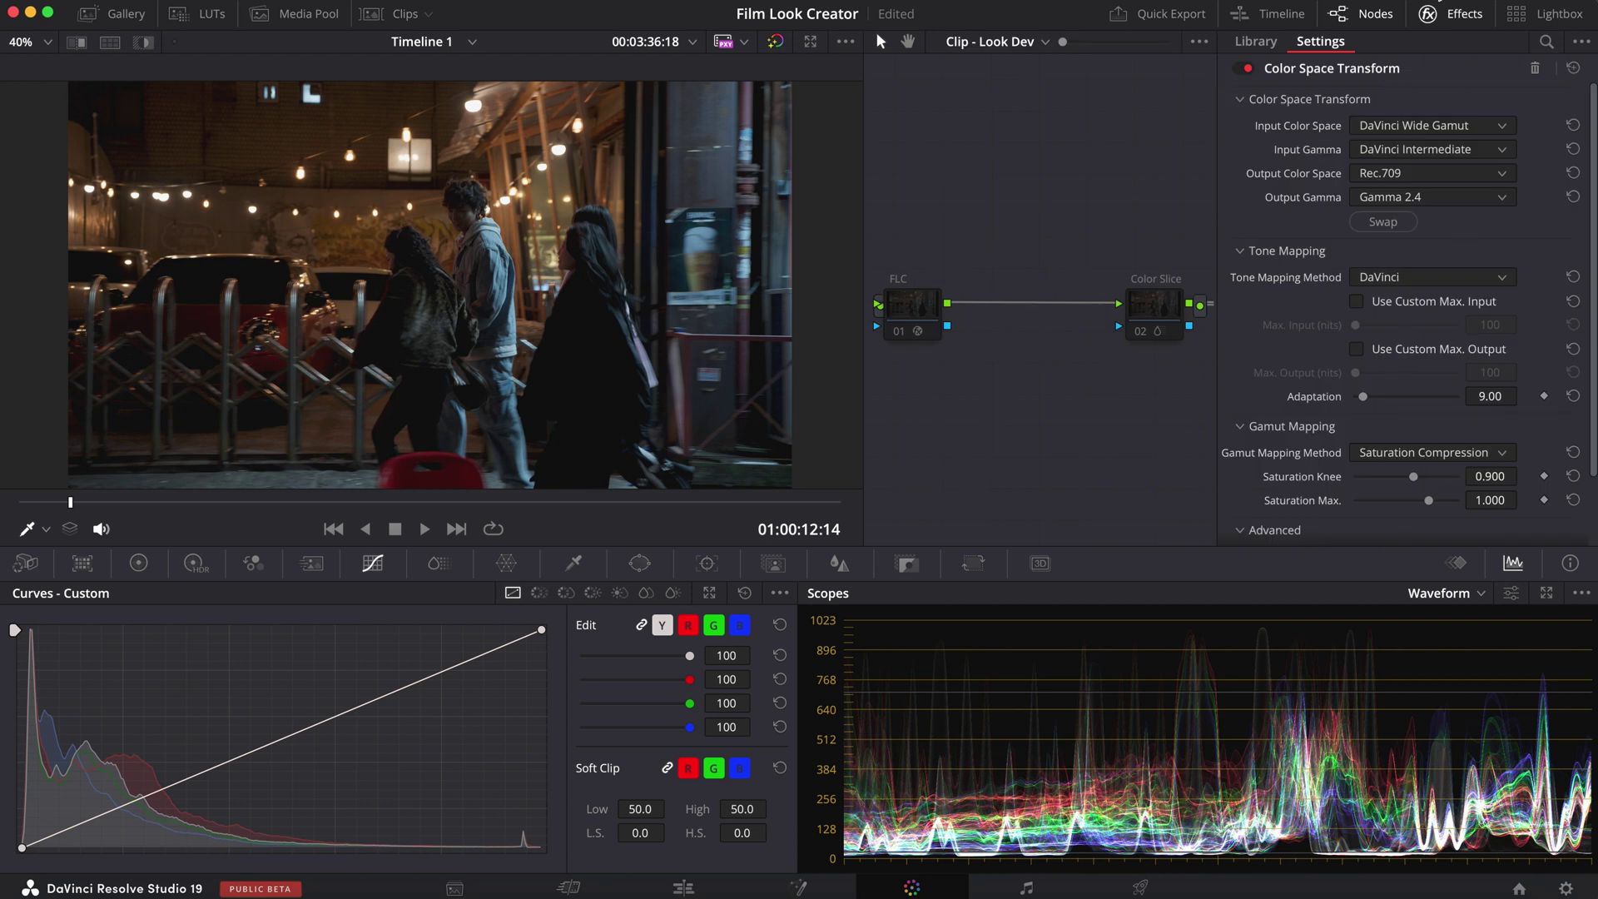
pyautogui.click(1435, 13)
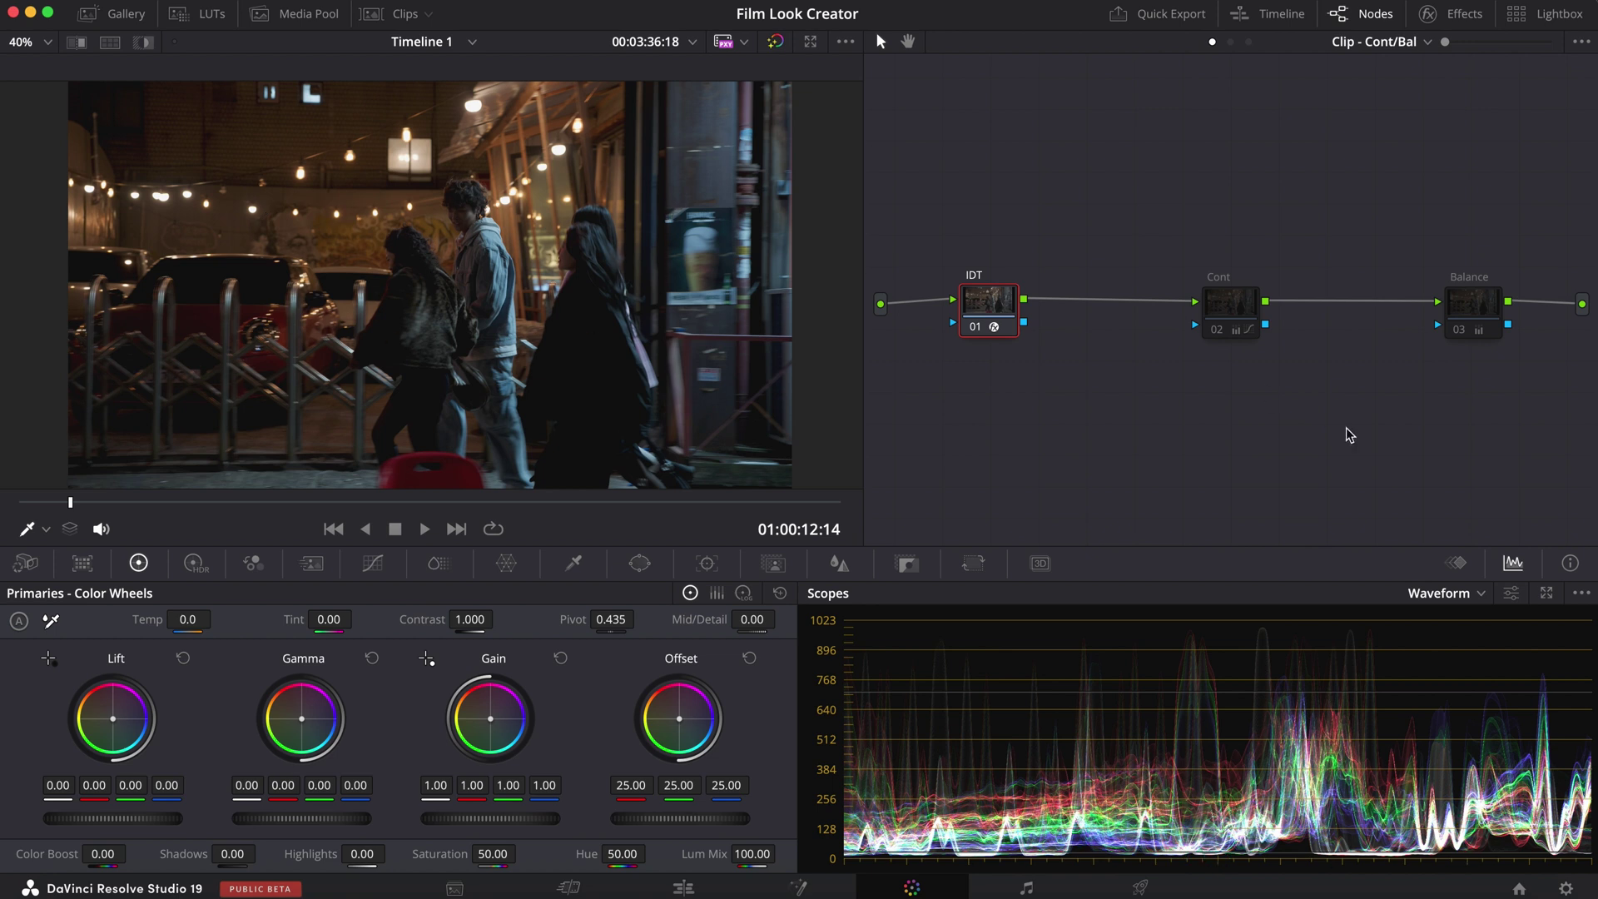
# - Check the Cont node's curves and wheels, re-enable it, then bring up the FLC settings
pyautogui.click(1239, 316)
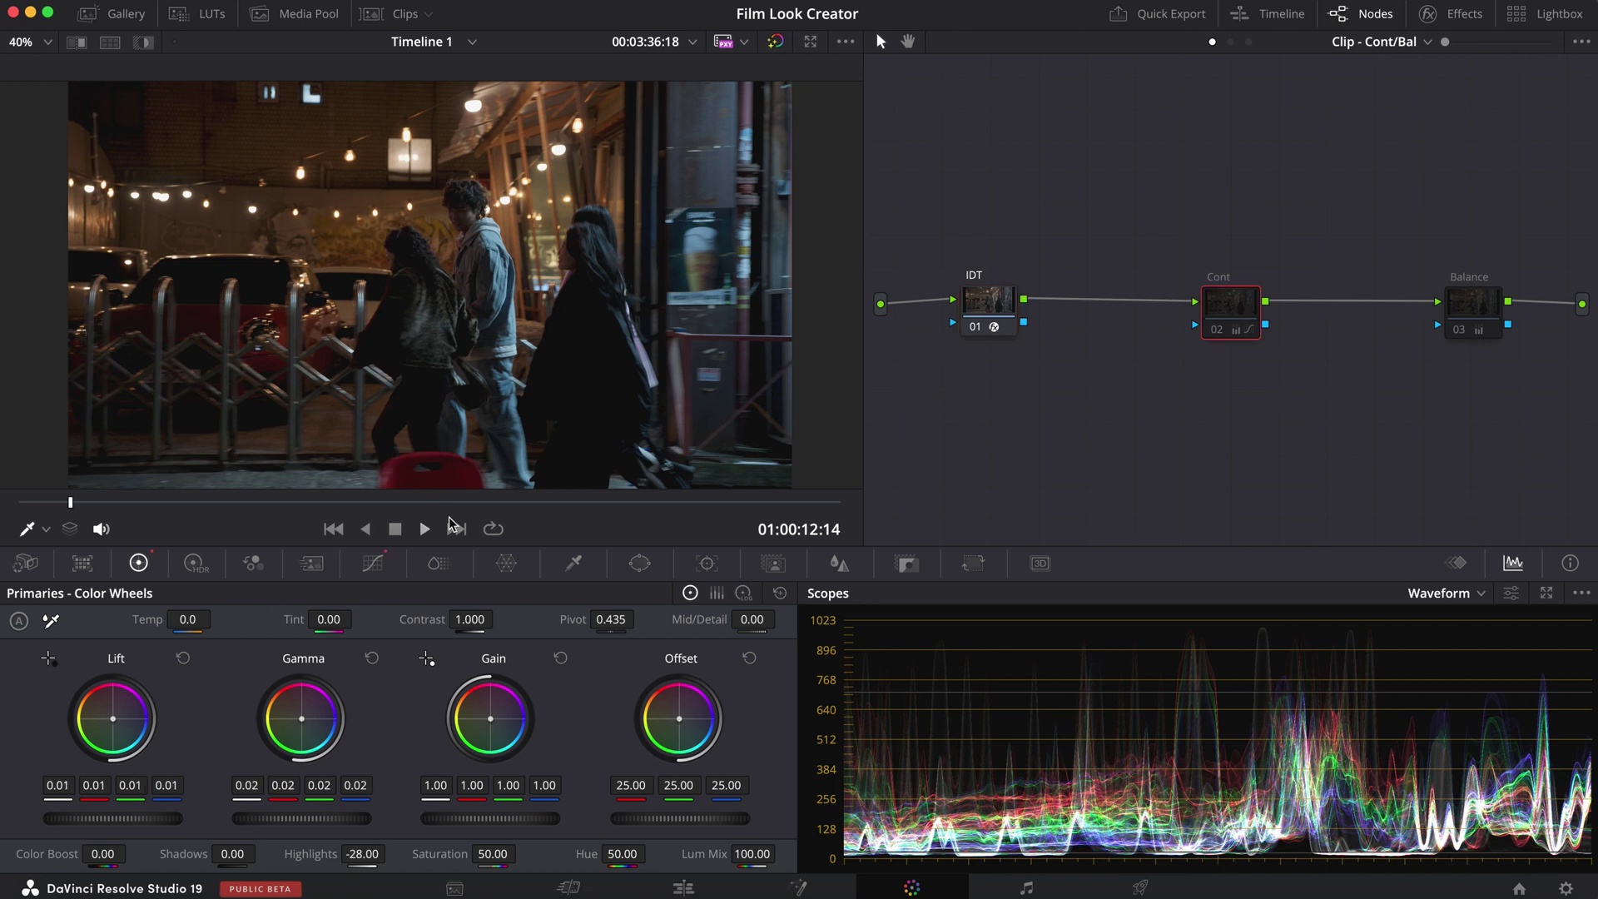
pyautogui.click(372, 564)
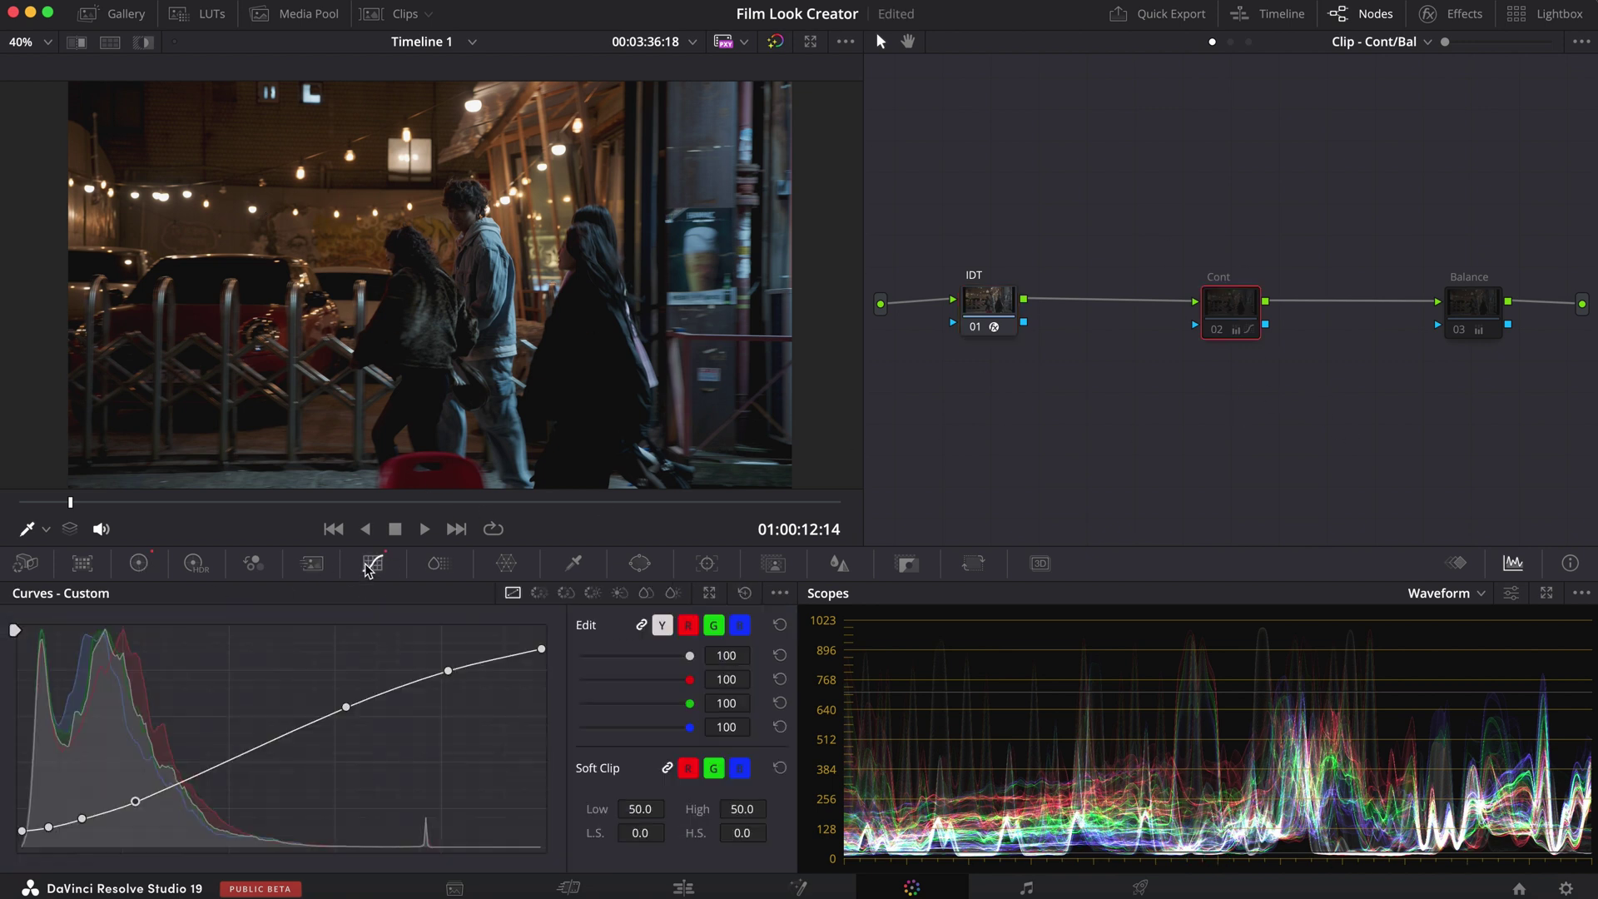
pyautogui.click(139, 563)
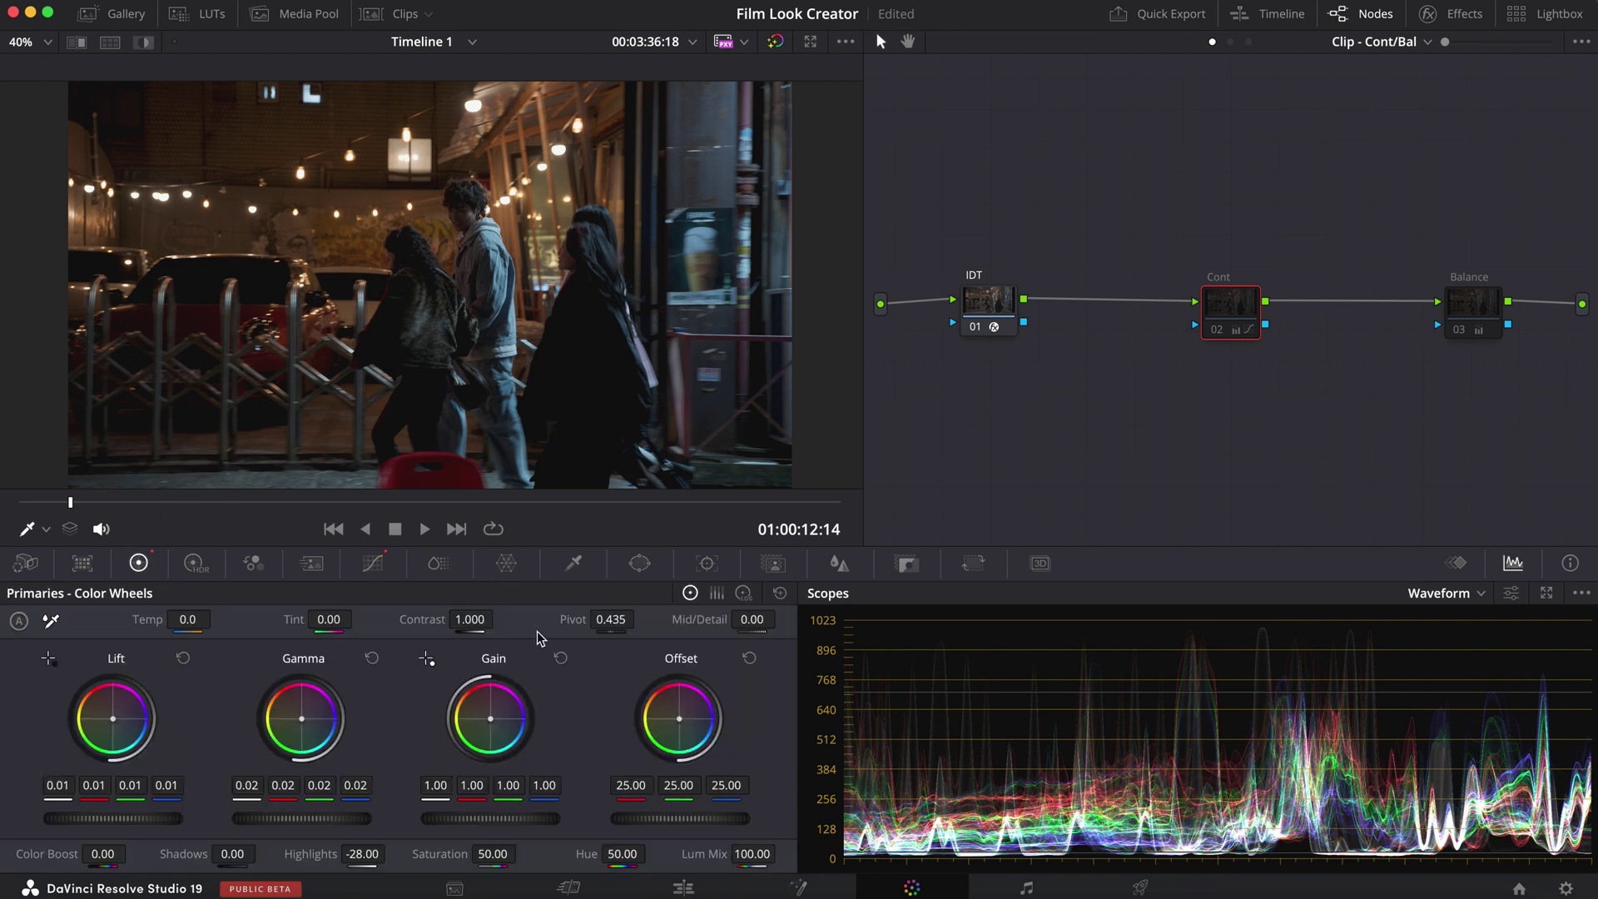
pyautogui.click(374, 564)
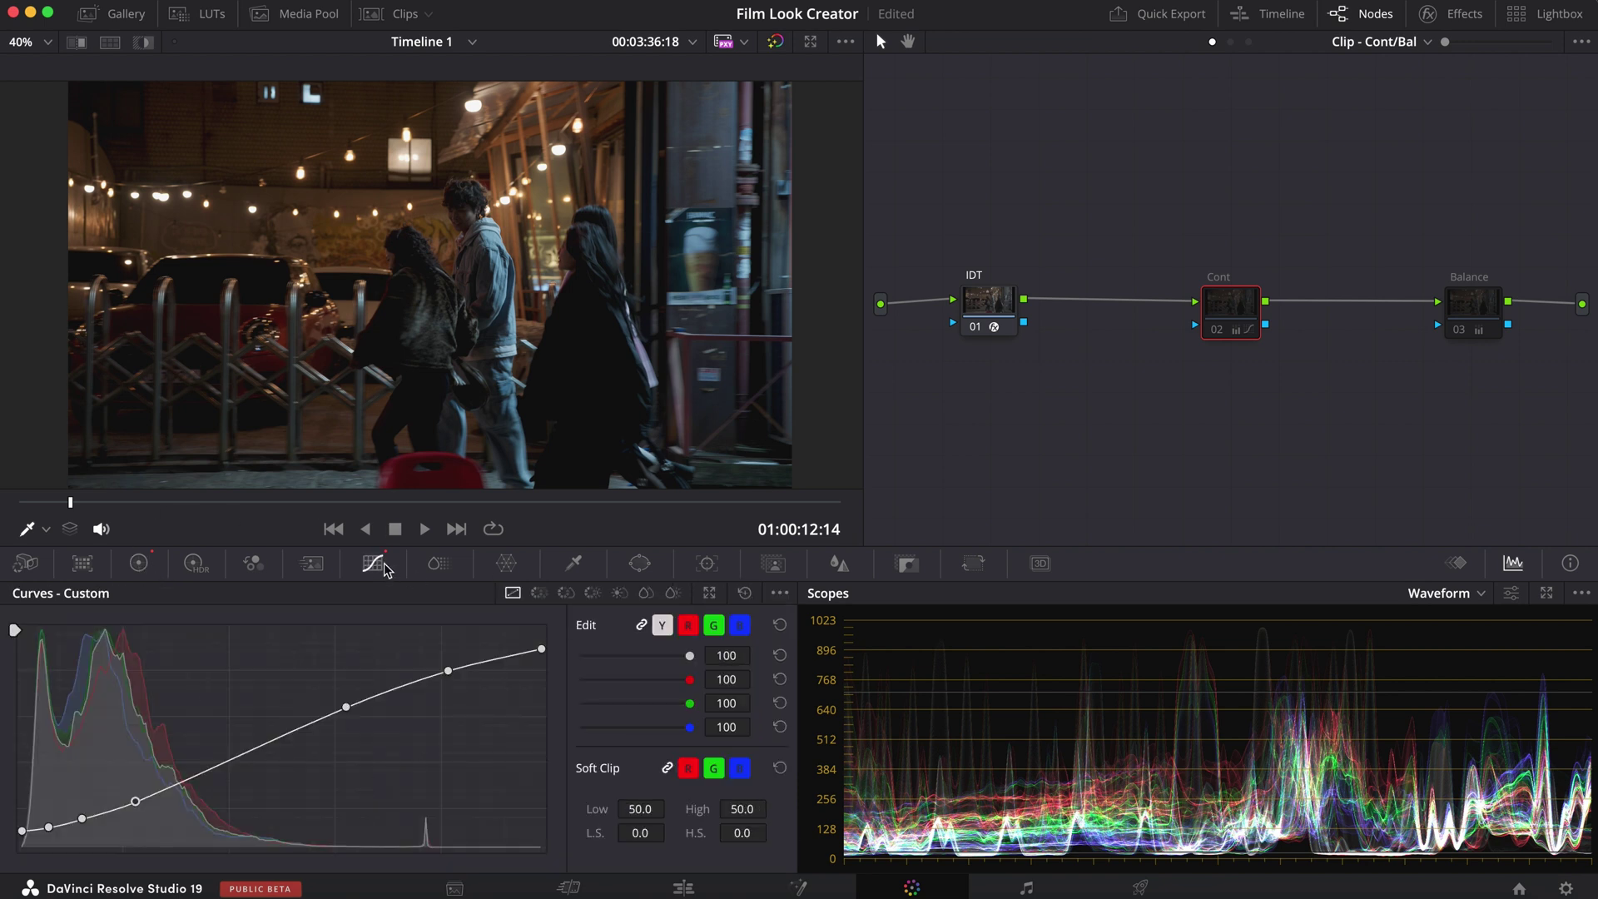
pyautogui.scroll(4, 553, 243)
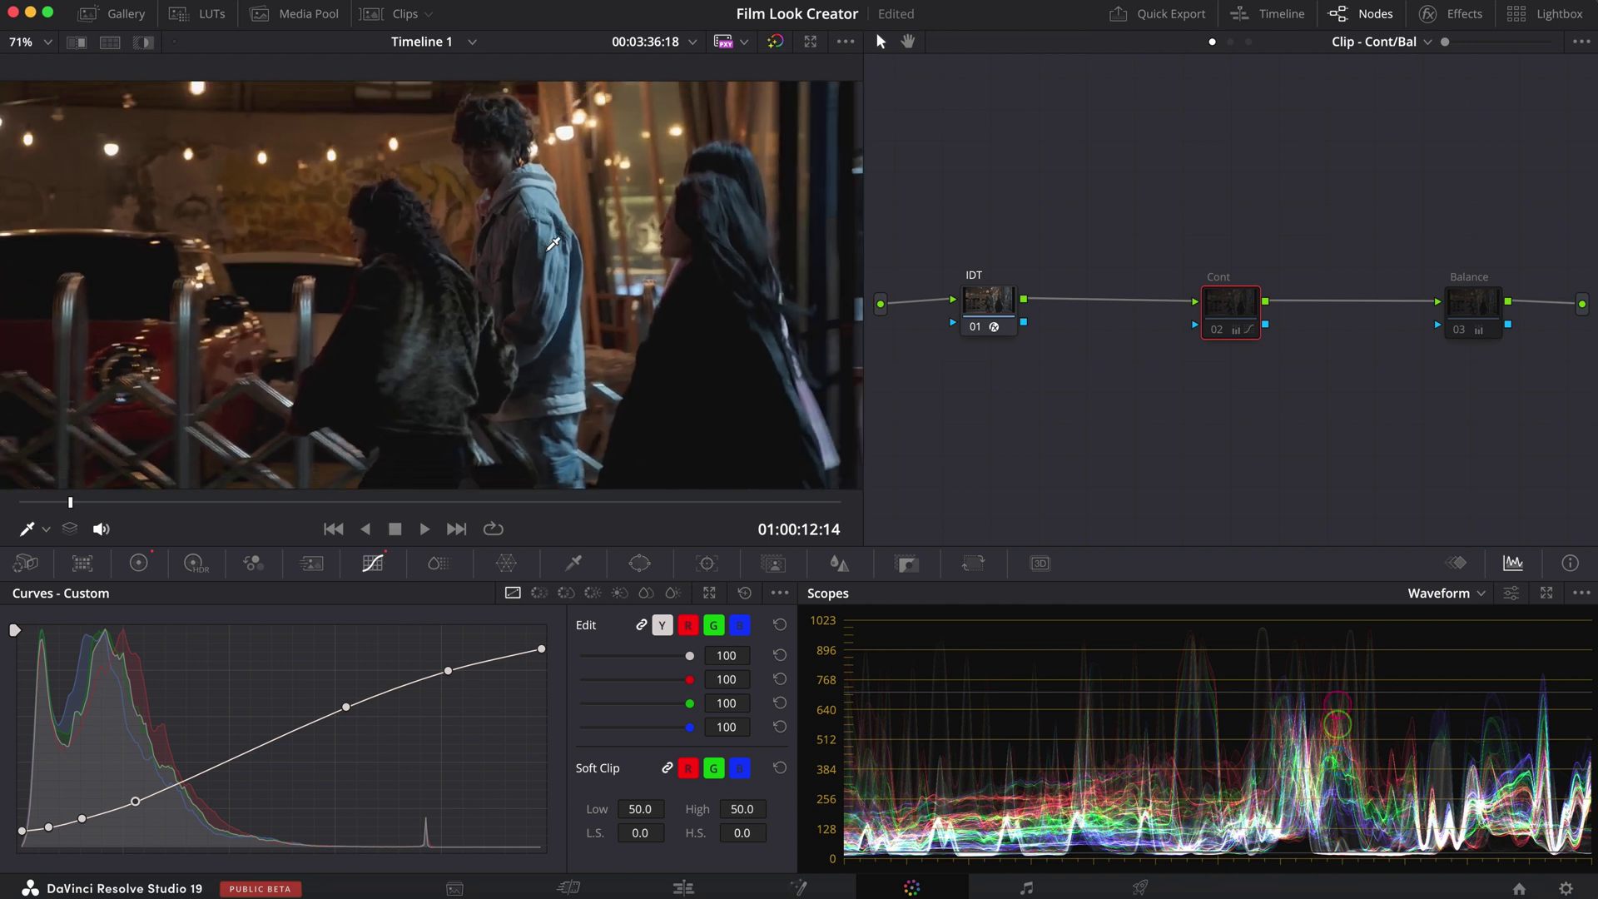
pyautogui.press('super+d')
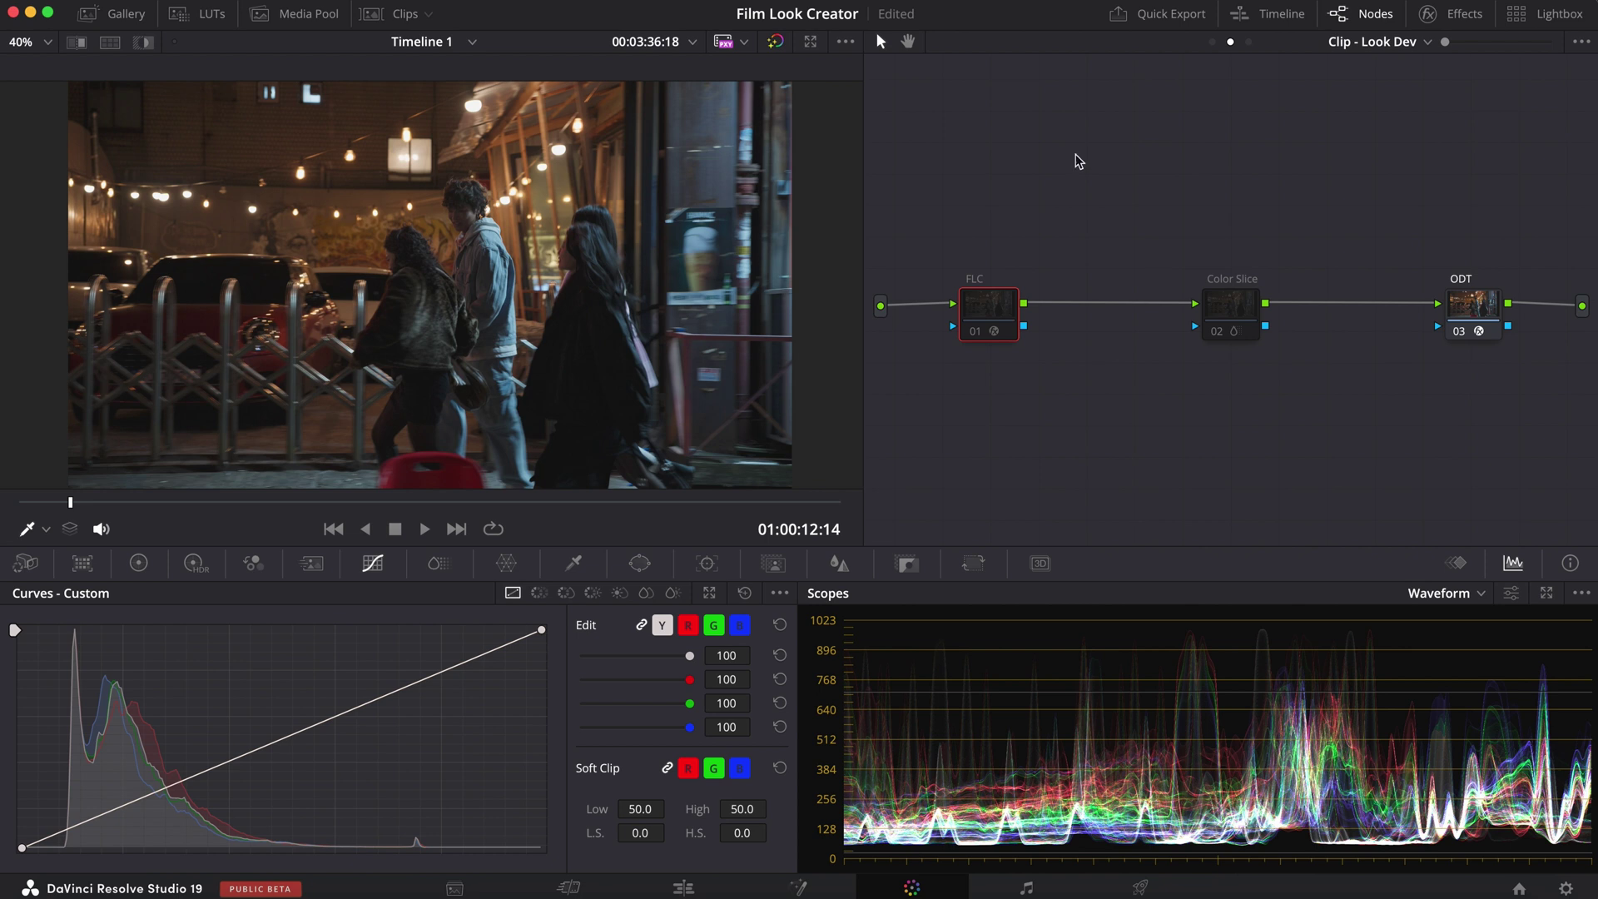
pyautogui.click(1461, 26)
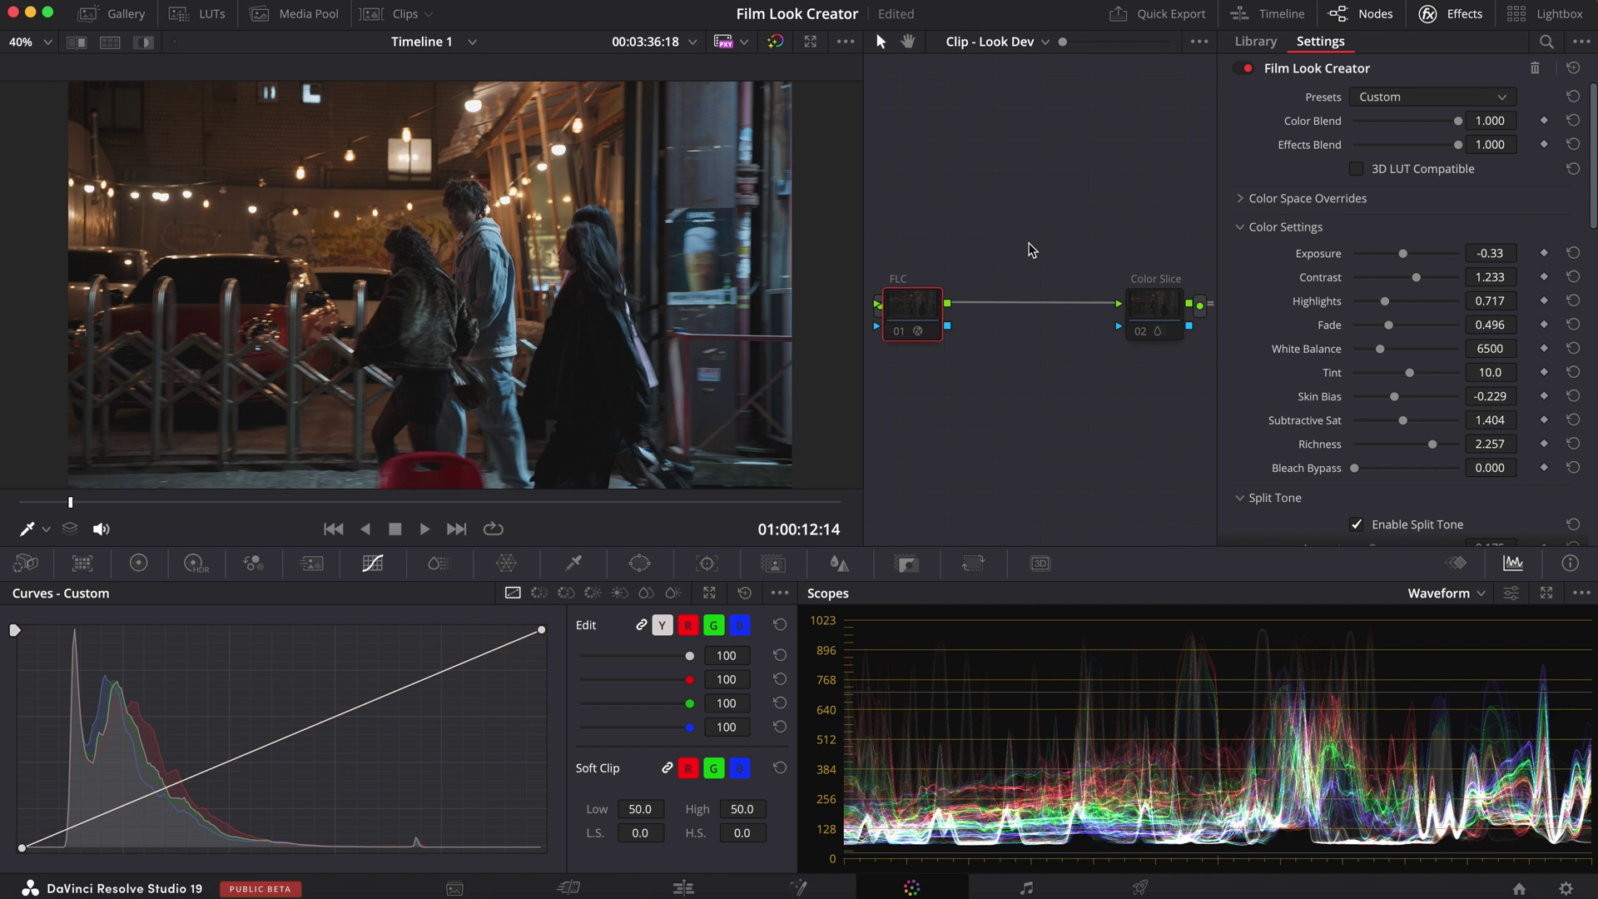
# - Review the FLC parameters, enable the Film Look Creator node, and check its presets
pyautogui.scroll(-10, 1339, 424)
pyautogui.scroll(-5, 1340, 429)
pyautogui.scroll(15, 1340, 428)
pyautogui.press('super+d')
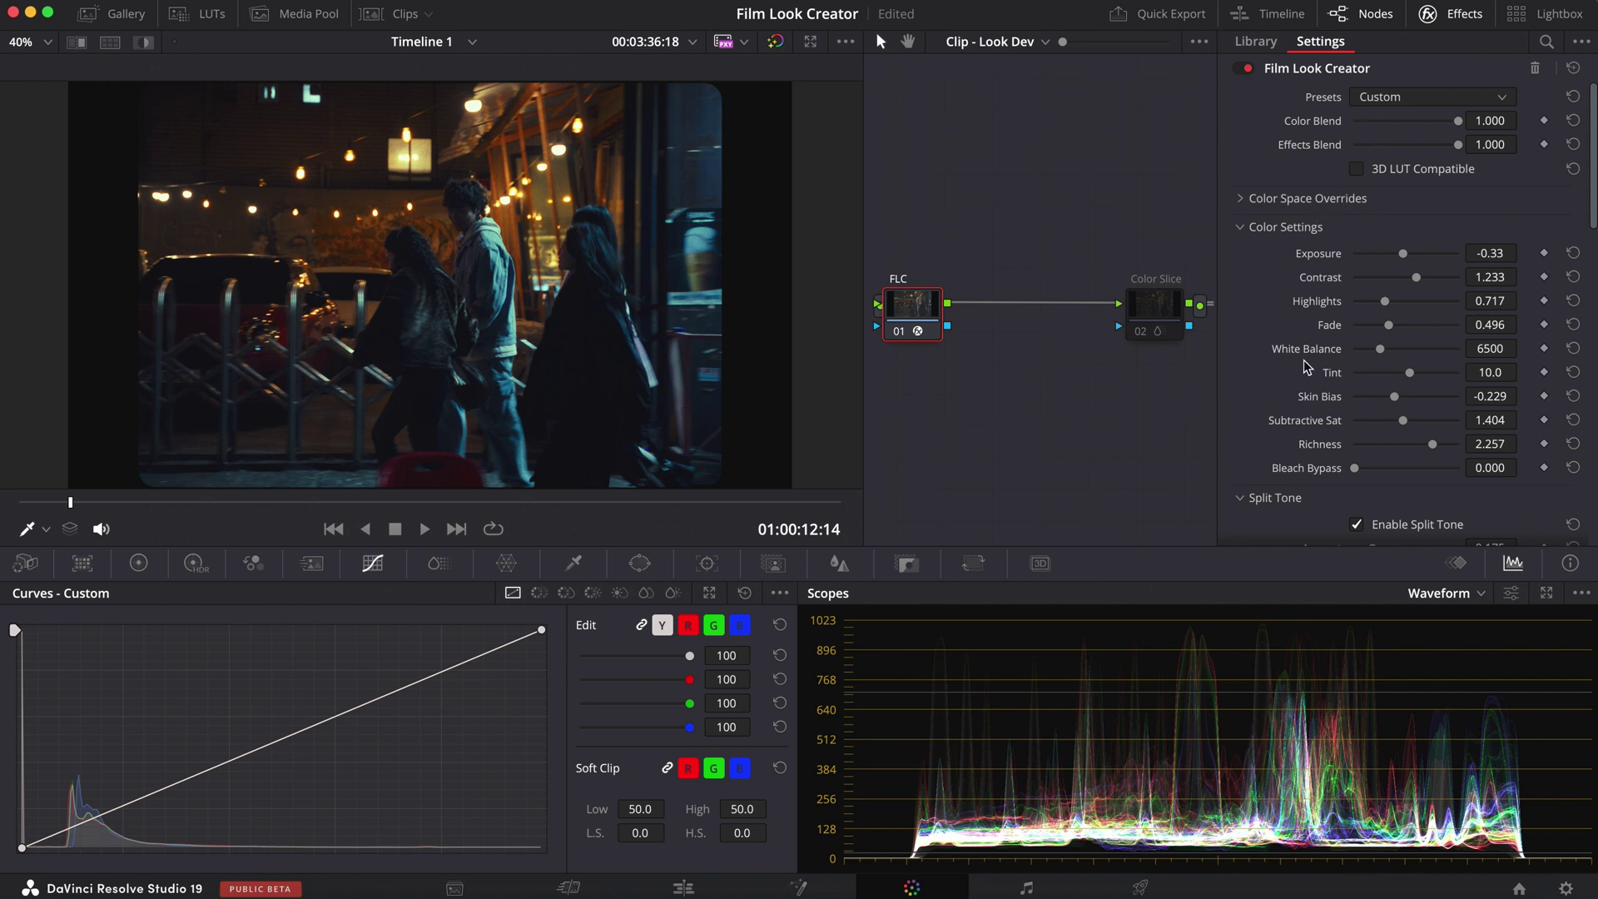
pyautogui.click(1407, 99)
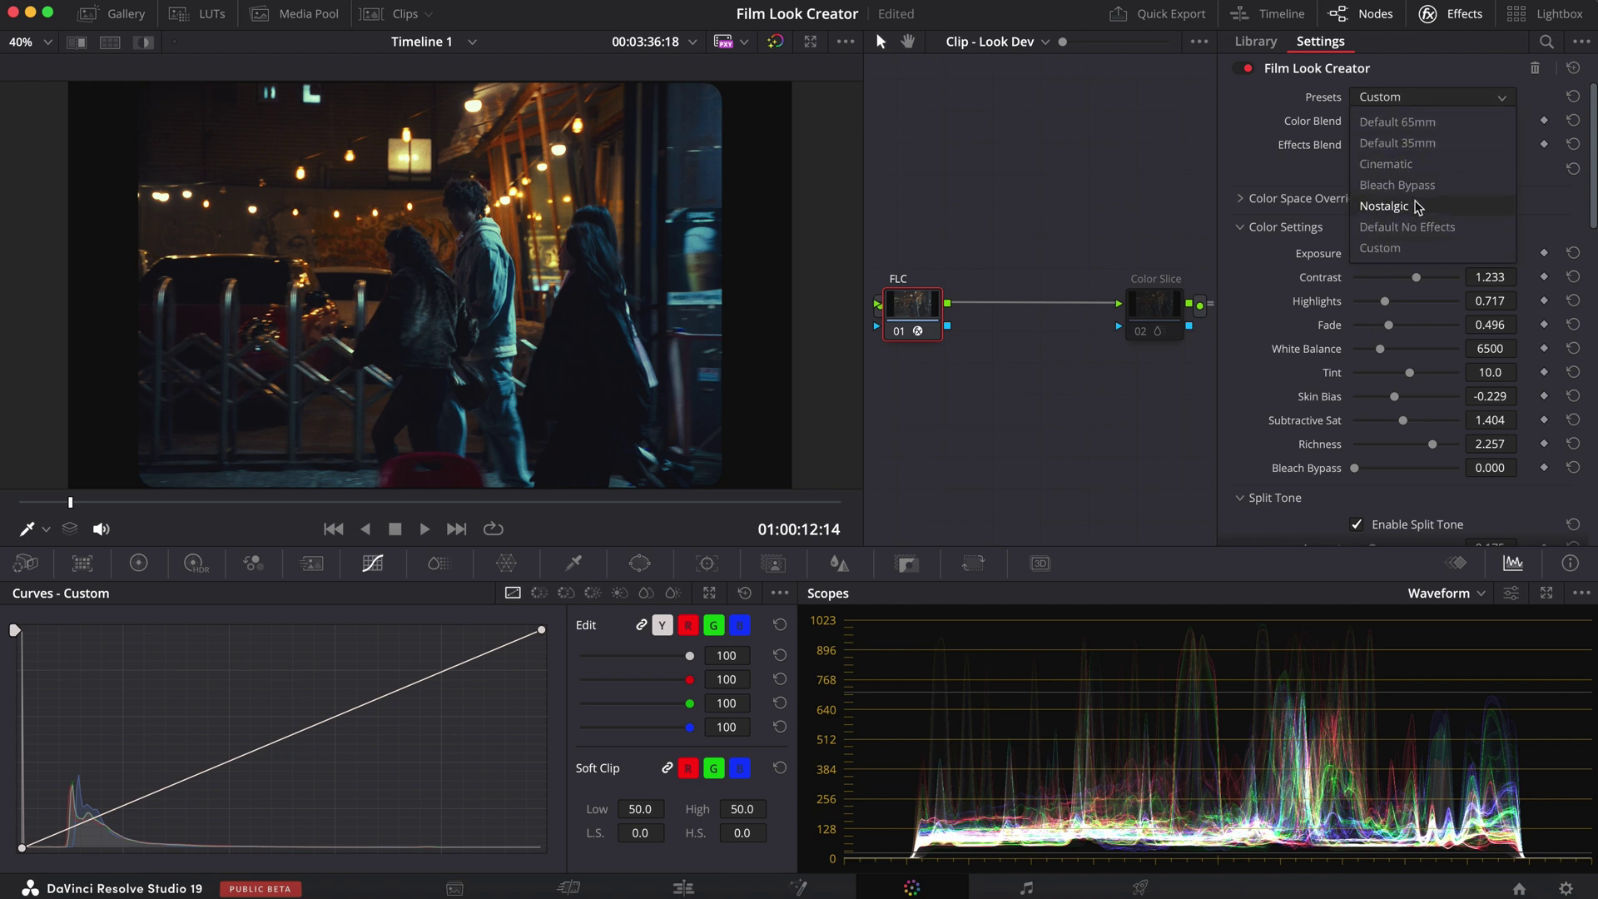
pyautogui.click(1113, 179)
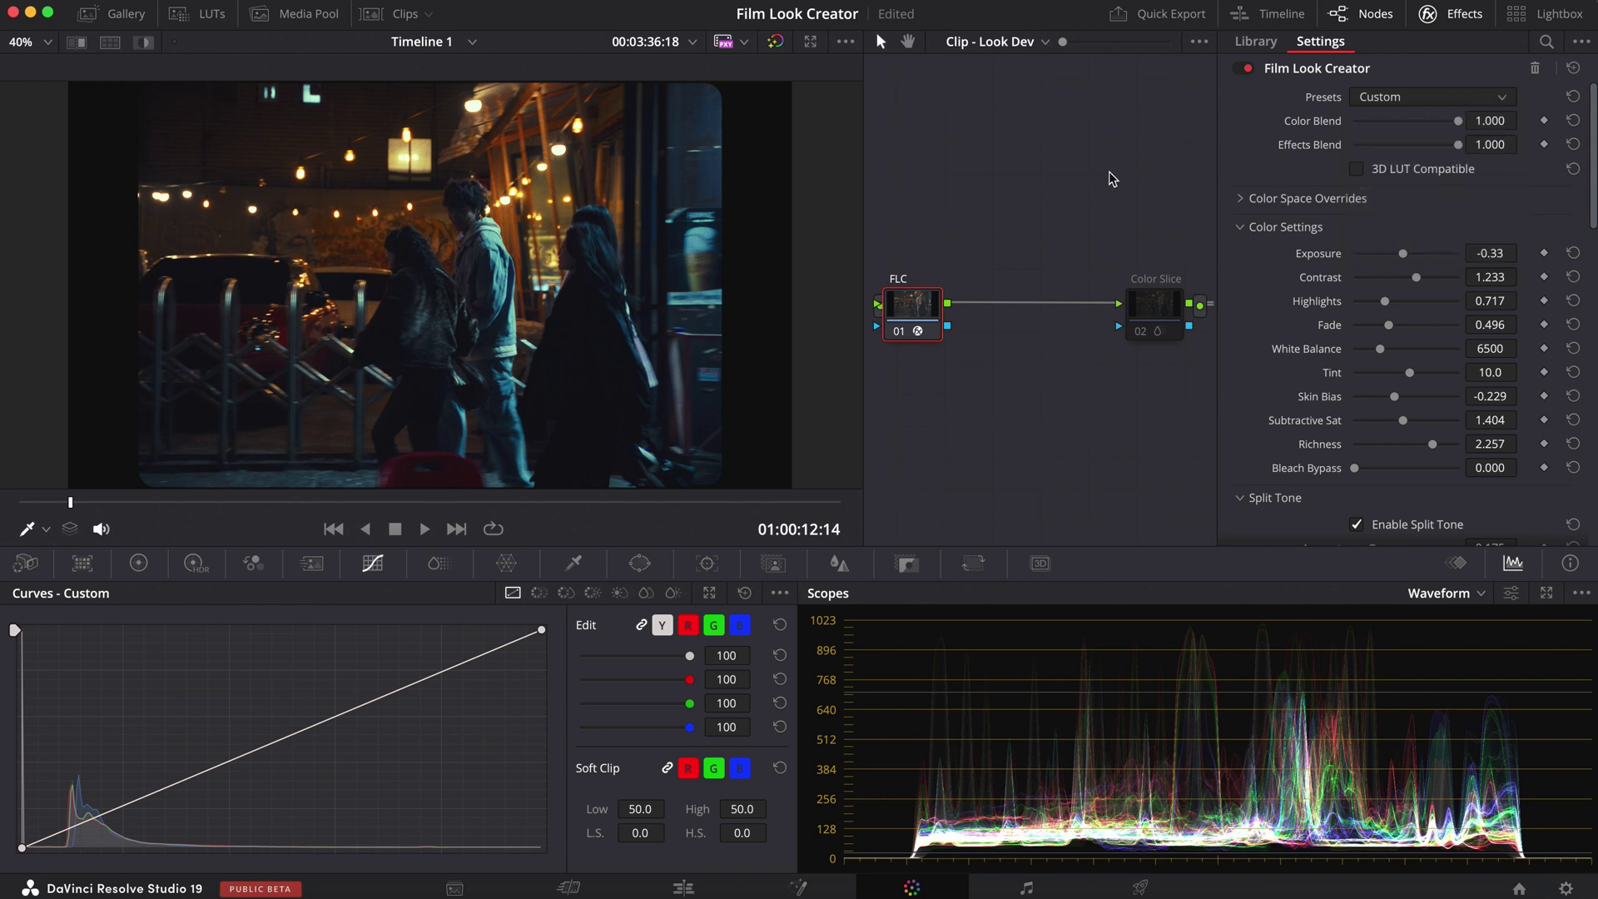
pyautogui.click(1245, 201)
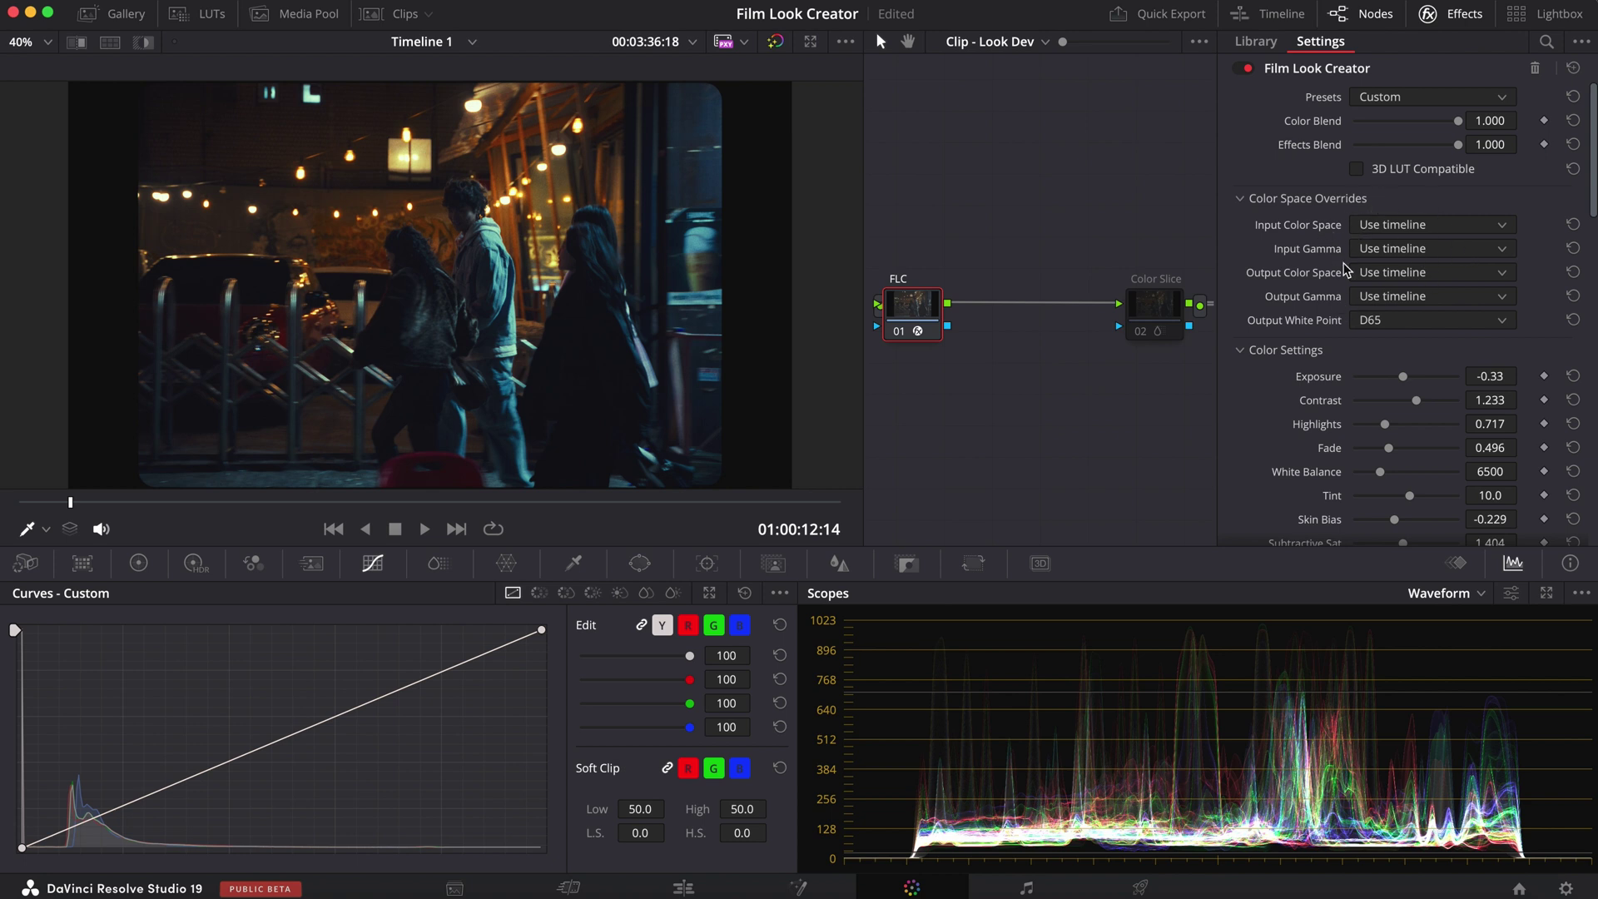
pyautogui.click(1270, 199)
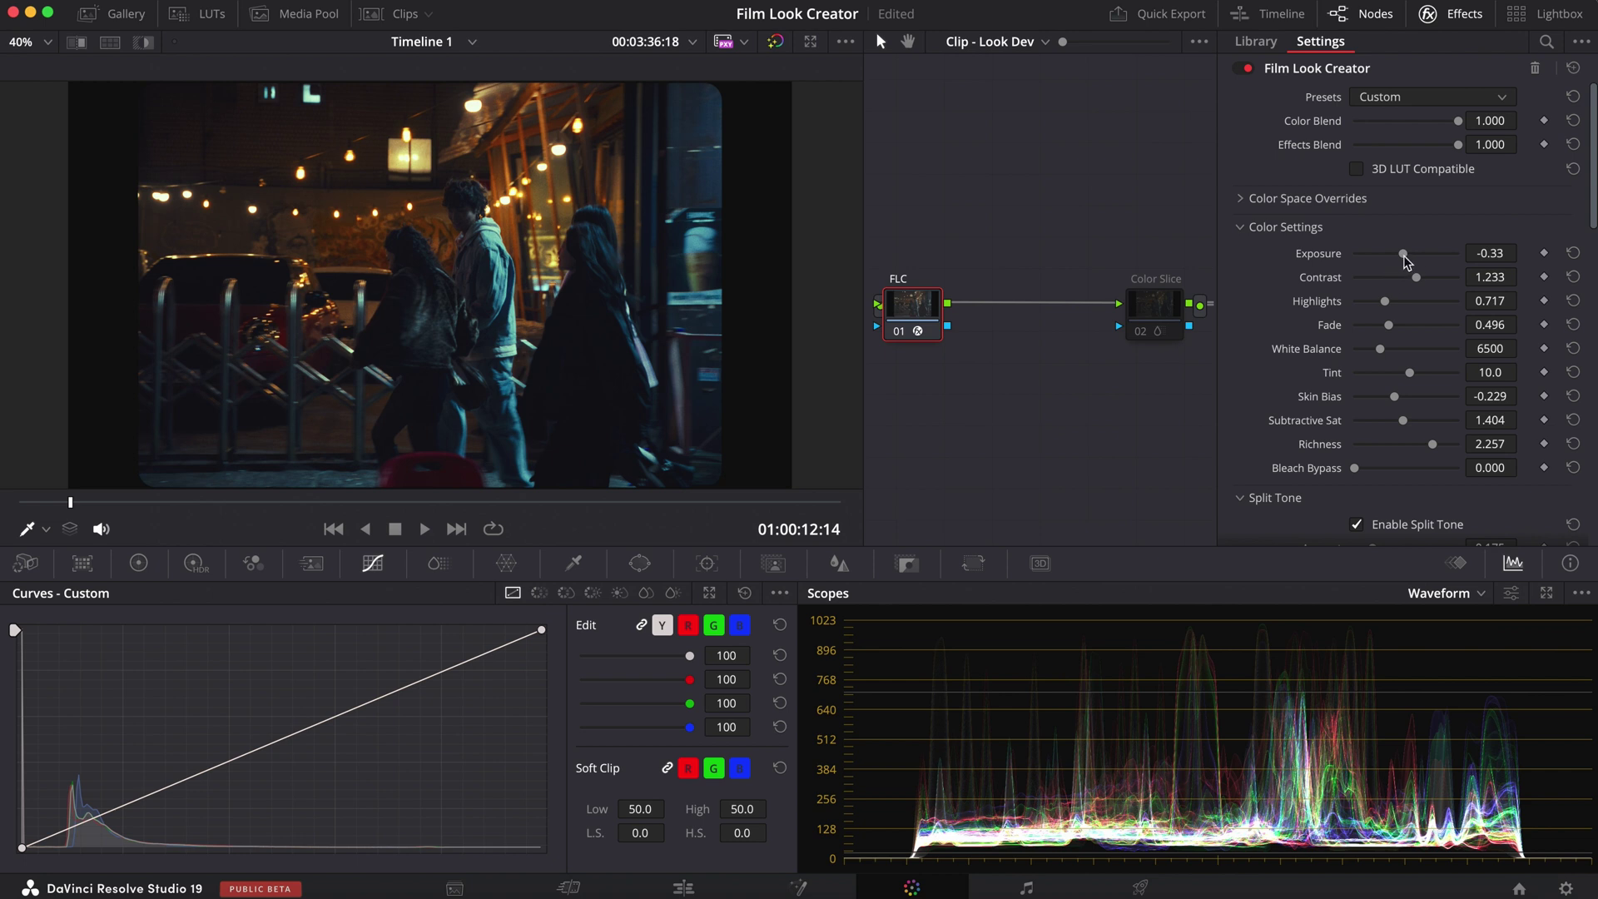
pyautogui.moveTo(1405, 260); pyautogui.dragTo(1396, 261)
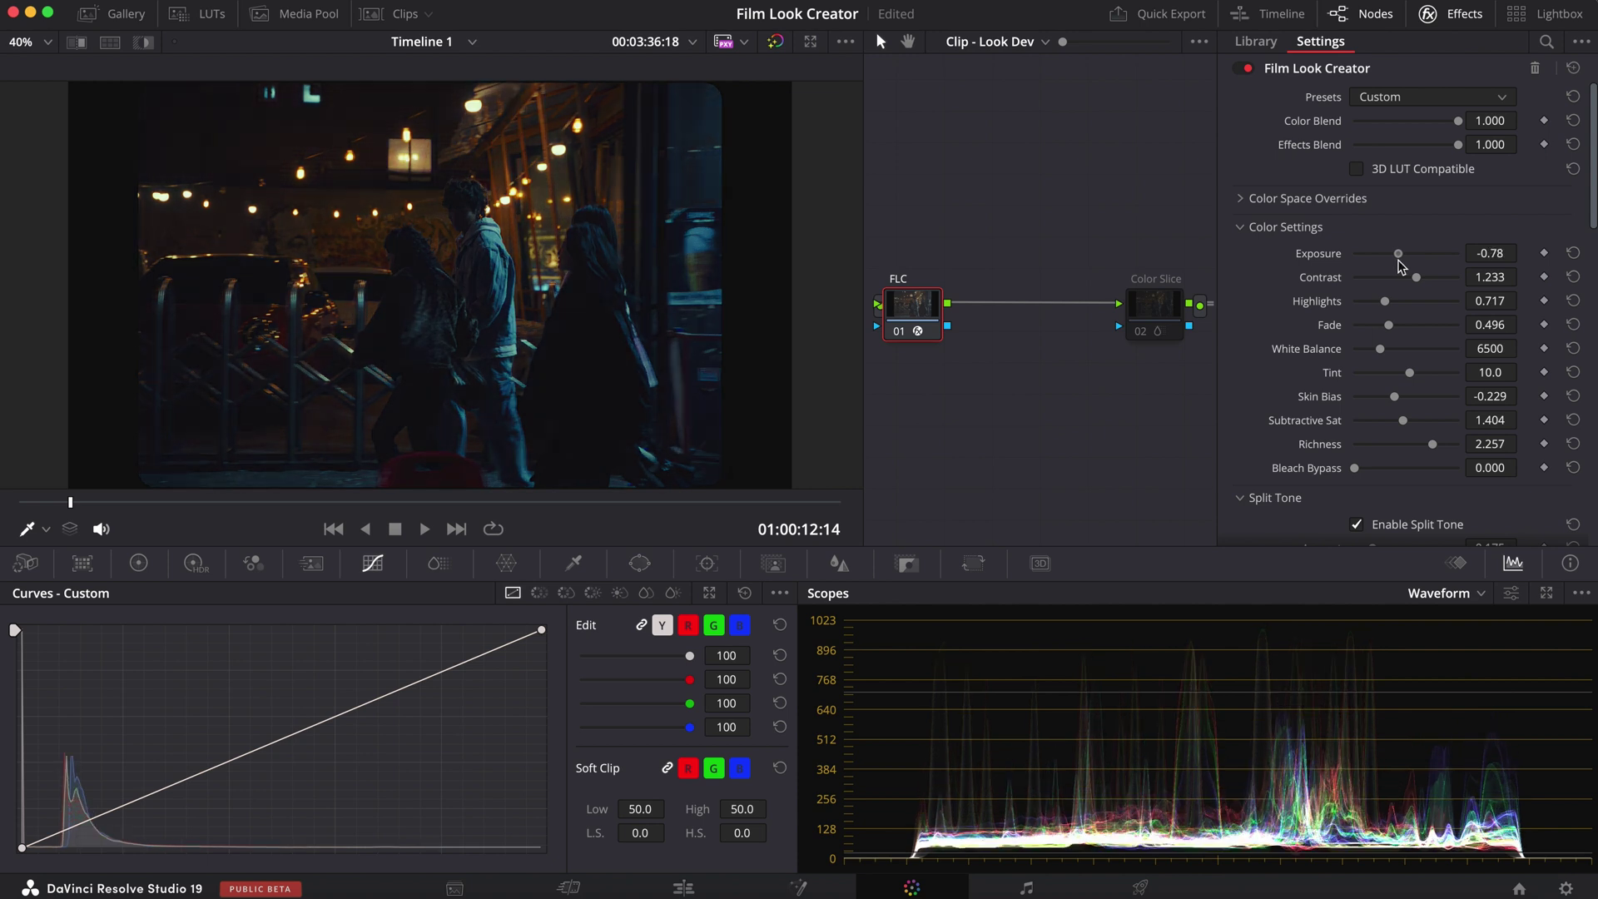
# - Raise Film Look Creator Exposure to about -0.19 and lower Contrast to 0.885
pyautogui.moveTo(1398, 261); pyautogui.dragTo(1402, 262)
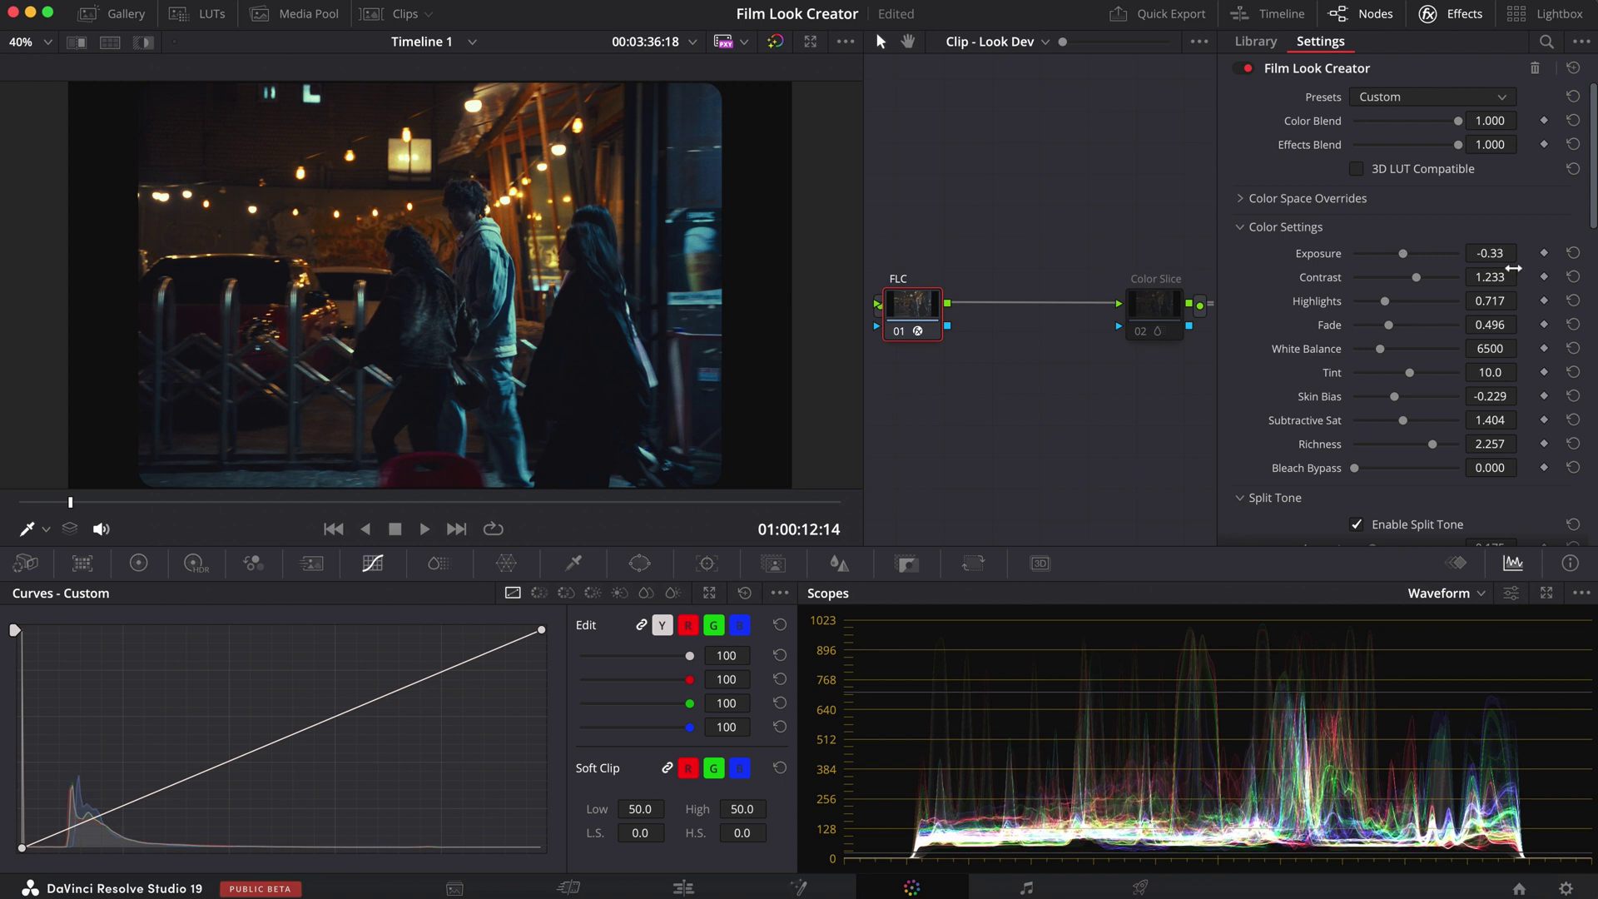
pyautogui.moveTo(1513, 268); pyautogui.dragTo(1524, 252)
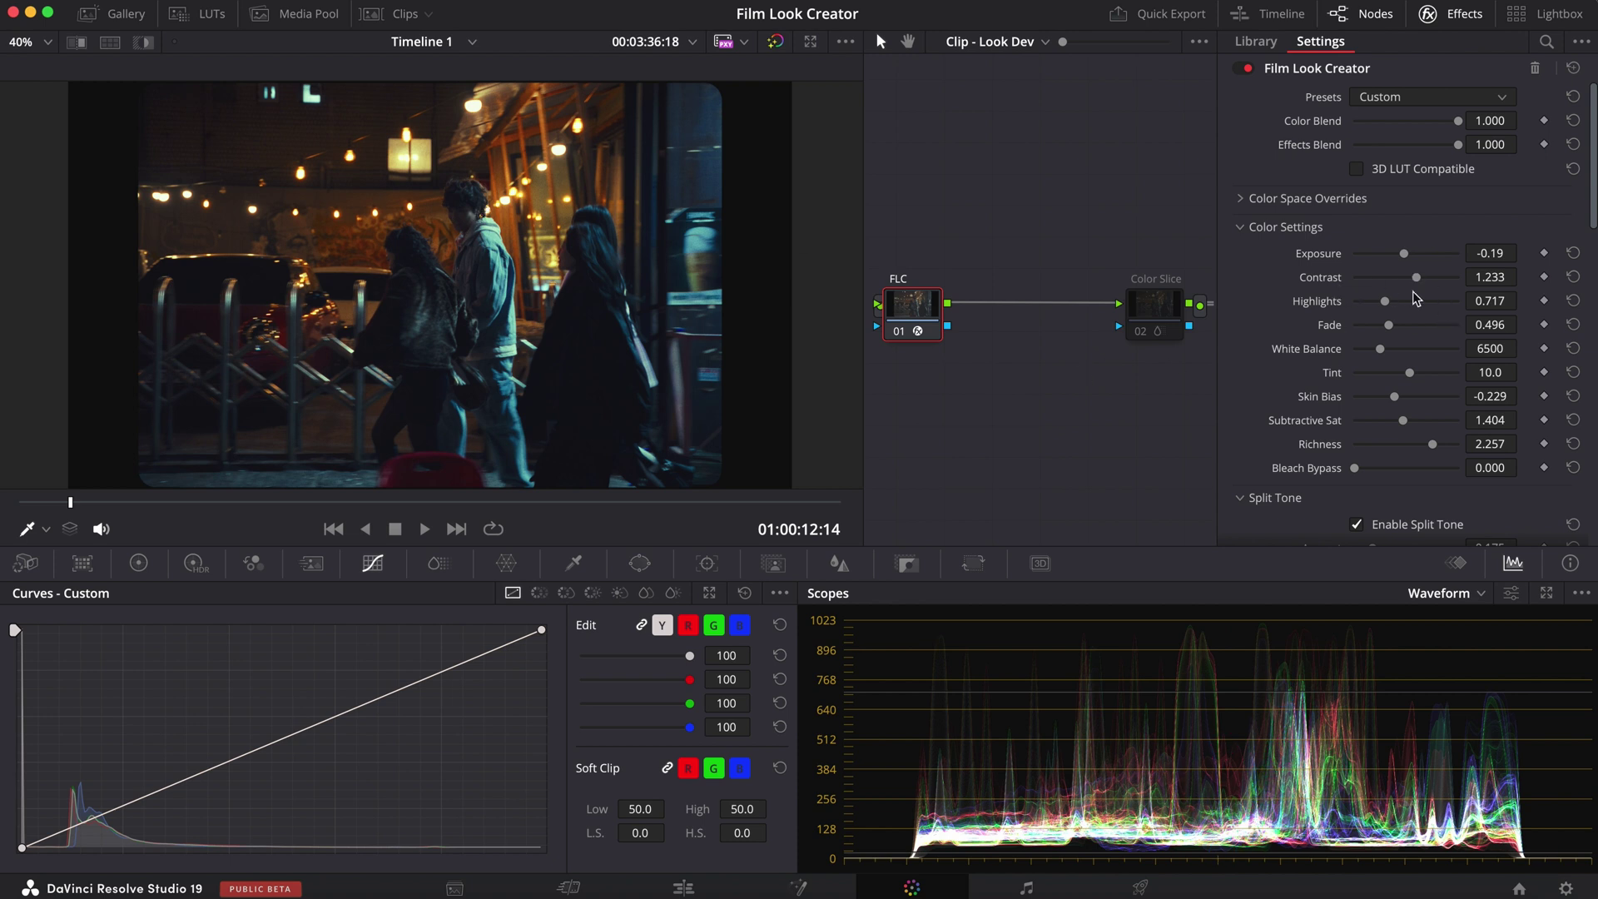
pyautogui.moveTo(1416, 277); pyautogui.dragTo(1388, 304)
# - Try Fade values of 0.206, 0.454 and 0.605 before settling Fade at 0.702
pyautogui.moveTo(1387, 325); pyautogui.dragTo(1481, 331)
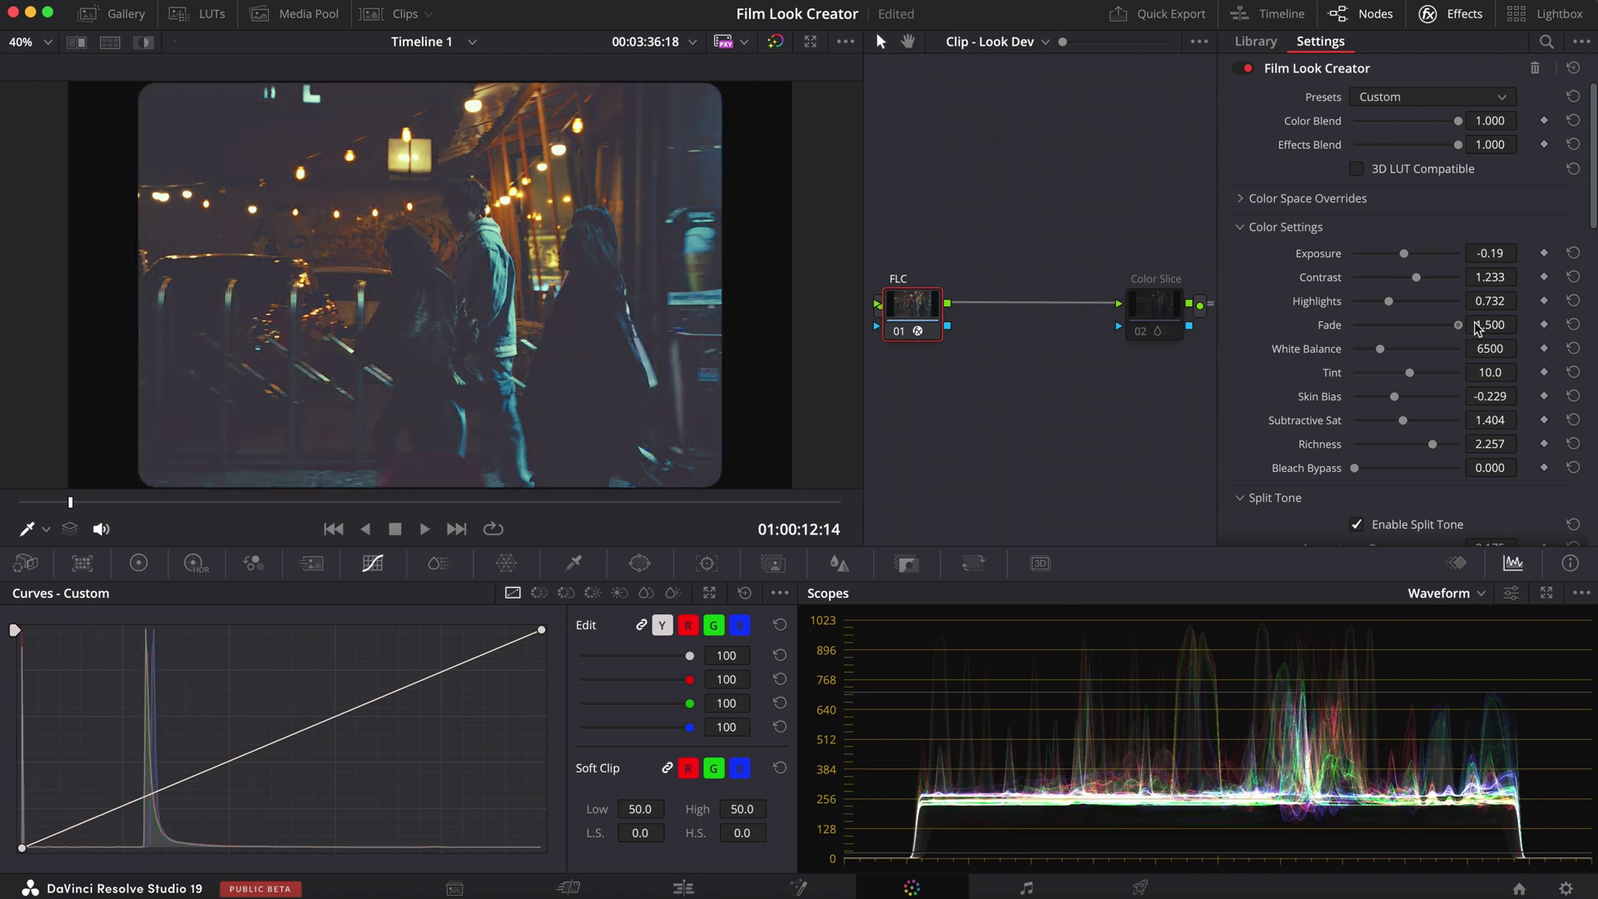
pyautogui.moveTo(1477, 330); pyautogui.dragTo(1409, 339)
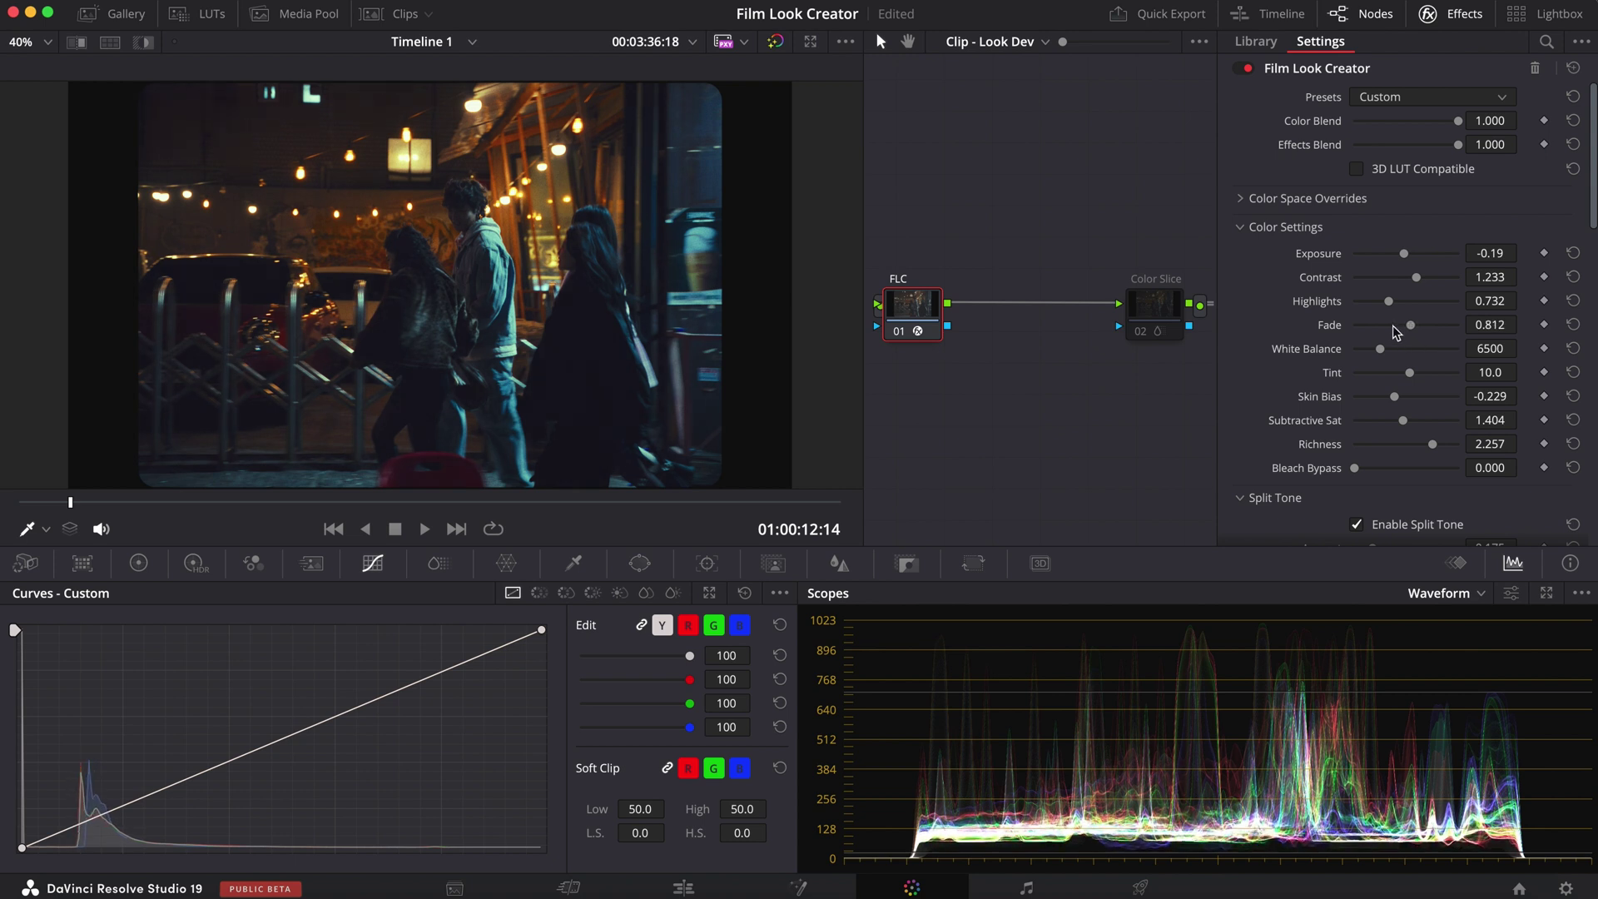
pyautogui.click(1385, 325)
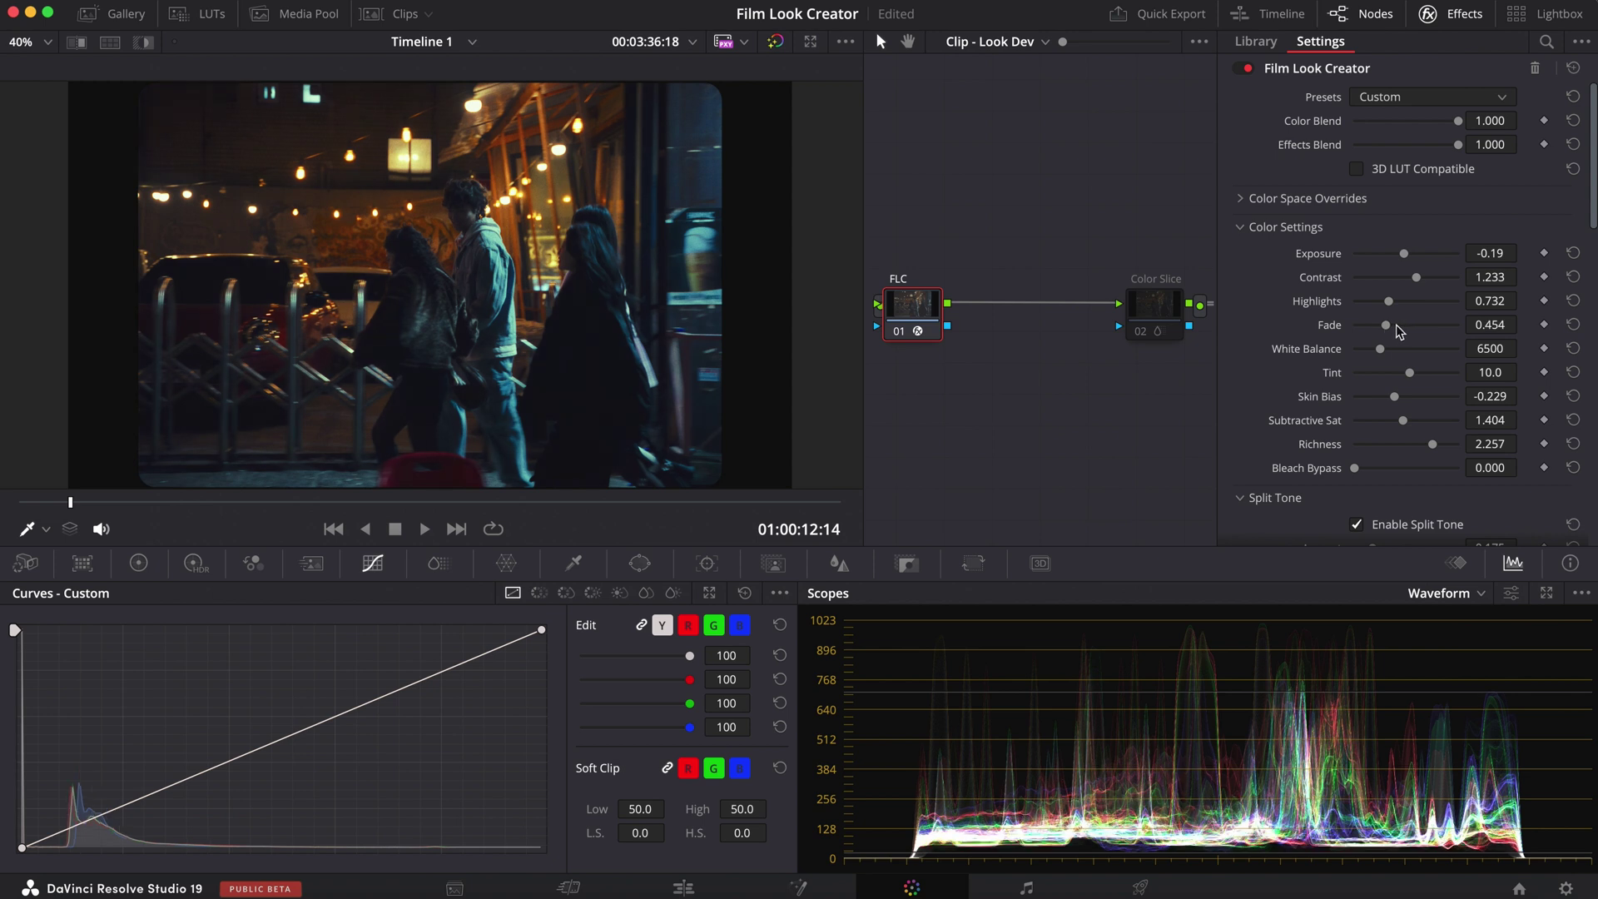
pyautogui.click(1397, 326)
pyautogui.moveTo(1397, 328); pyautogui.dragTo(1404, 330)
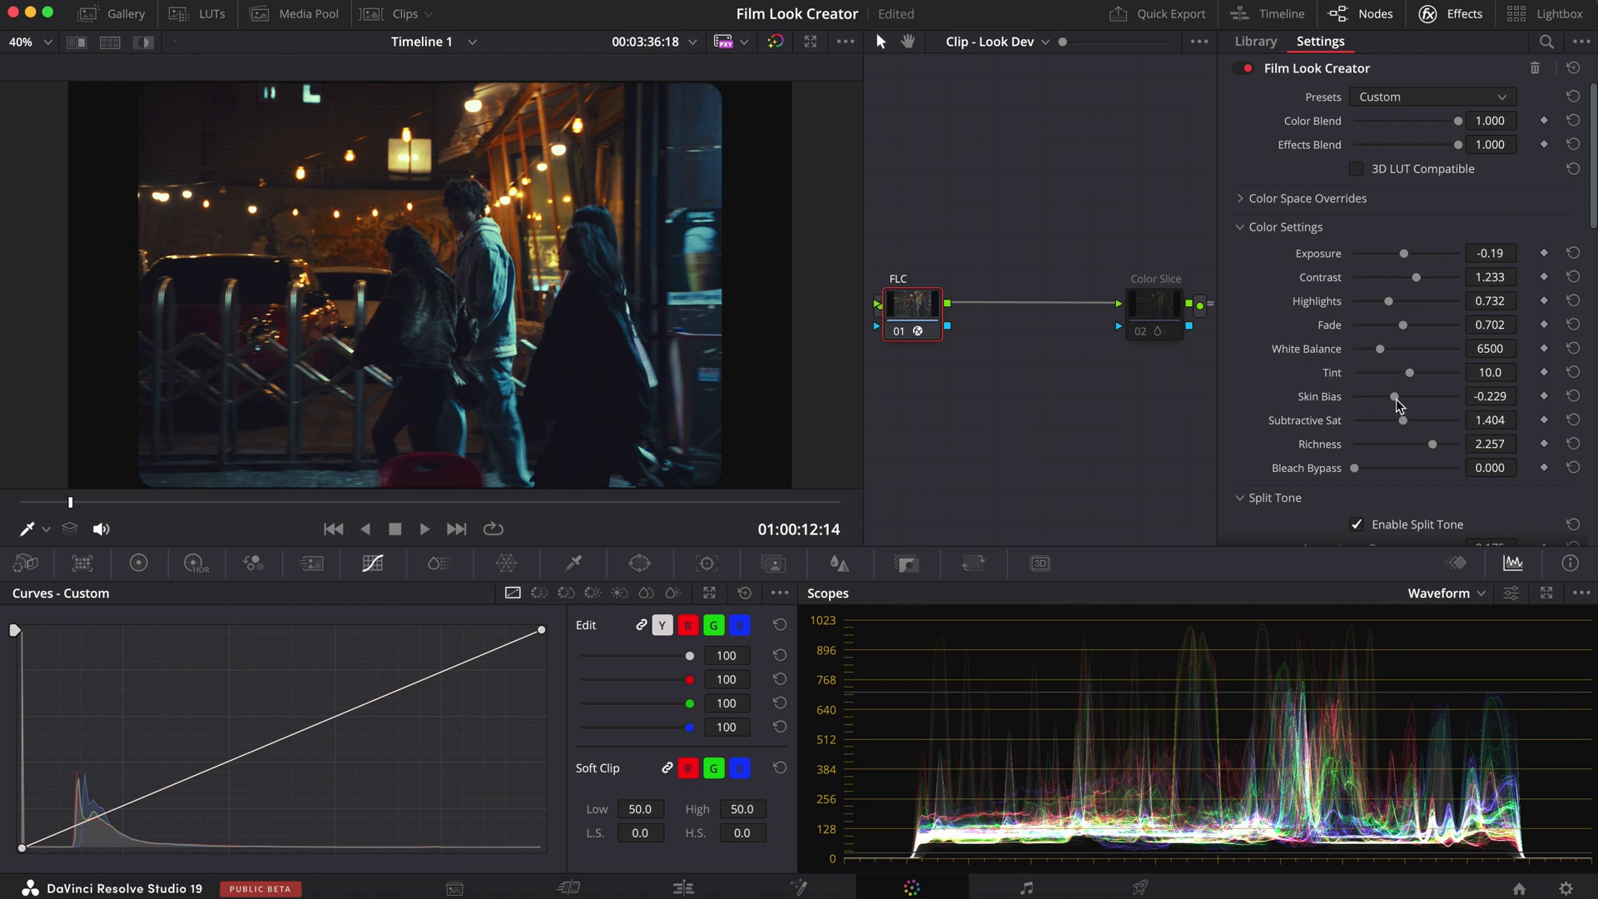
# - Set Skin Bias to -0.266 and Richness to 1.954, and raise Subtractive Sat to about 1.43
pyautogui.moveTo(1397, 400); pyautogui.dragTo(1464, 407)
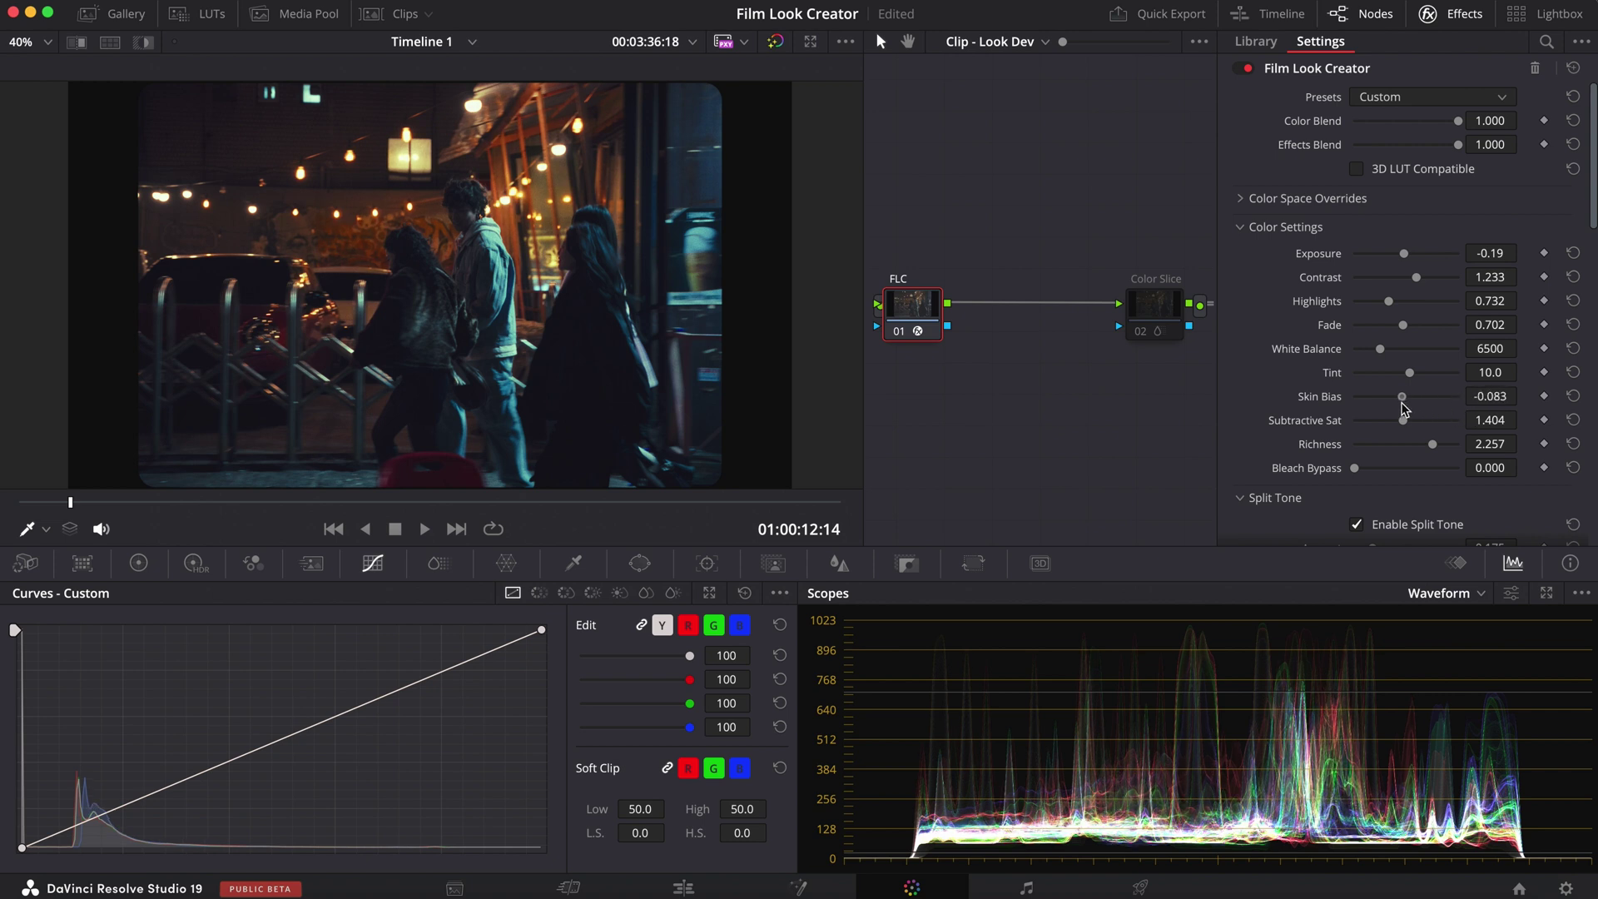
pyautogui.moveTo(1417, 402); pyautogui.dragTo(1390, 404)
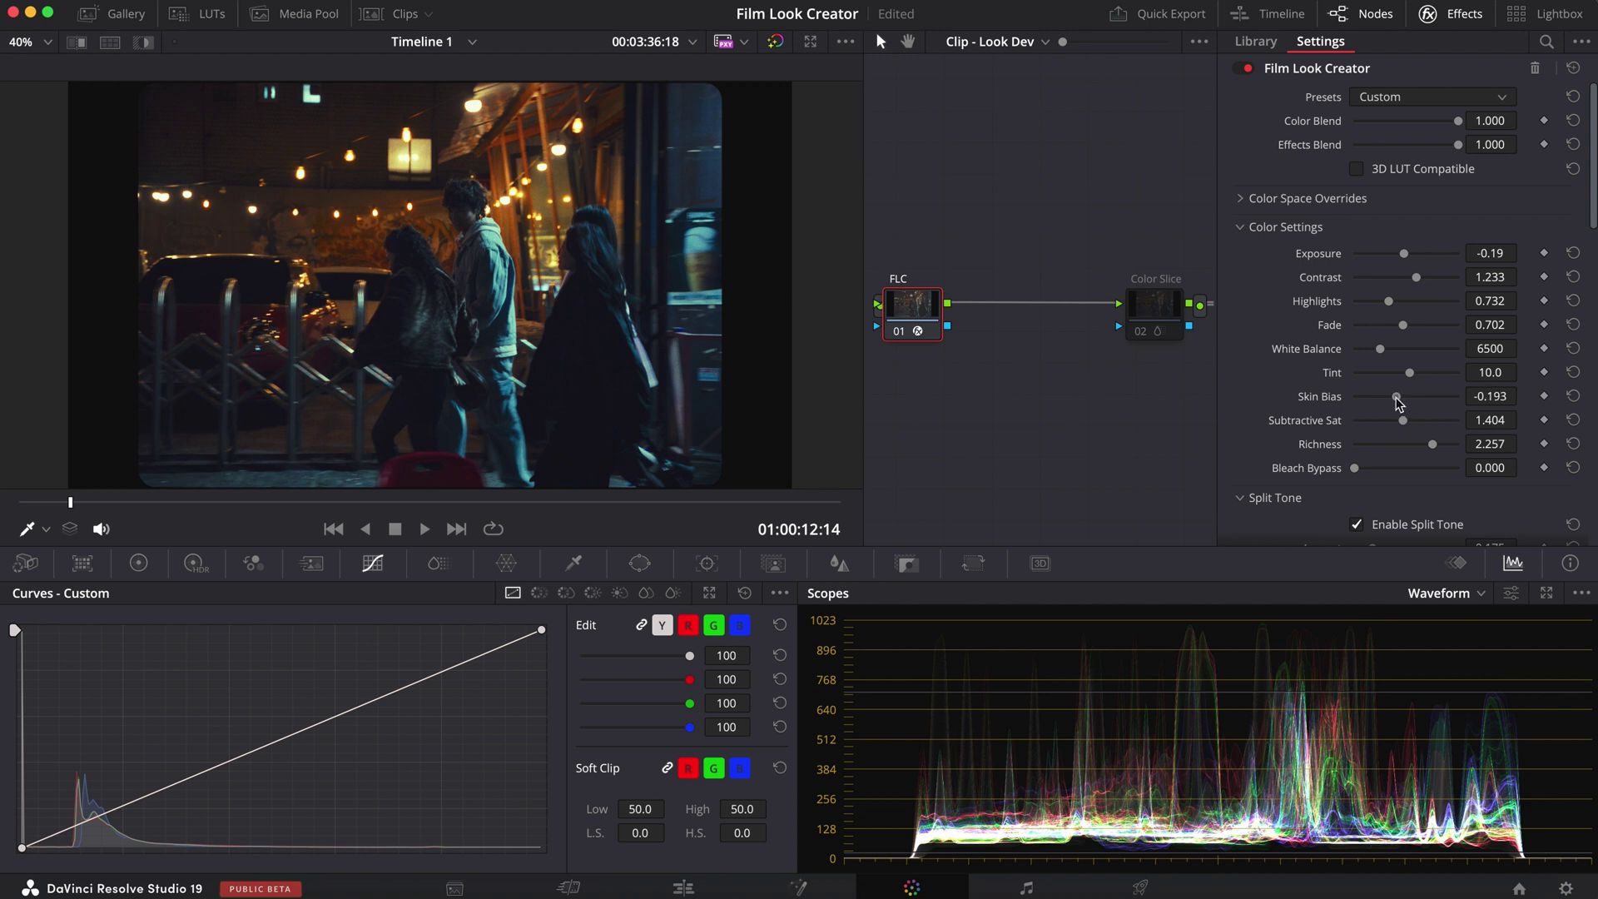
pyautogui.moveTo(1388, 399); pyautogui.dragTo(1392, 399)
pyautogui.click(1422, 447)
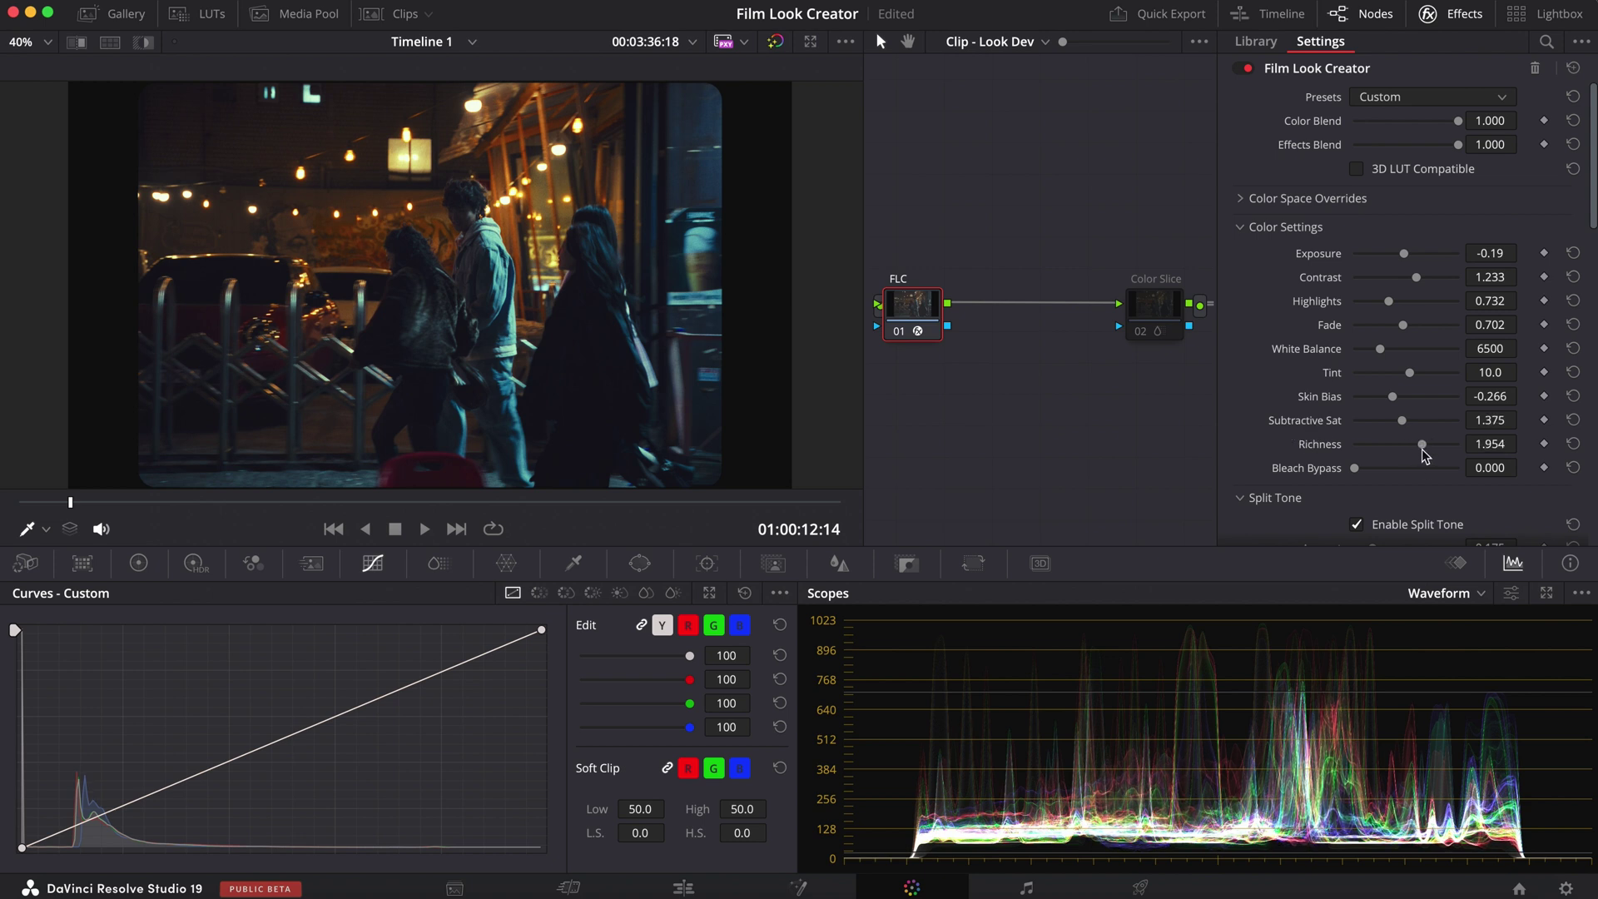
pyautogui.moveTo(1400, 421); pyautogui.dragTo(1404, 423)
pyautogui.scroll(-4, 1304, 370)
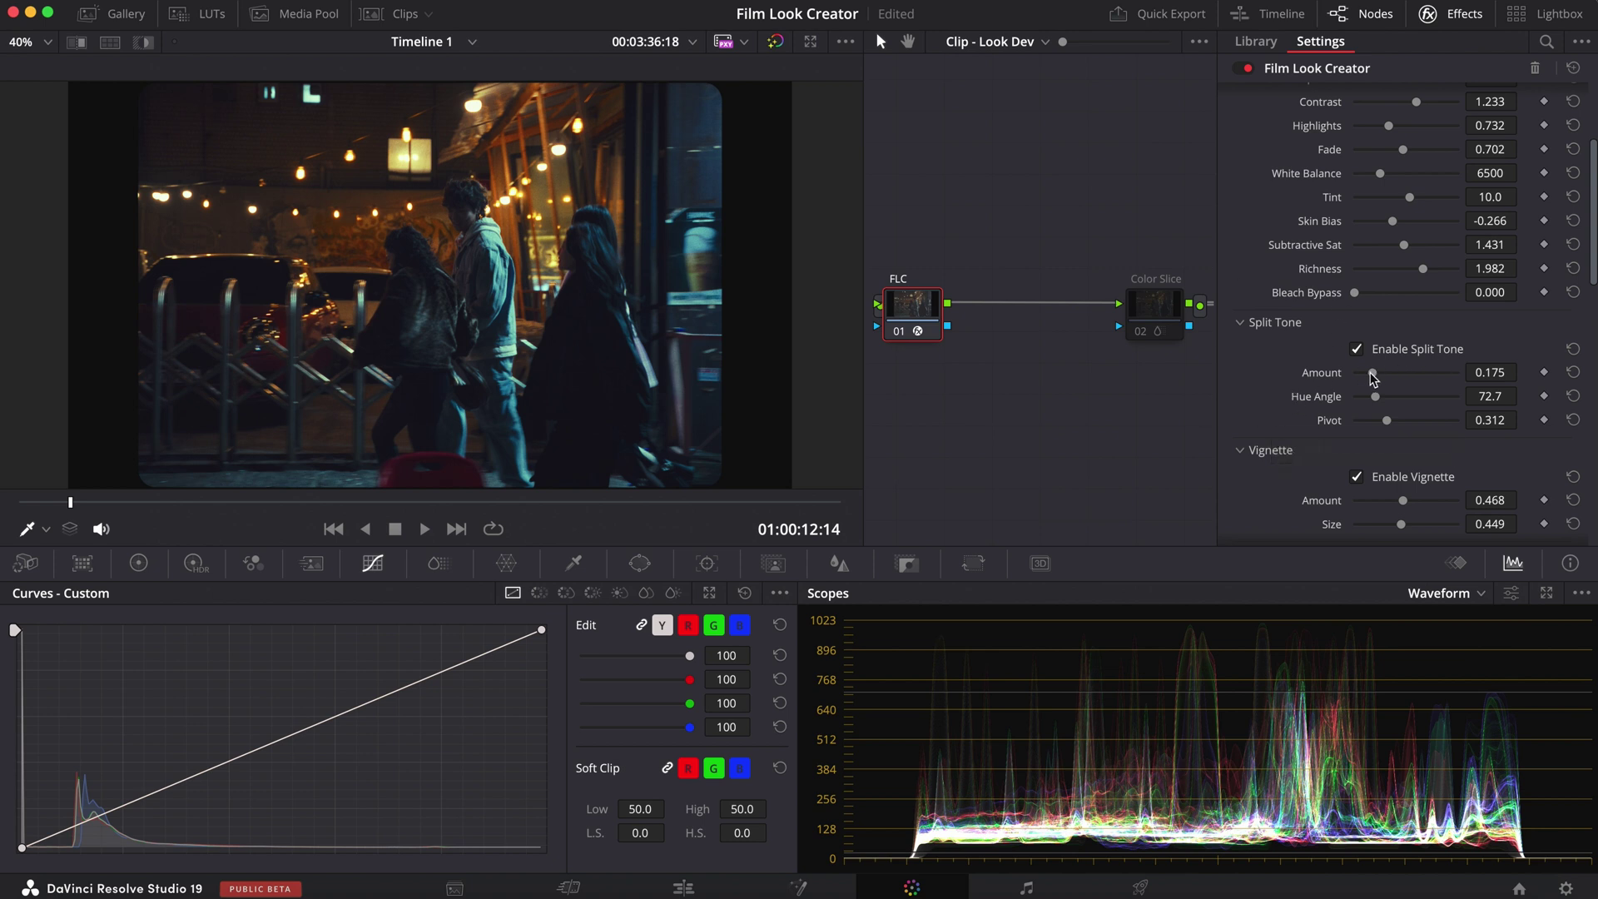
# - Raise Split Tone Amount to 0.211, then try hue angles and pivots, settling on 52.9 and 0.331
pyautogui.moveTo(1369, 373); pyautogui.dragTo(1375, 374)
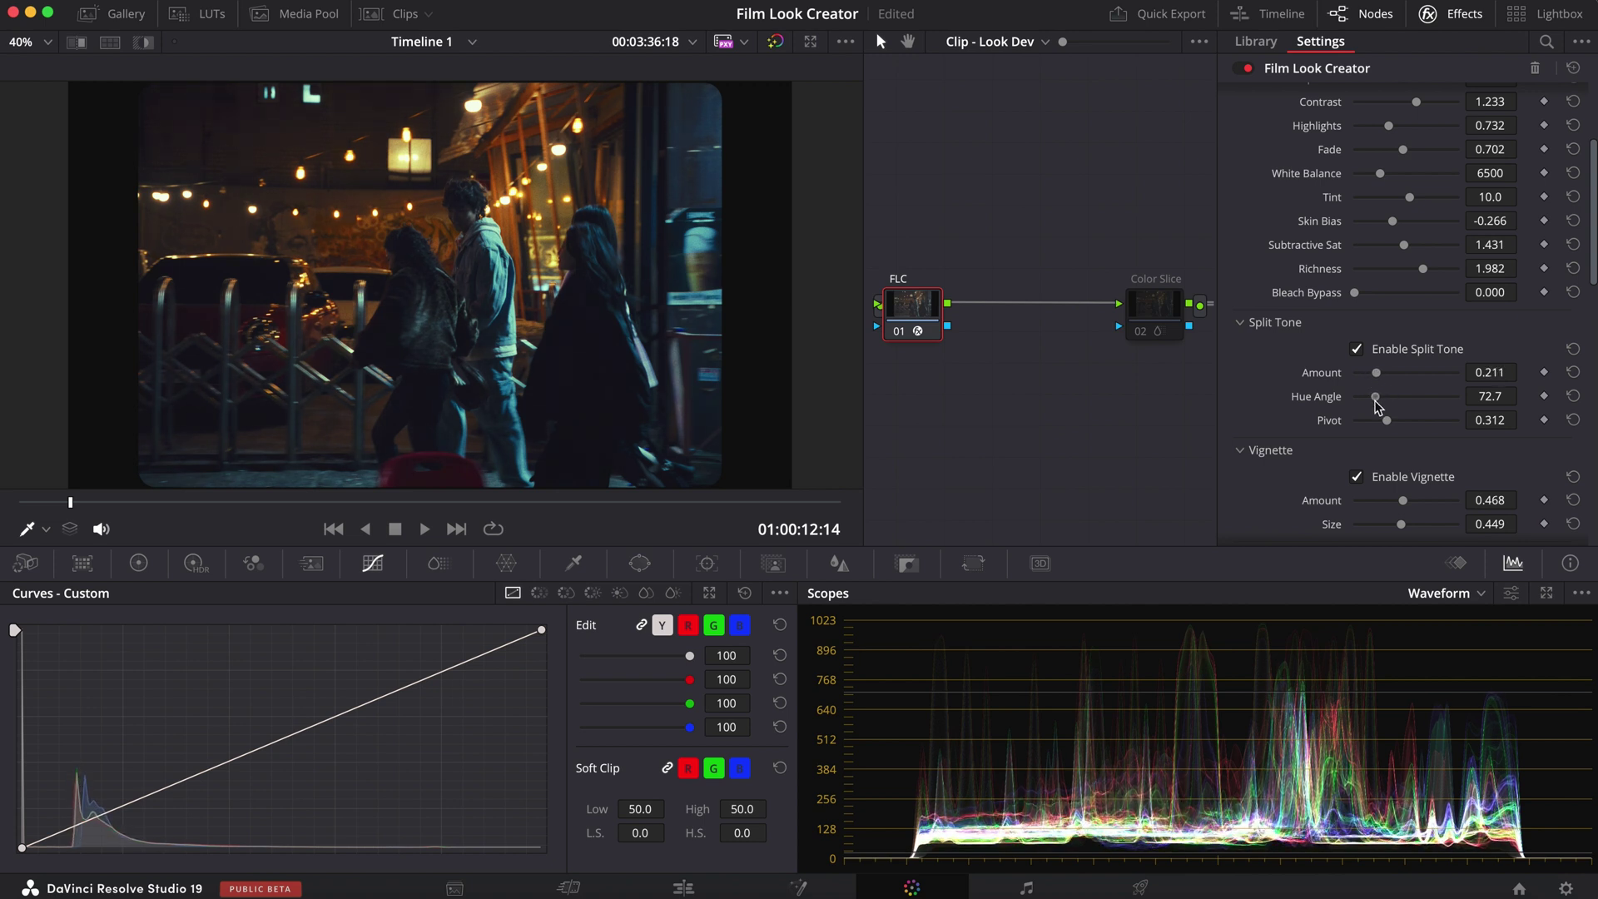
pyautogui.moveTo(1382, 403)
pyautogui.mouseDown()
pyautogui.moveTo(1403, 398)
pyautogui.moveTo(1333, 410)
pyautogui.moveTo(1429, 407)
pyautogui.moveTo(1366, 401)
pyautogui.moveTo(1383, 421)
pyautogui.mouseUp()
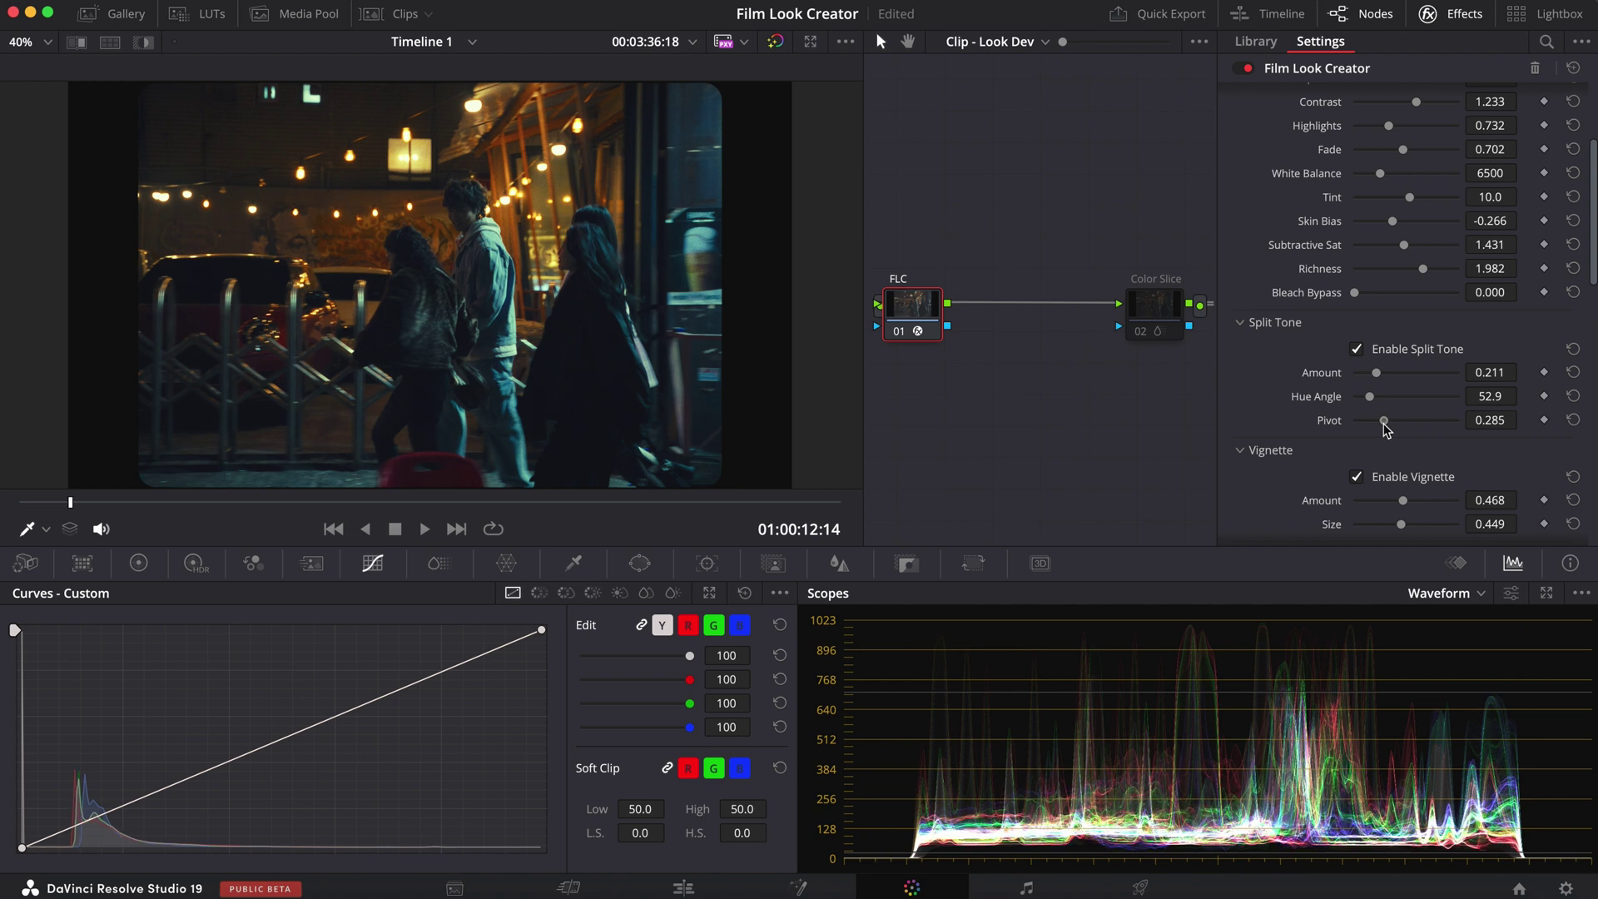
pyautogui.moveTo(1383, 421)
pyautogui.mouseDown()
pyautogui.moveTo(1354, 421)
pyautogui.moveTo(1458, 433)
pyautogui.moveTo(1388, 436)
pyautogui.mouseUp()
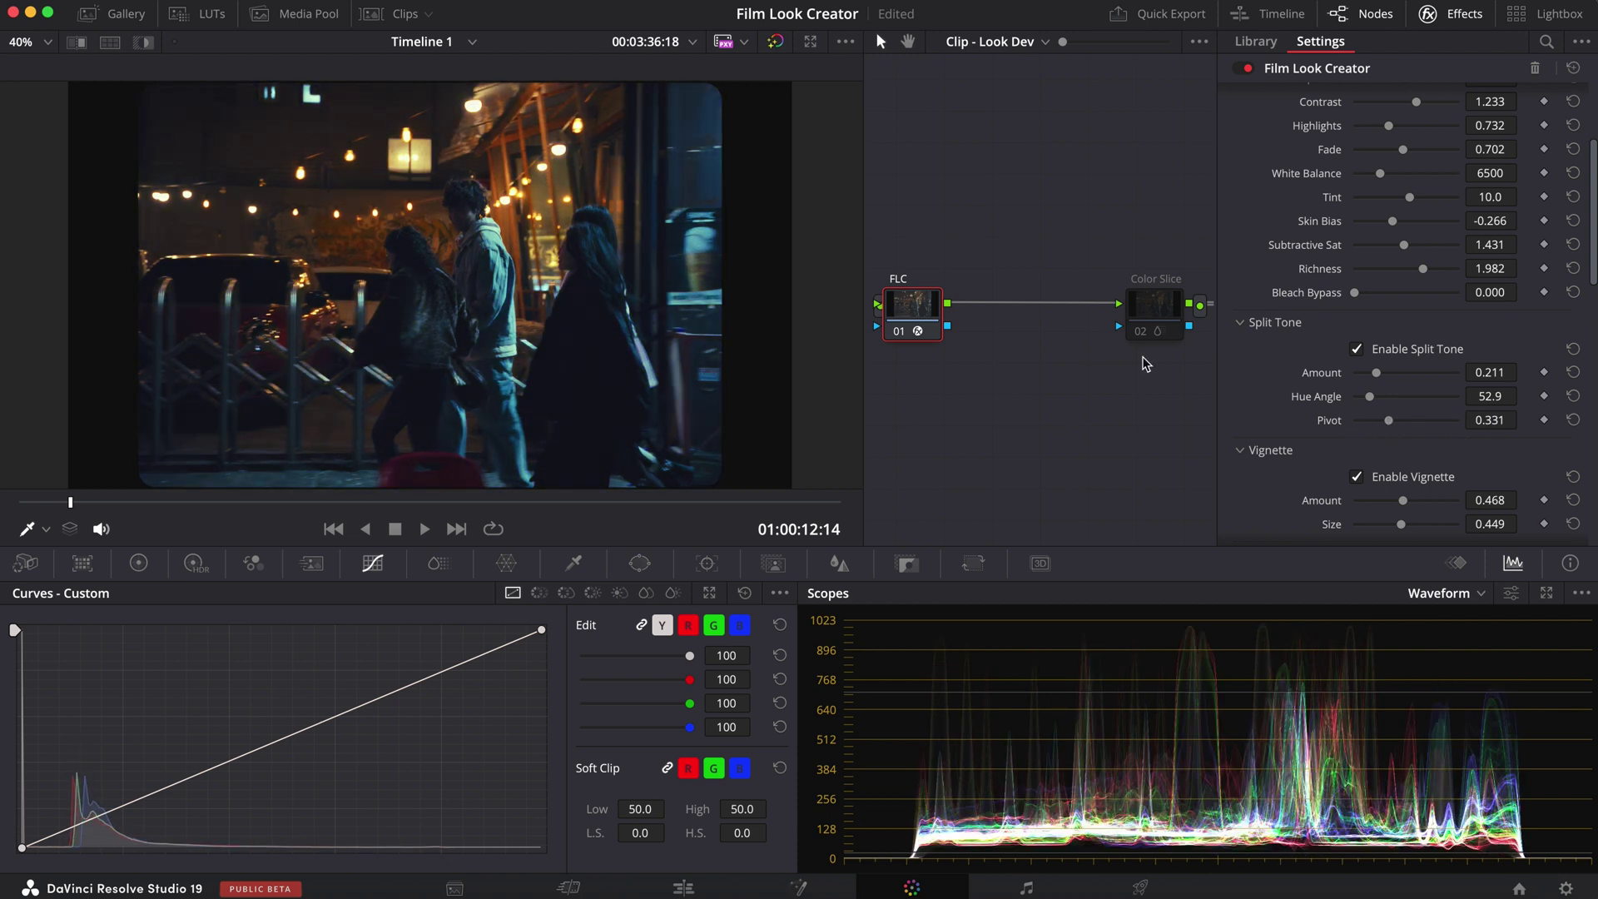
pyautogui.moveTo(1388, 420); pyautogui.dragTo(1389, 426)
# - Compare the clip with vignette and halation toggled off at 200% zoom, then restore both
pyautogui.scroll(-3, 1391, 429)
pyautogui.click(1356, 248)
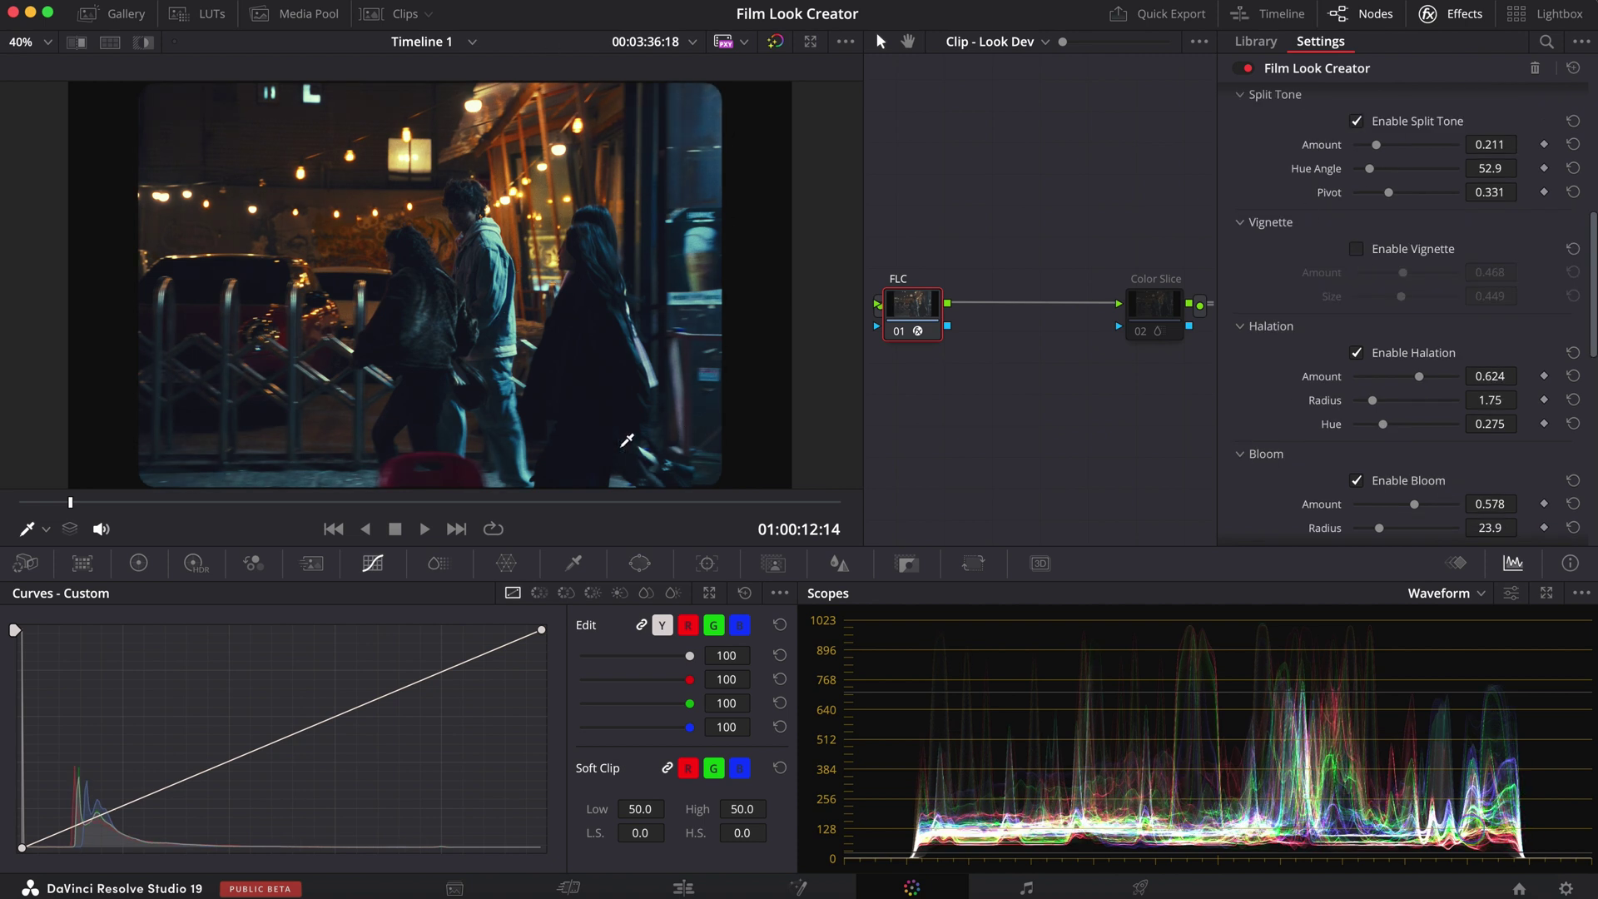
pyautogui.click(1357, 249)
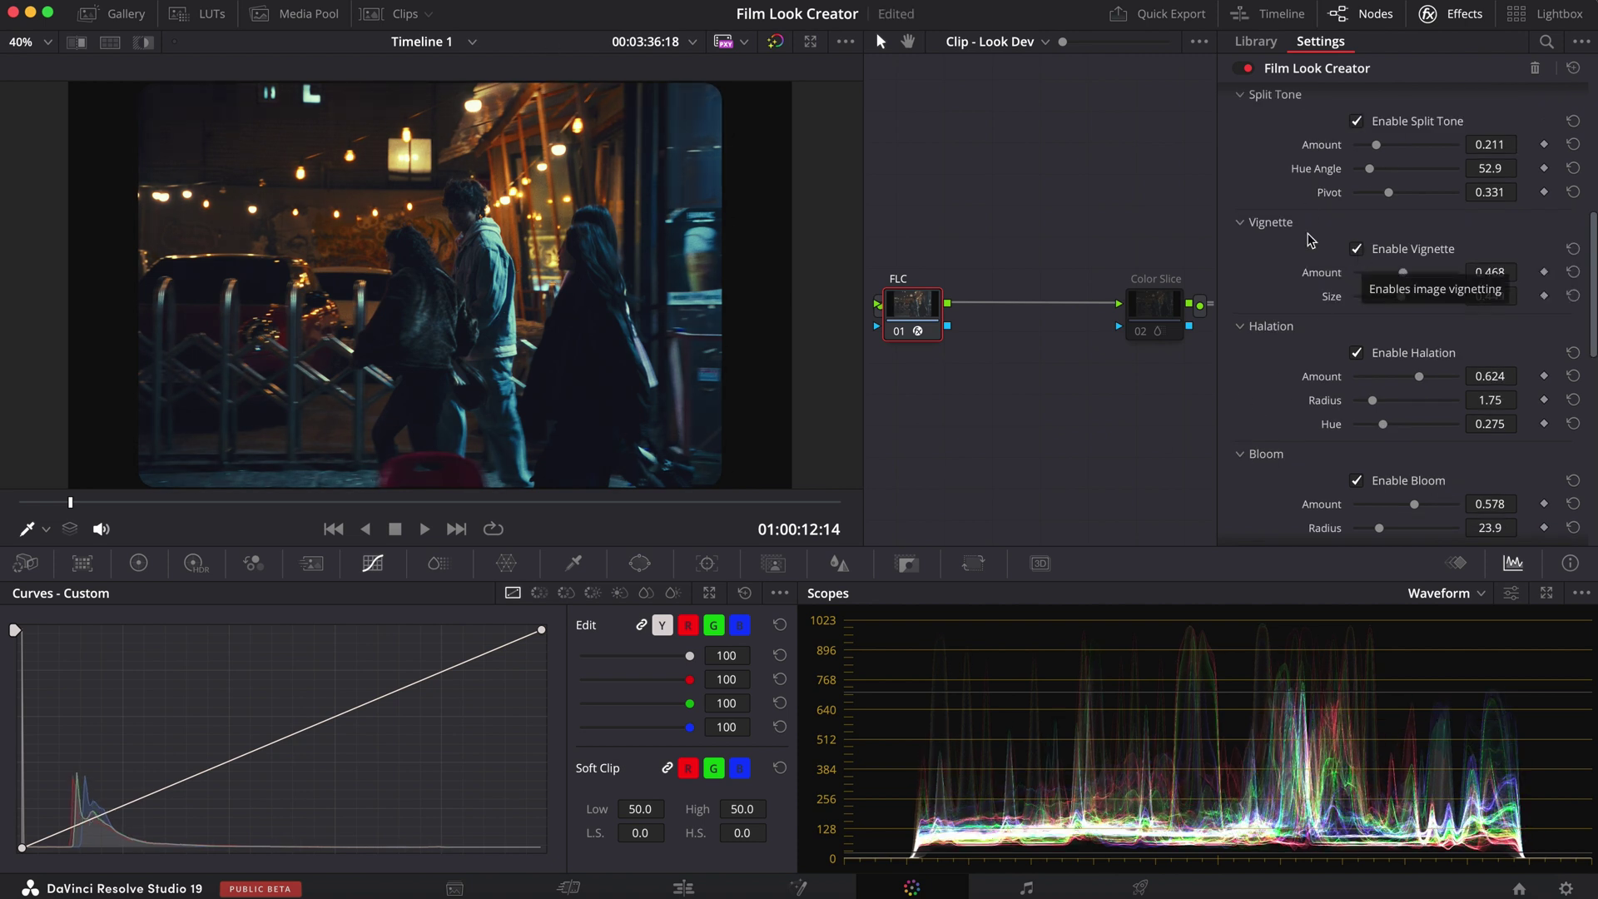
pyautogui.click(1356, 352)
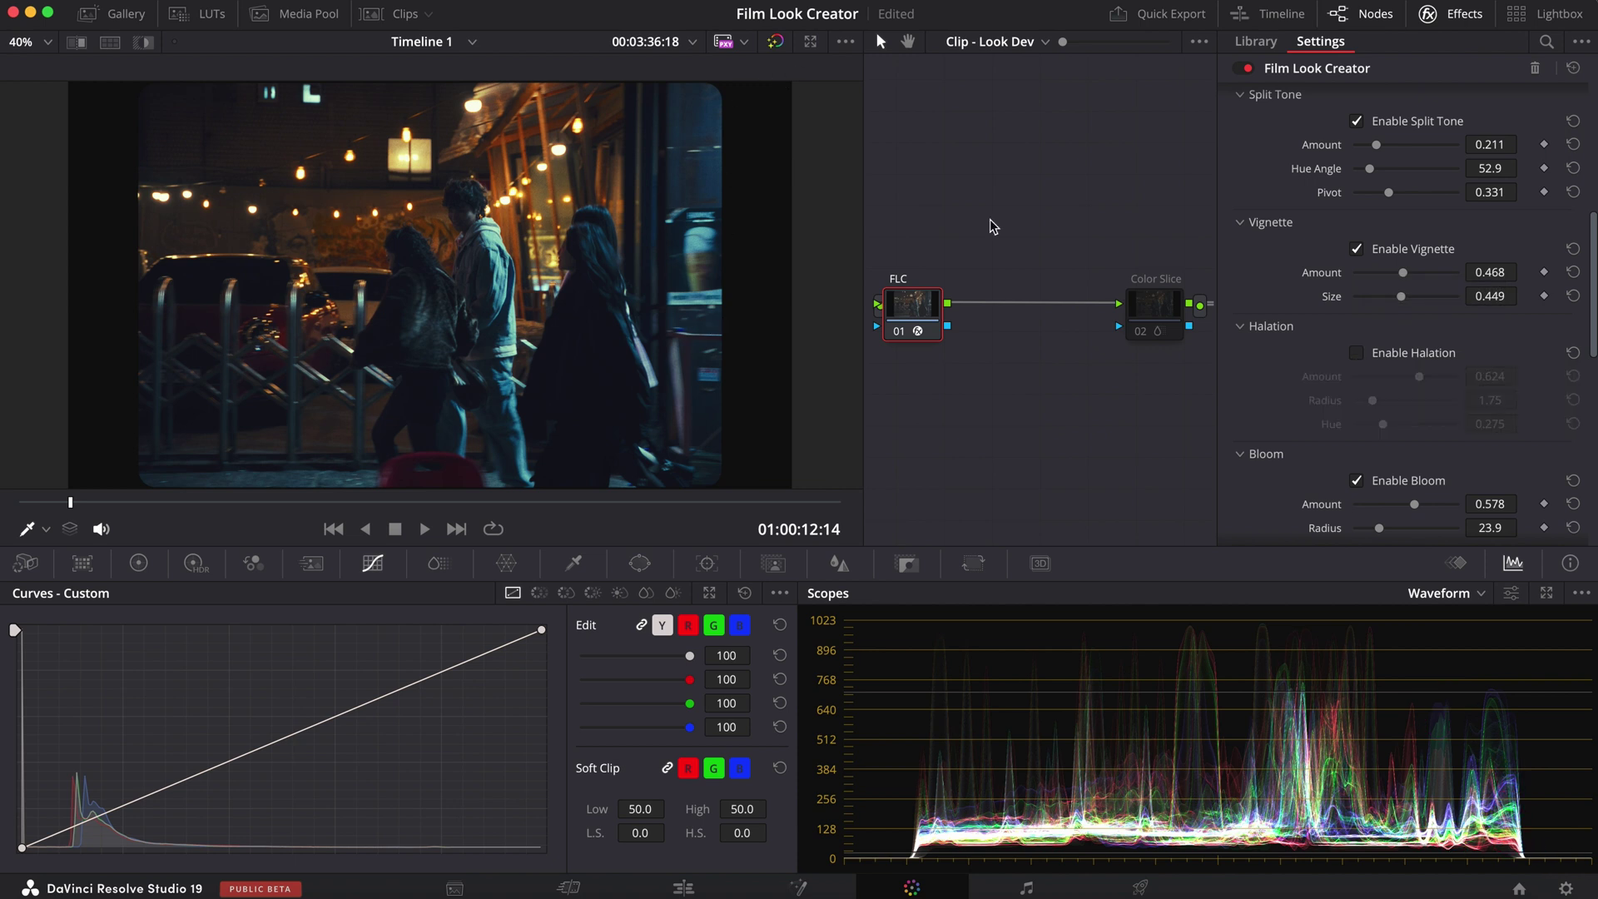
pyautogui.scroll(5, 308, 183)
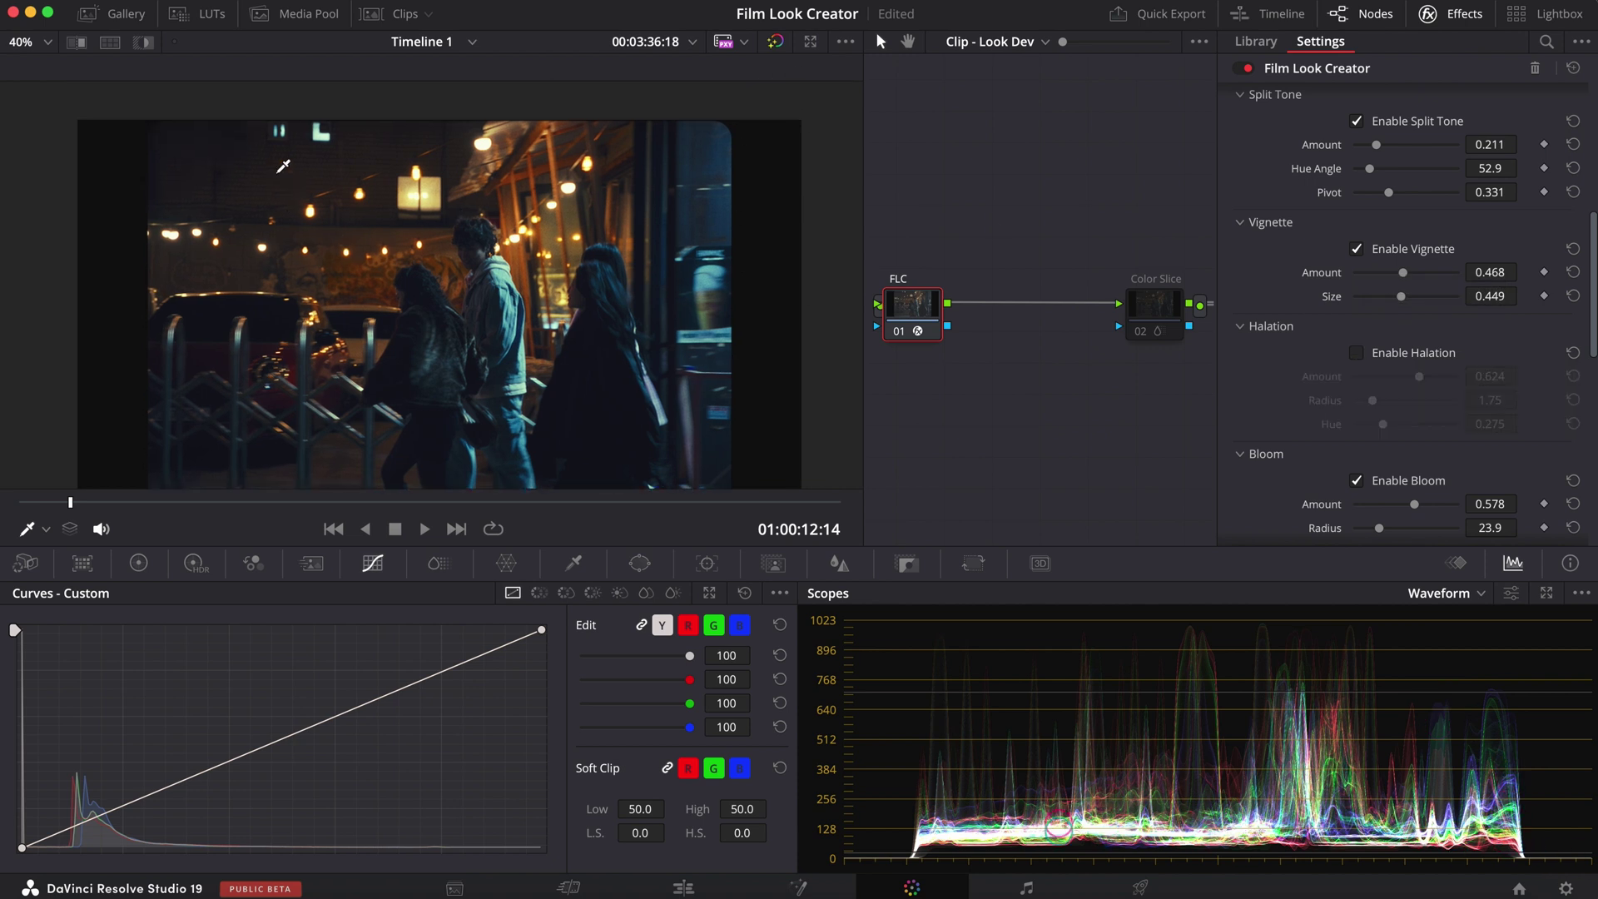
pyautogui.click(43, 42)
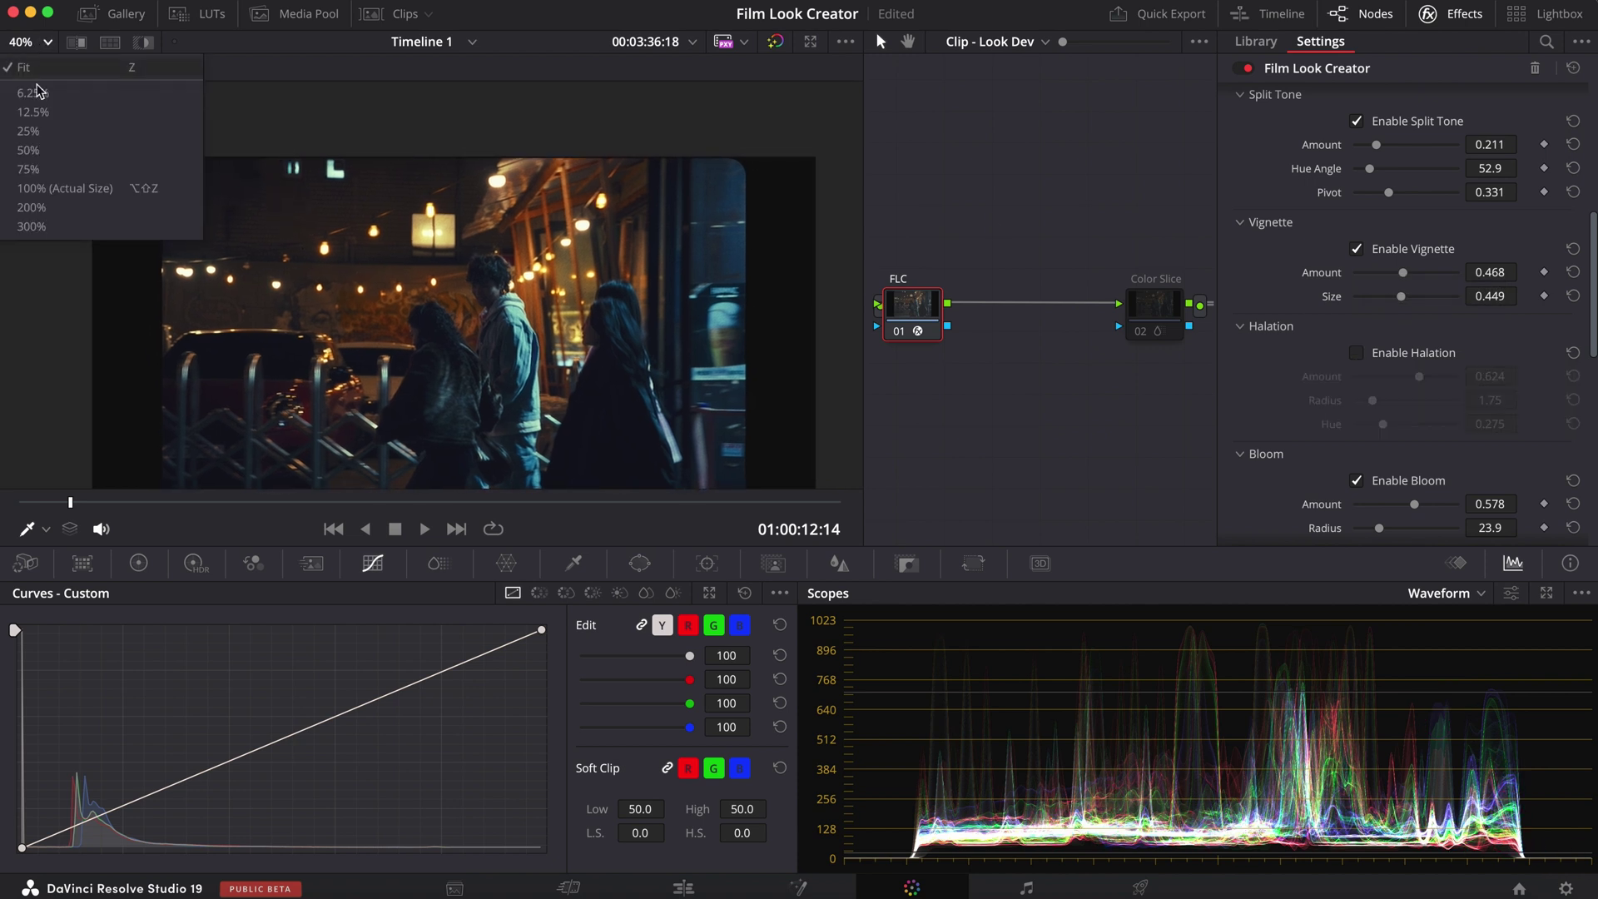
pyautogui.click(40, 214)
pyautogui.press('super+z')
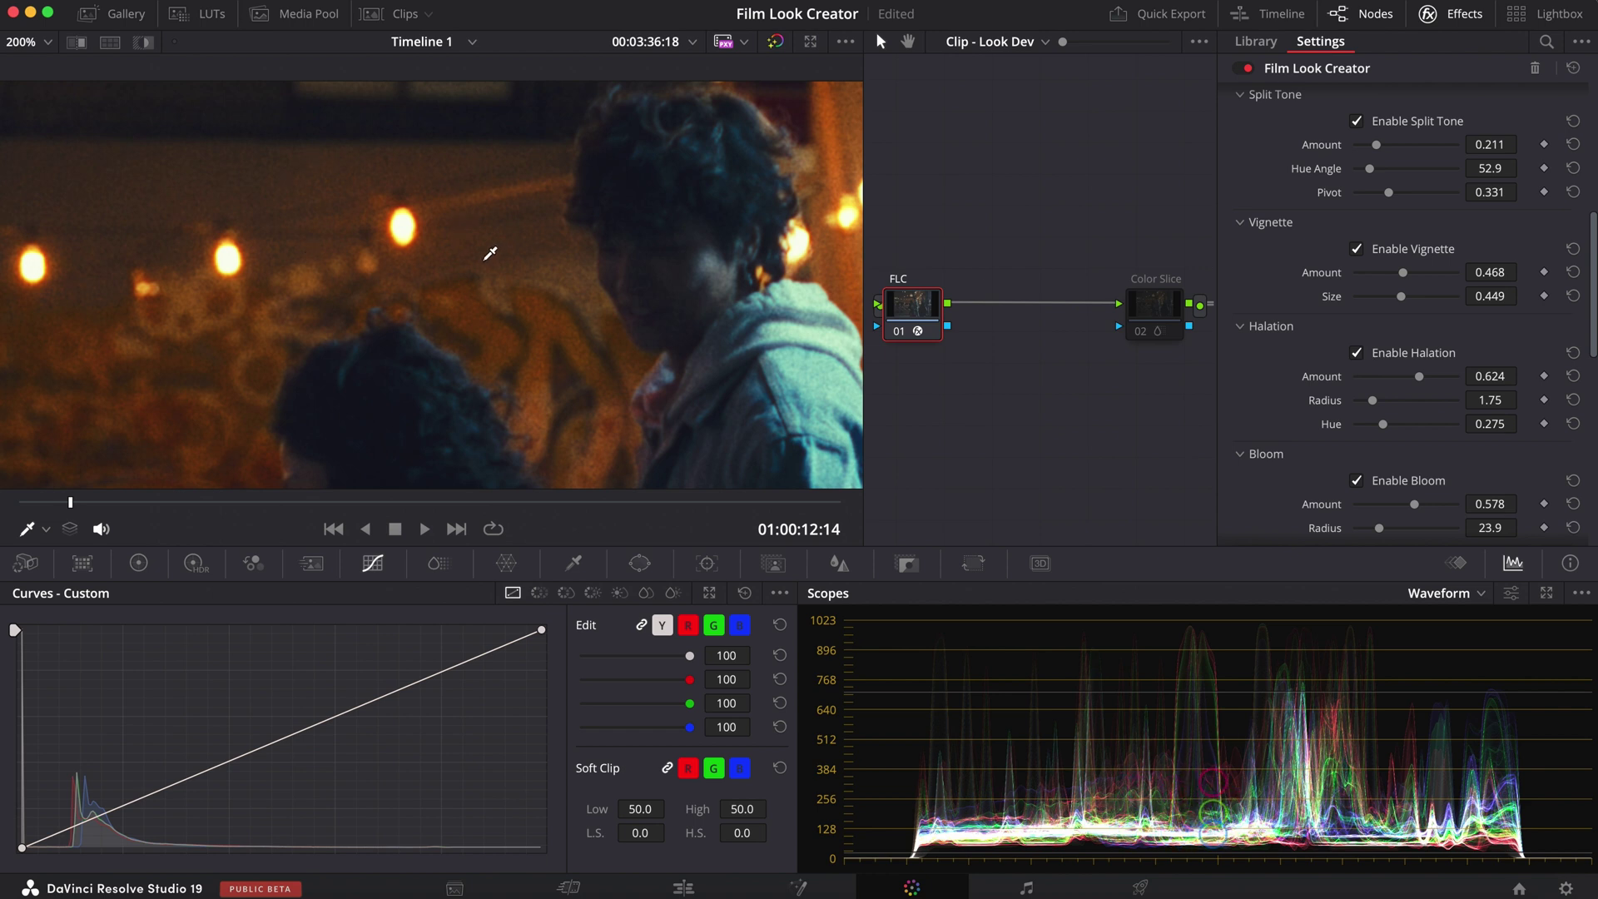
# - Set Halation Amount to 0.321, Radius to 4.03 and Hue to 0.321
pyautogui.moveTo(1419, 376); pyautogui.dragTo(1383, 402)
pyautogui.moveTo(1386, 428); pyautogui.dragTo(1437, 432)
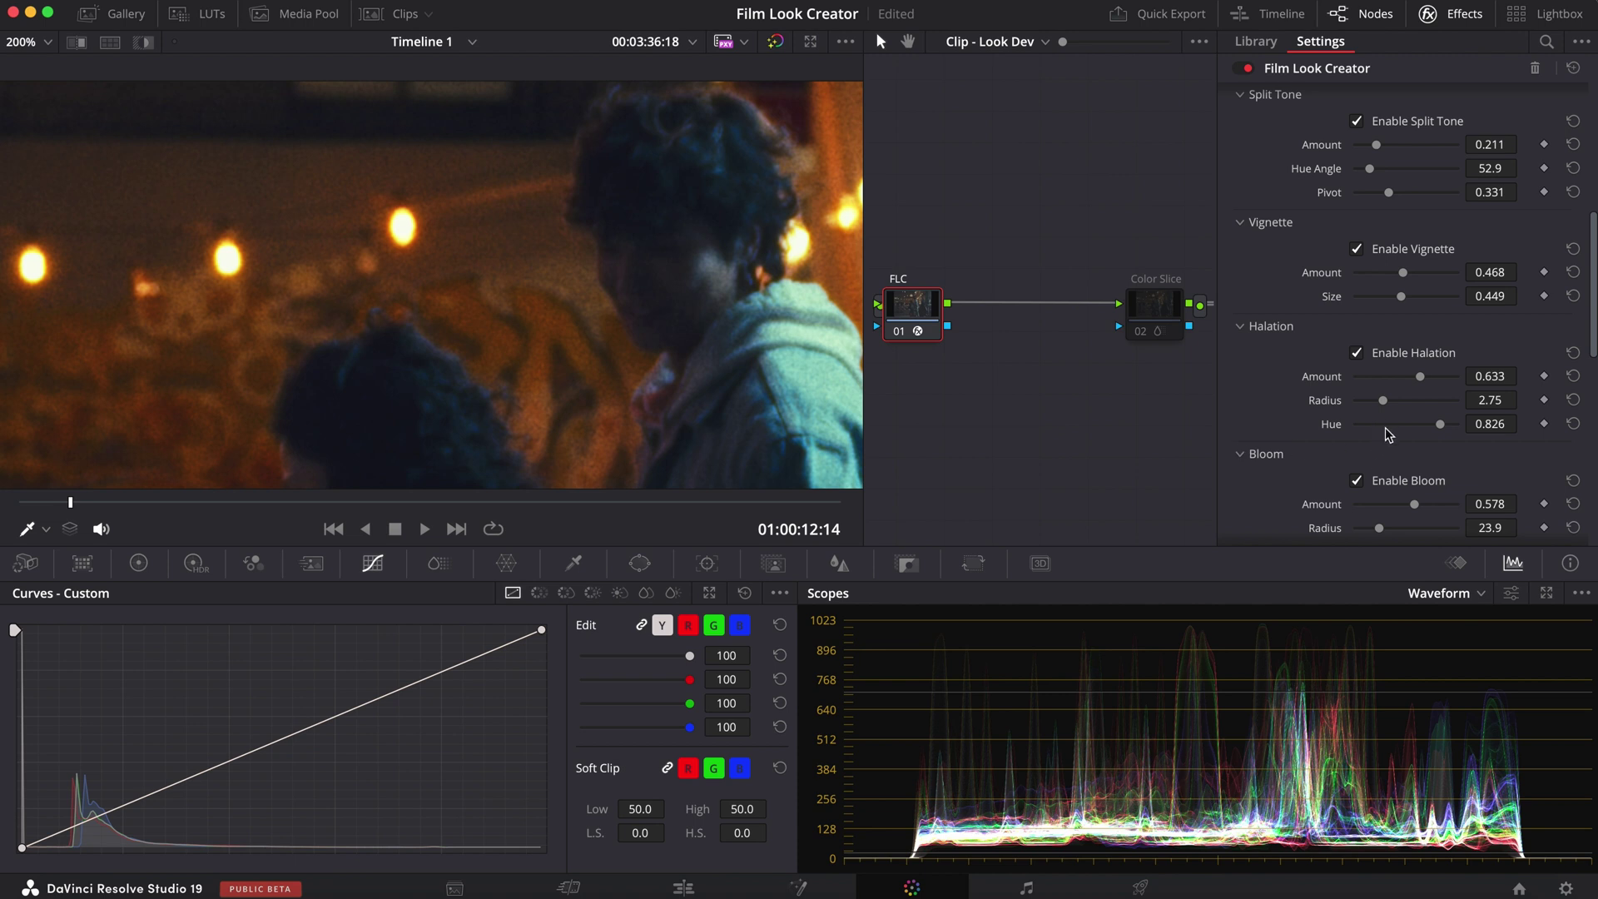
pyautogui.moveTo(1384, 427); pyautogui.dragTo(1387, 384)
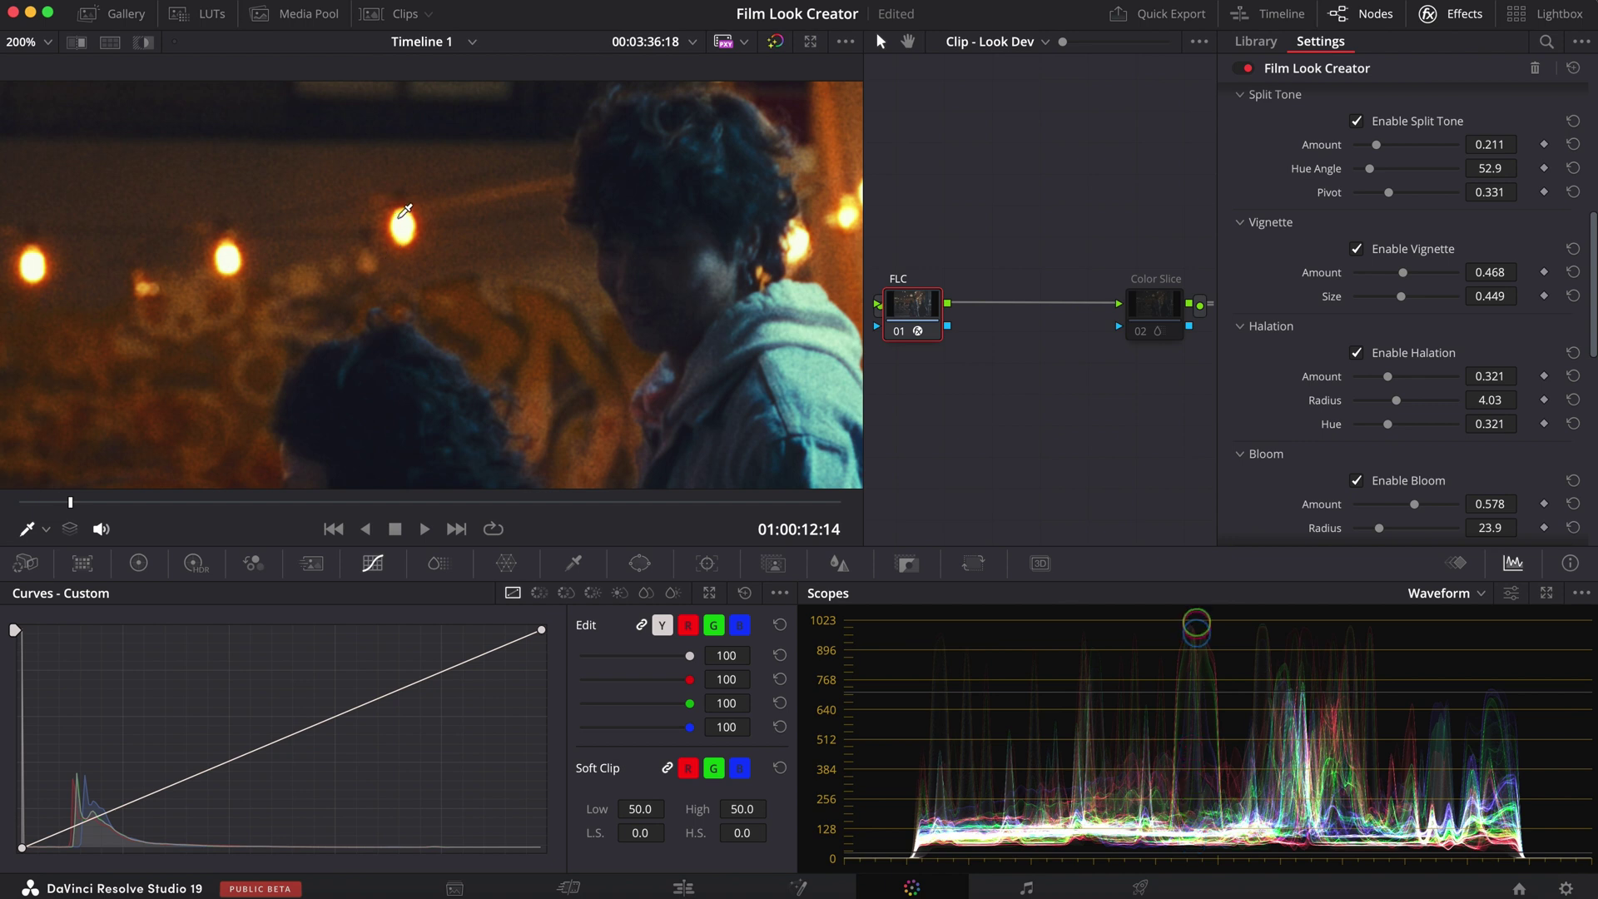
pyautogui.scroll(-4, 391, 242)
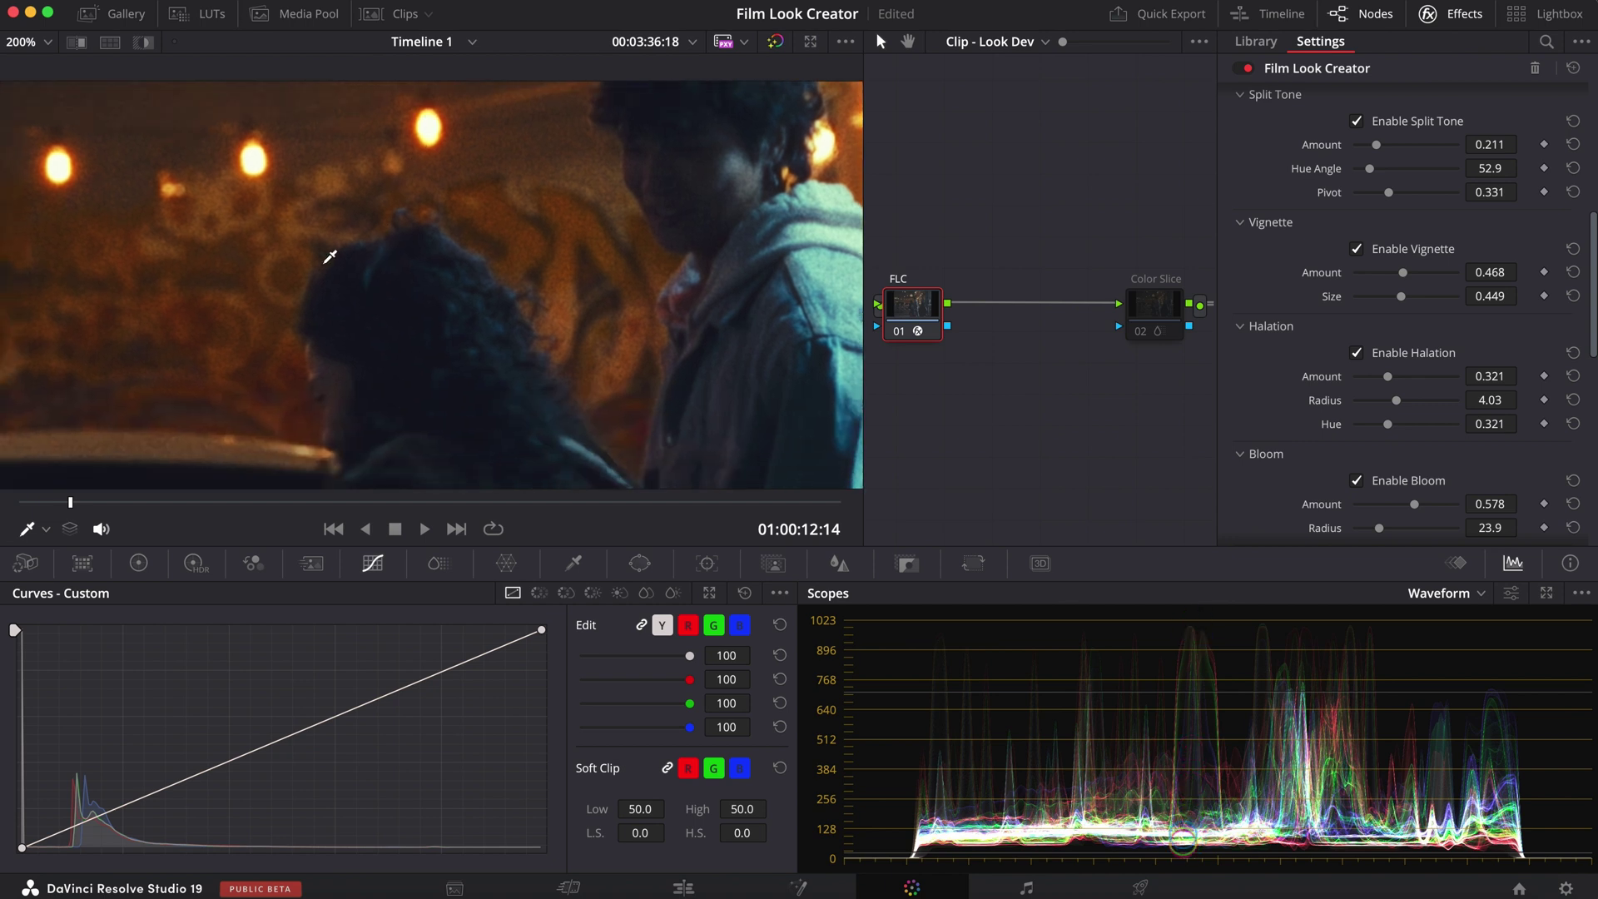
pyautogui.click(30, 43)
pyautogui.click(30, 73)
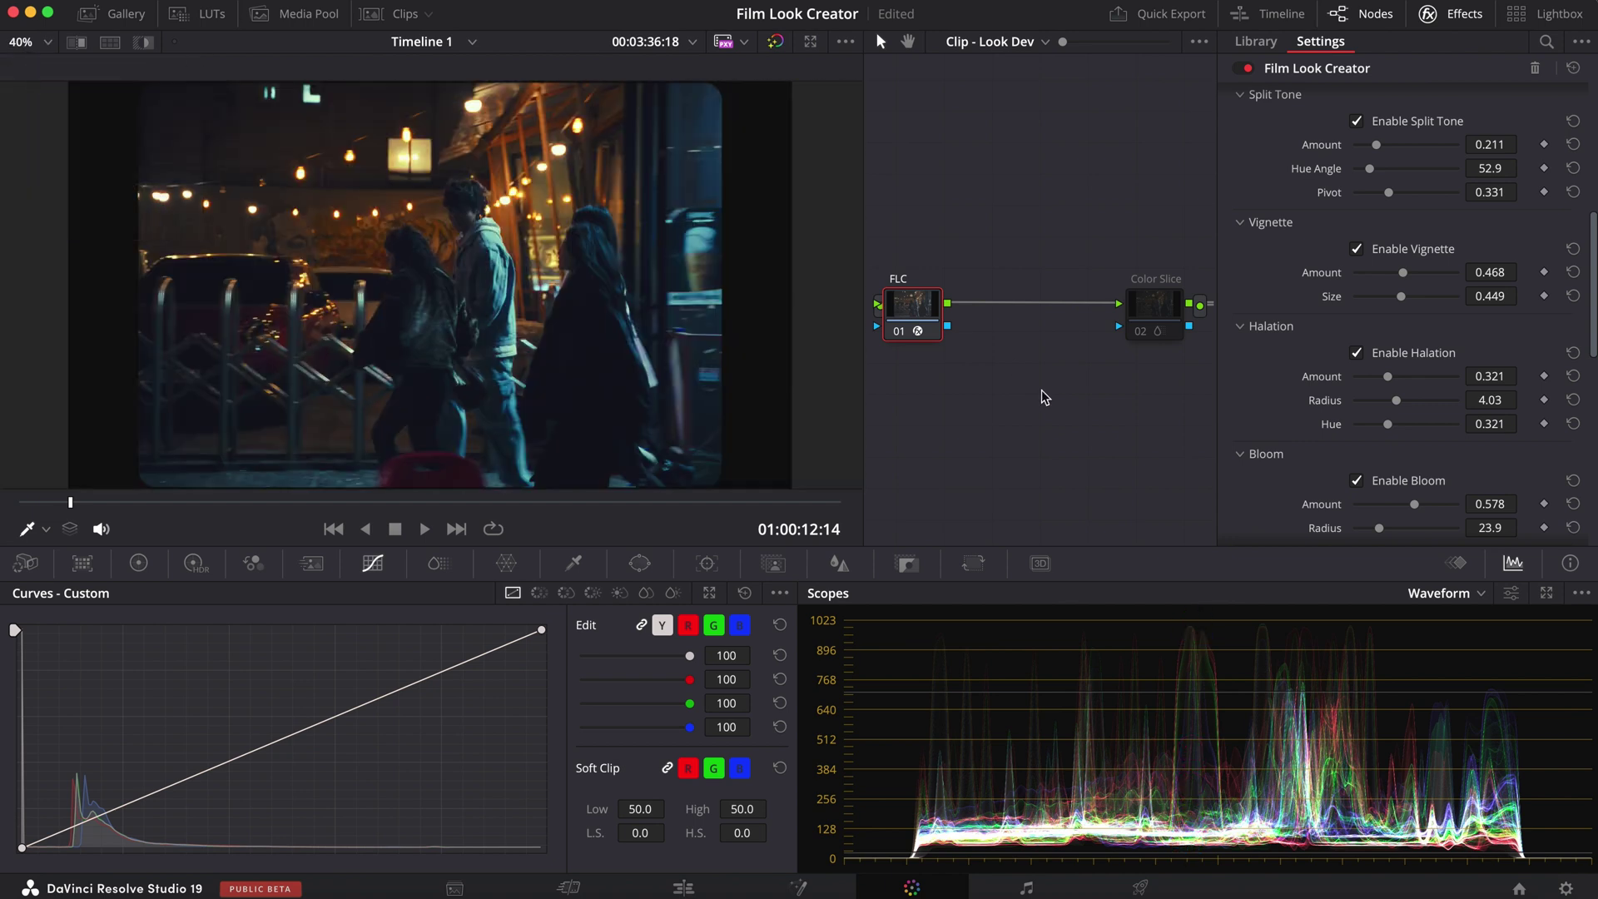
pyautogui.click(1363, 353)
pyautogui.click(1363, 353)
pyautogui.click(1363, 353)
pyautogui.scroll(-3, 1254, 421)
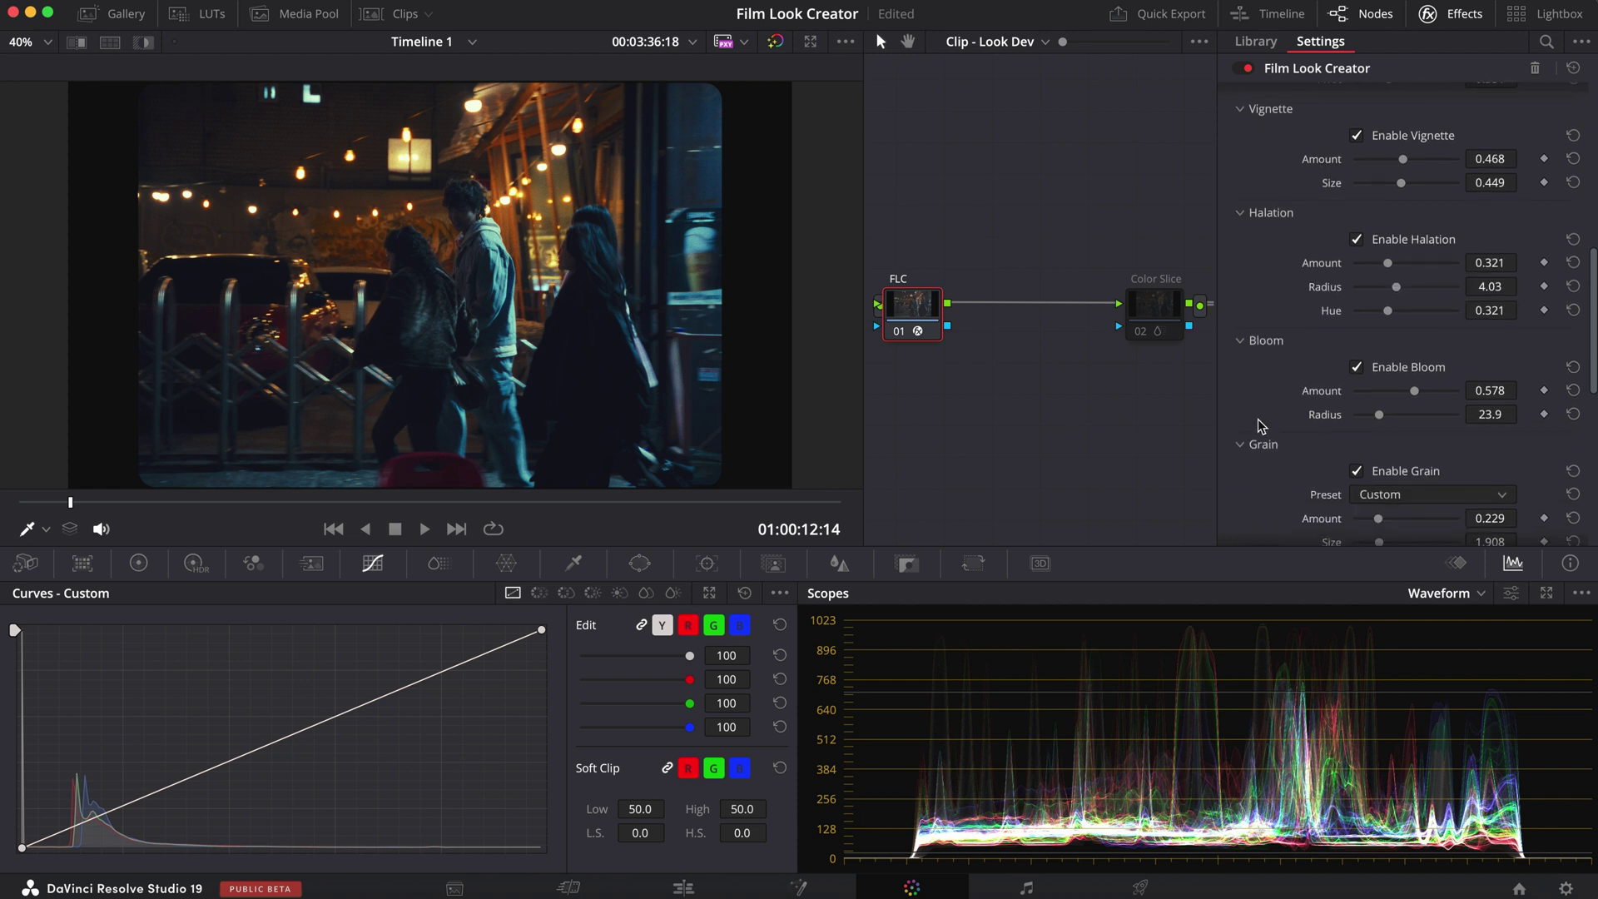
pyautogui.hscroll(-2, 452, 356)
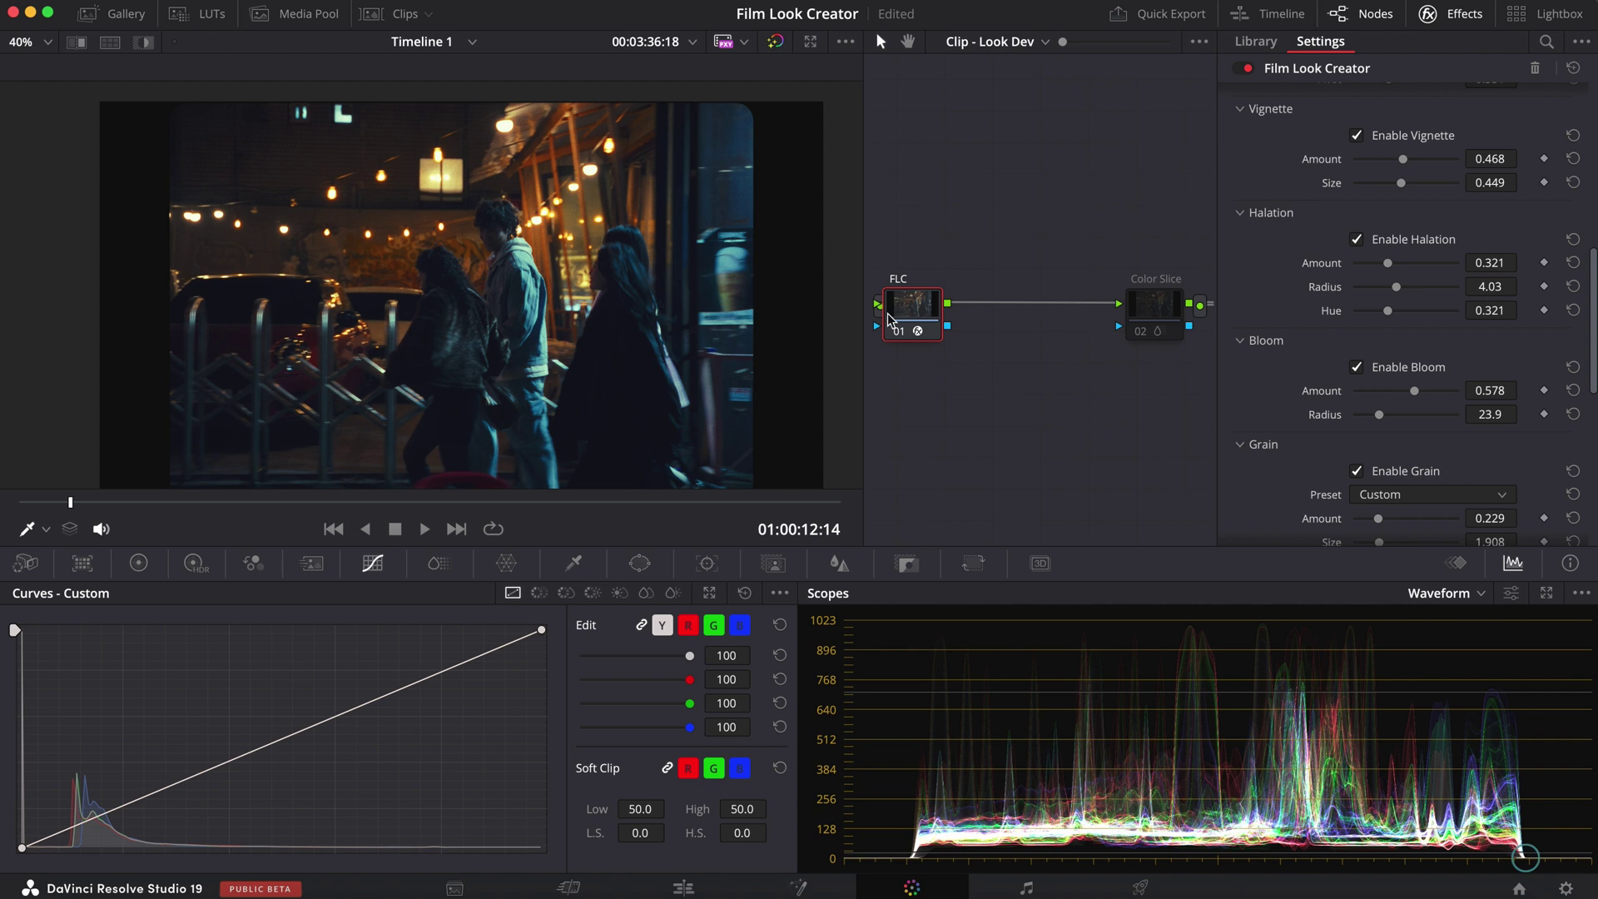
pyautogui.click(46, 43)
pyautogui.click(46, 188)
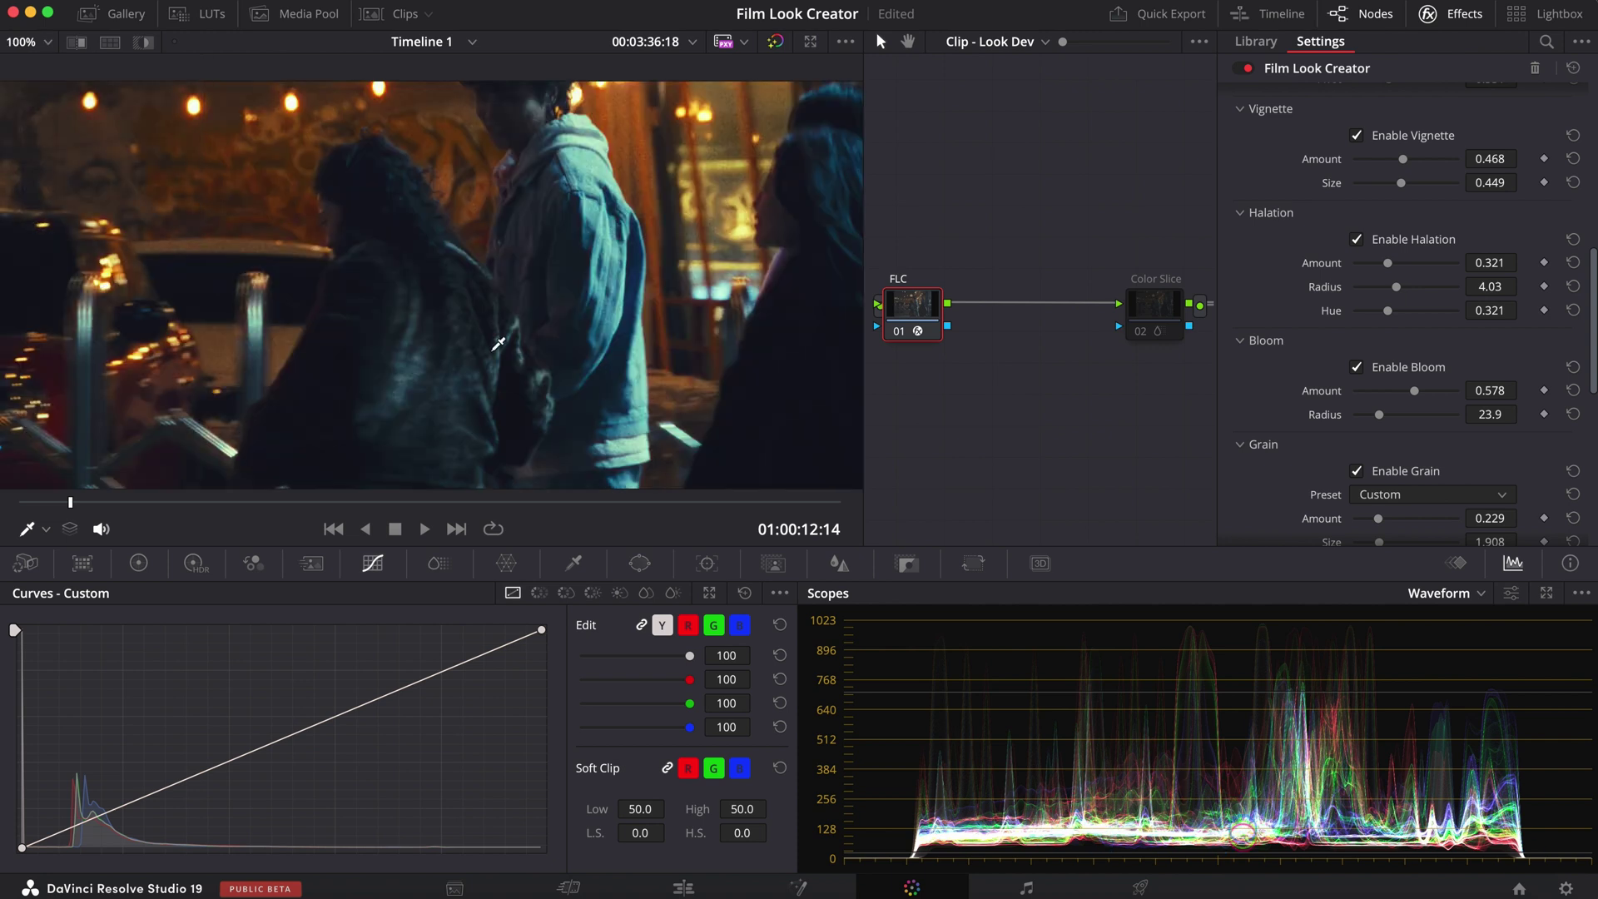
pyautogui.scroll(2, 665, 299)
pyautogui.click(1356, 367)
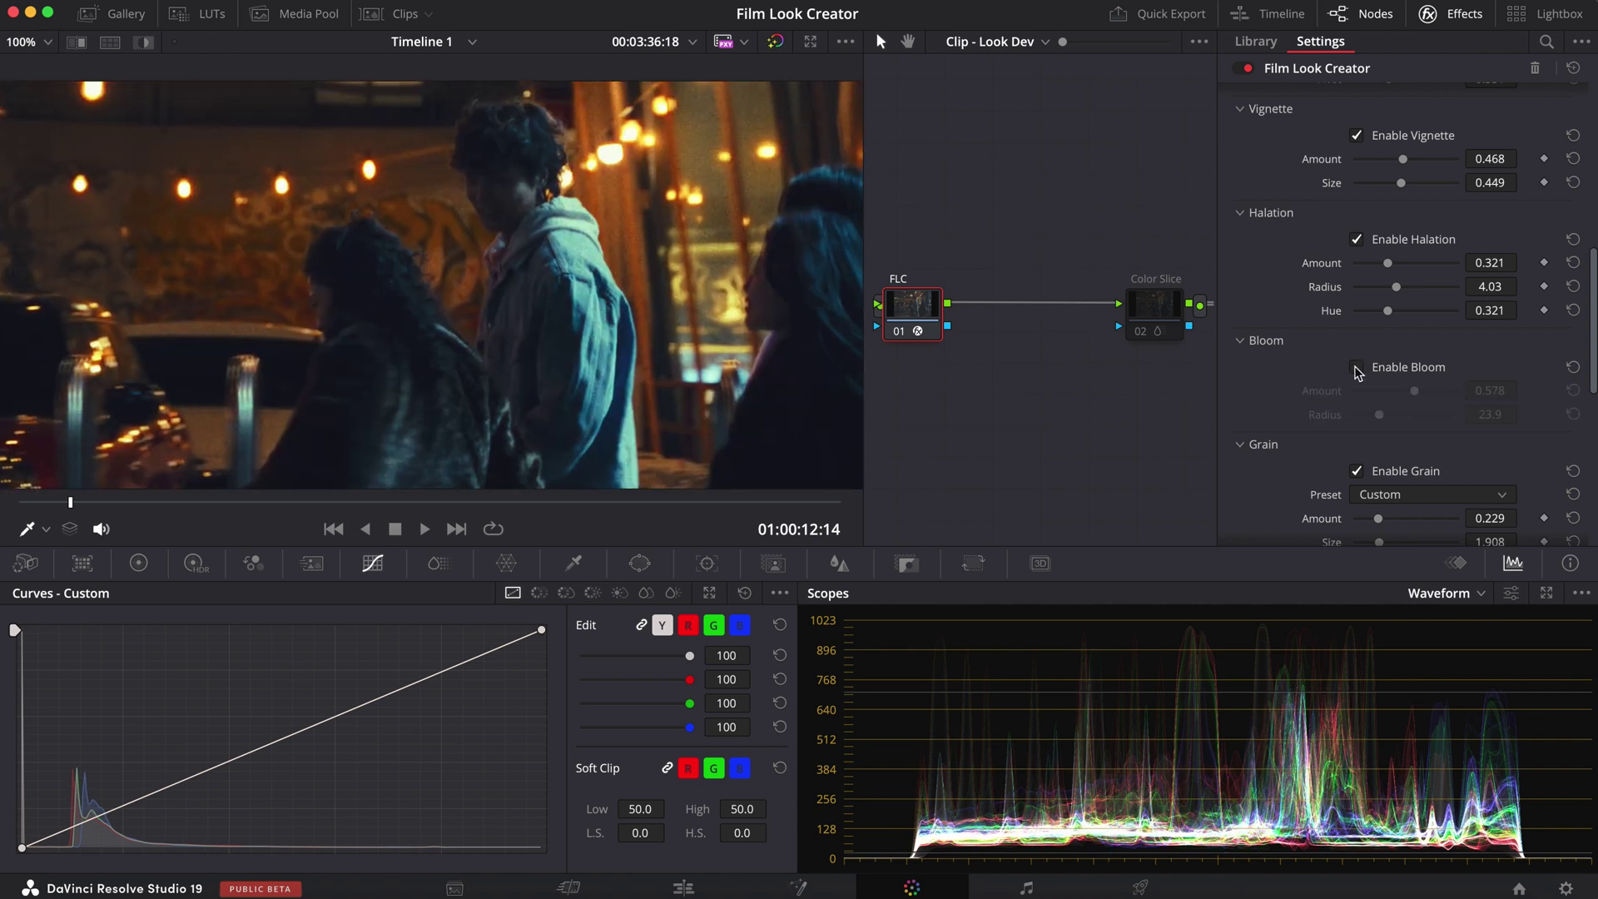
pyautogui.click(1357, 369)
pyautogui.click(1356, 368)
pyautogui.click(1356, 368)
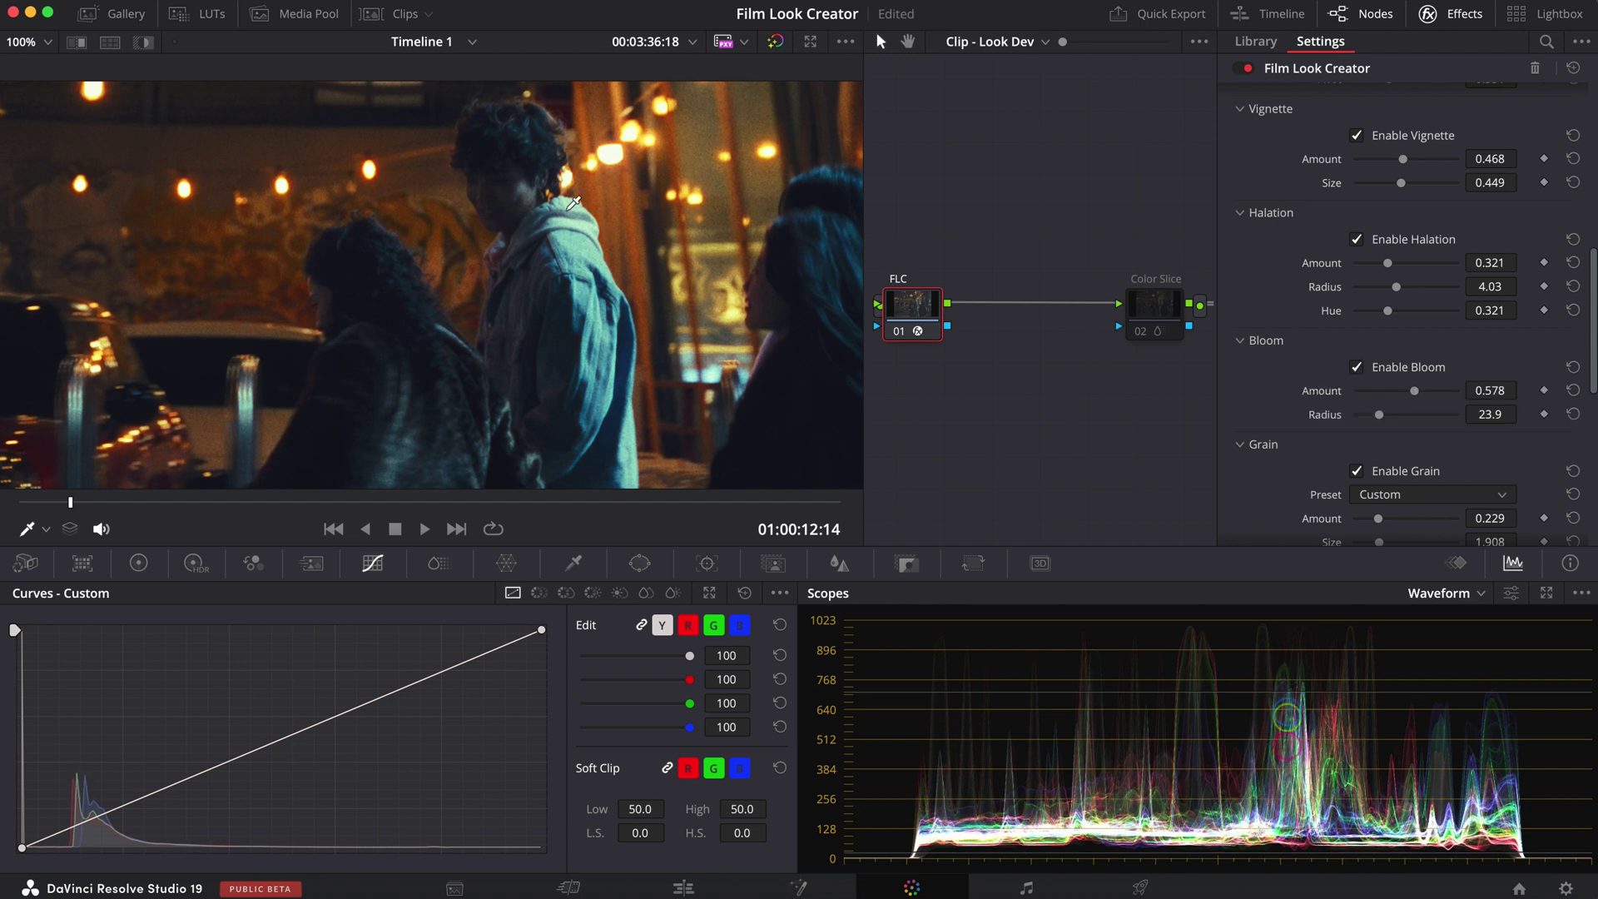
pyautogui.click(23, 43)
pyautogui.click(37, 69)
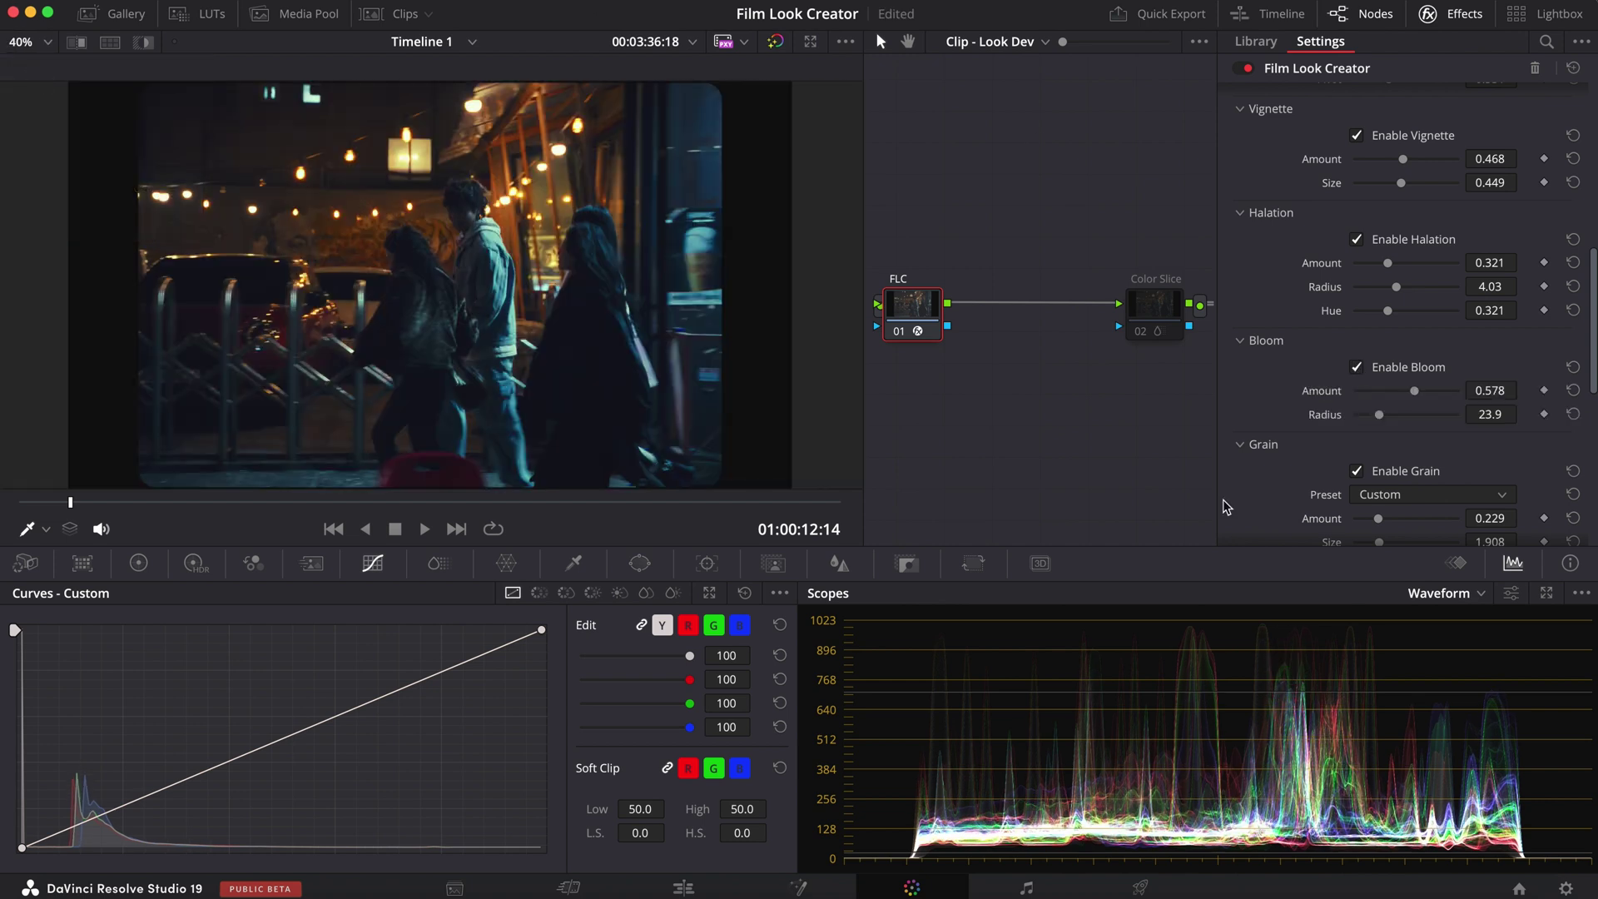
pyautogui.scroll(-3, 1328, 451)
# - Keep the Custom grain preset, view at 100%, and compare Image Defocus before settling at 0.808
pyautogui.scroll(-1, 1328, 452)
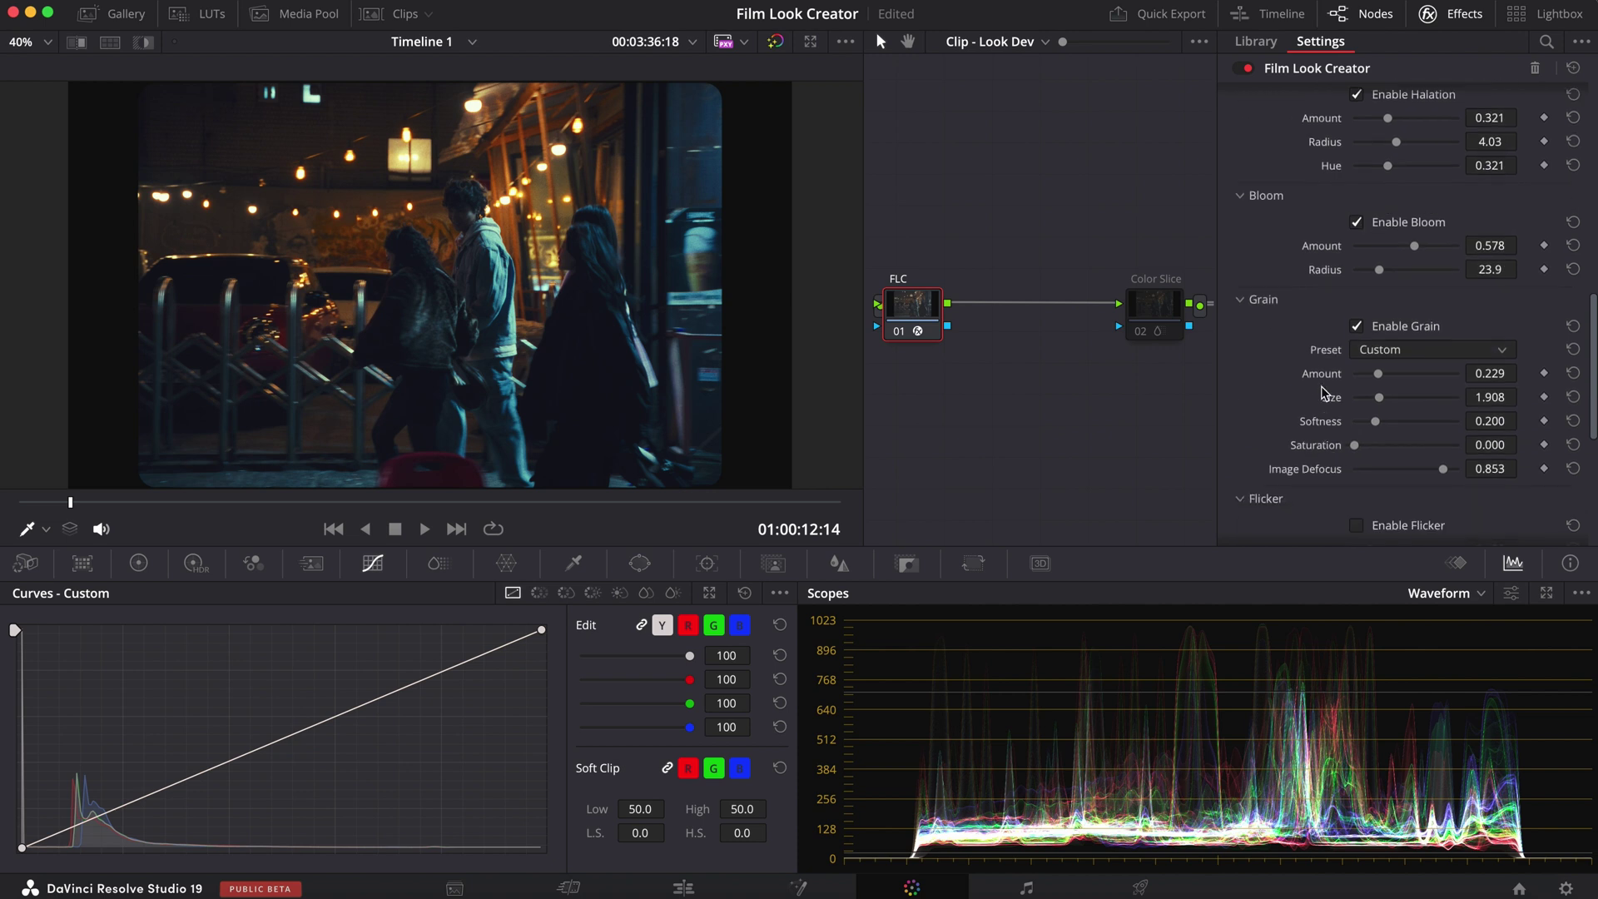
pyautogui.click(1373, 353)
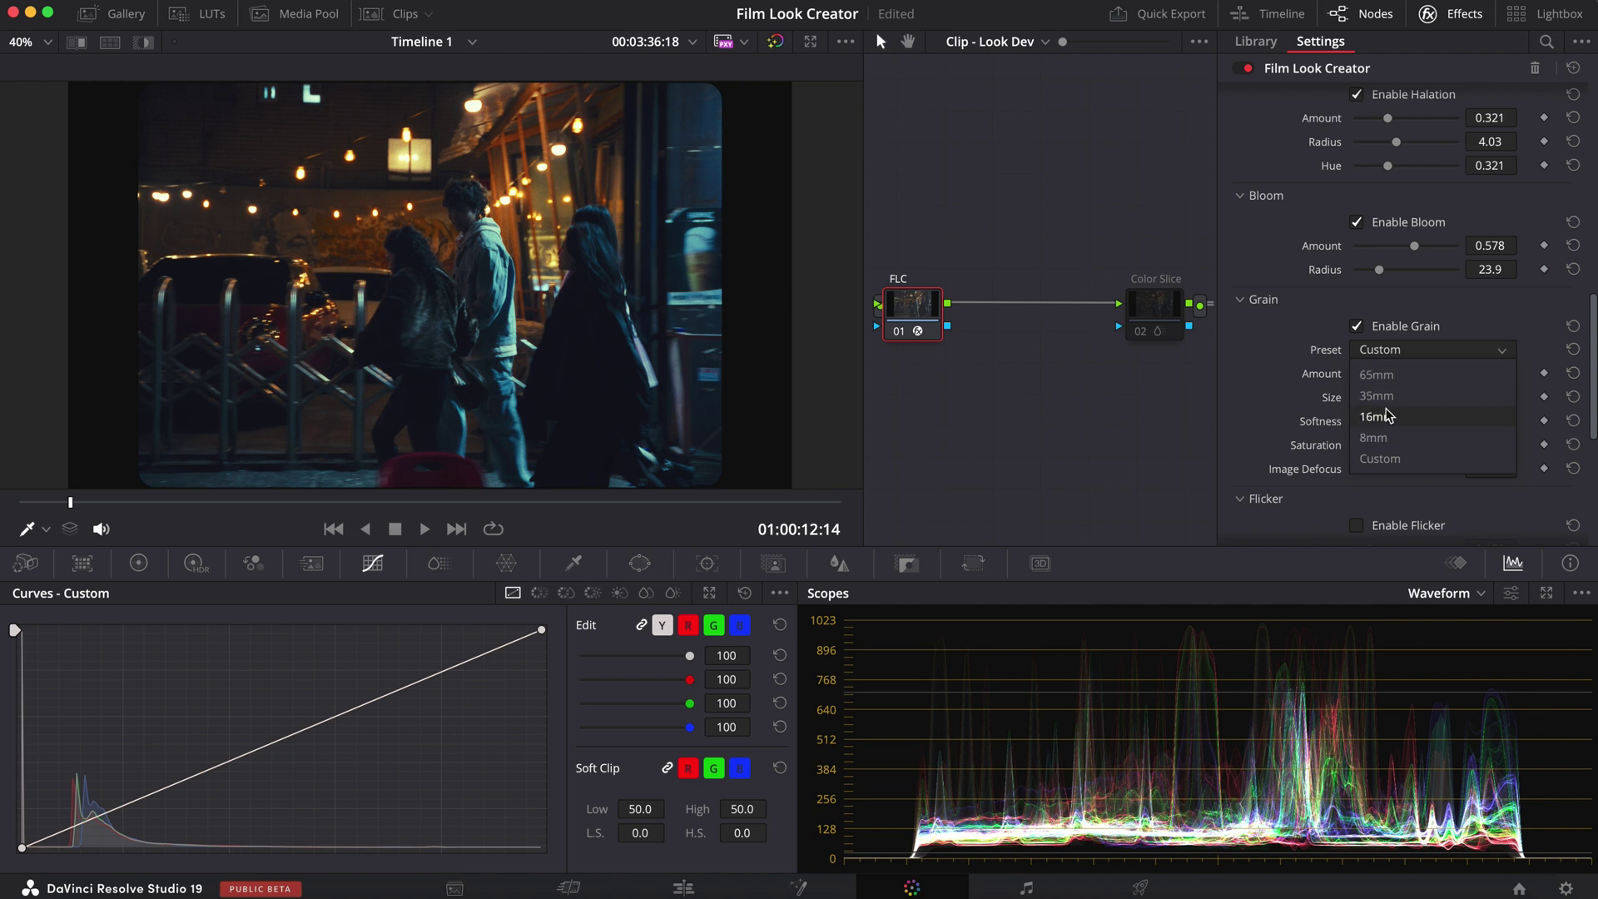
pyautogui.click(1347, 380)
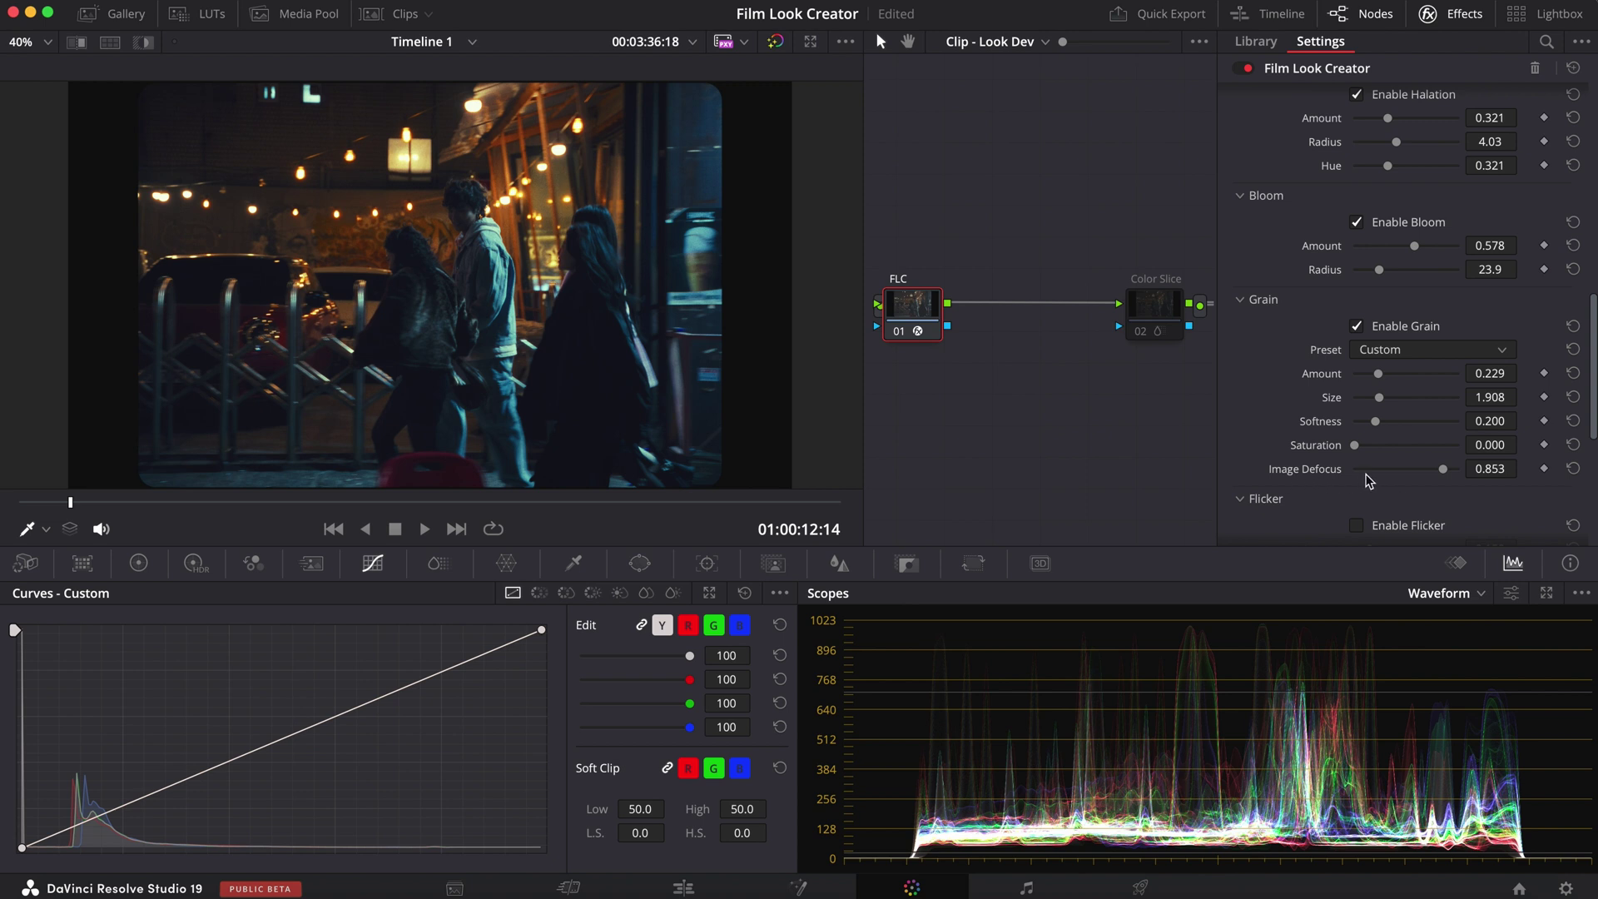
pyautogui.click(45, 44)
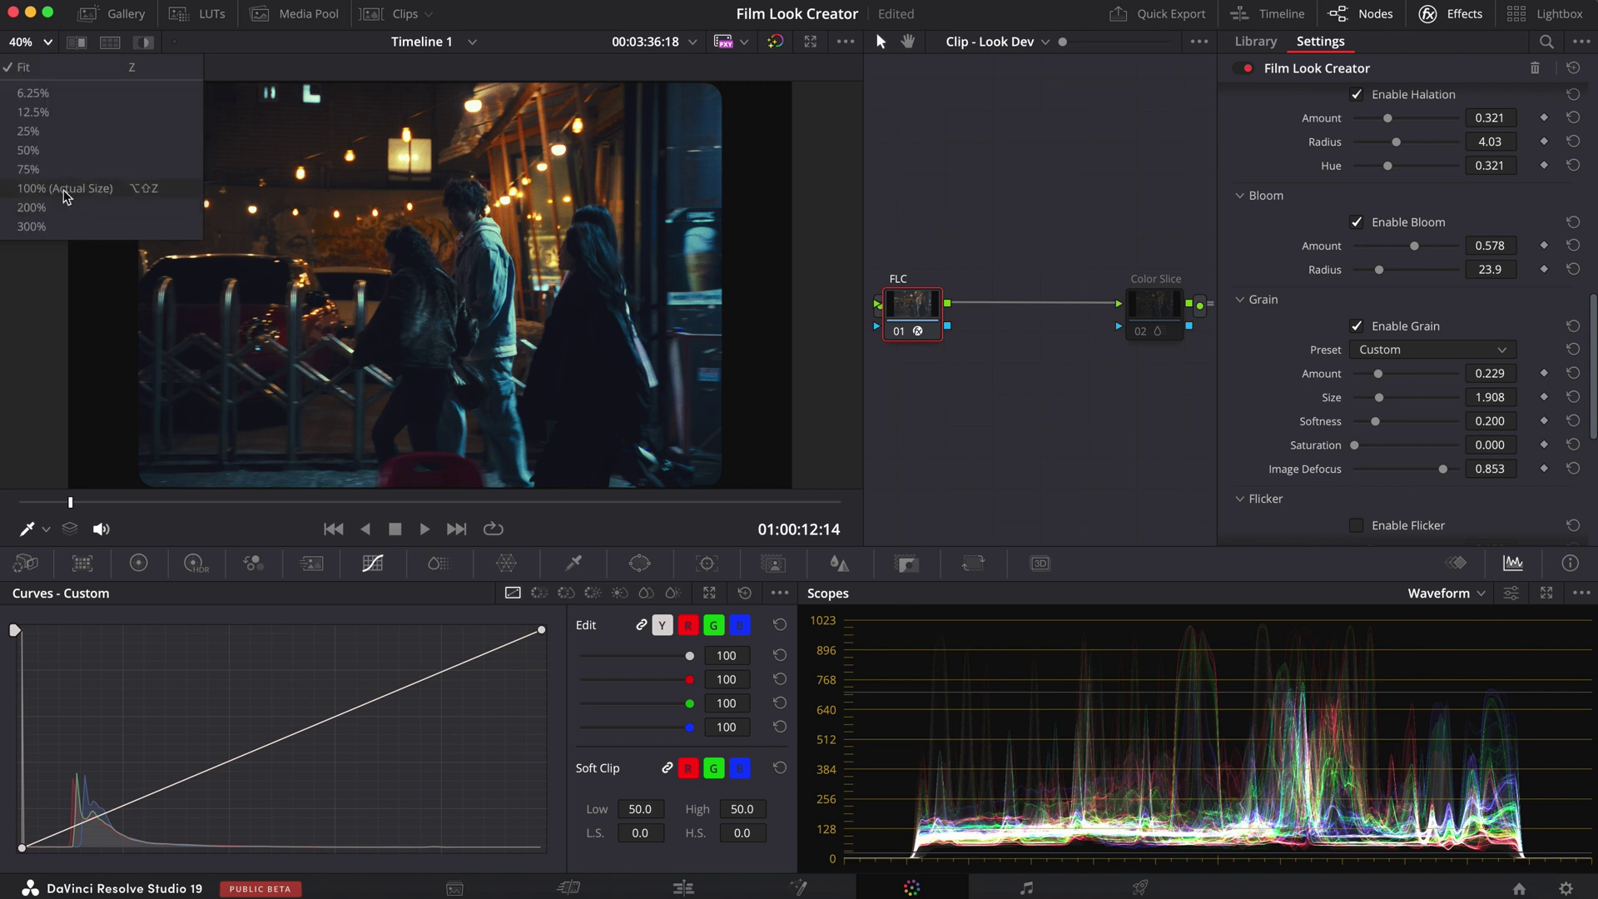
pyautogui.click(64, 189)
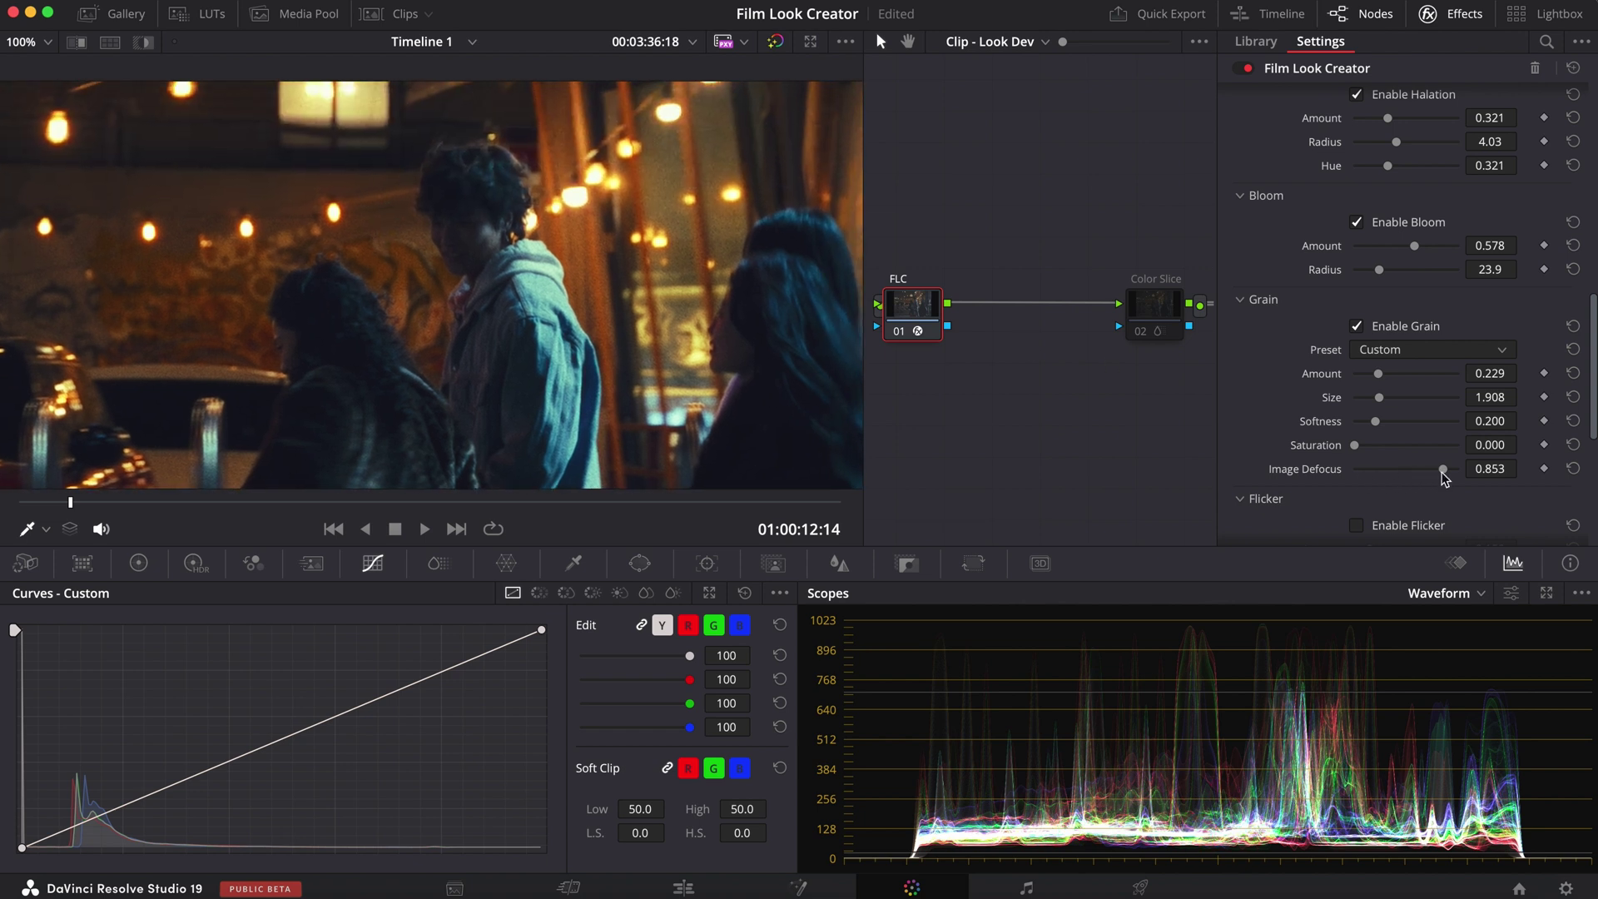
pyautogui.moveTo(1442, 471); pyautogui.dragTo(1330, 478)
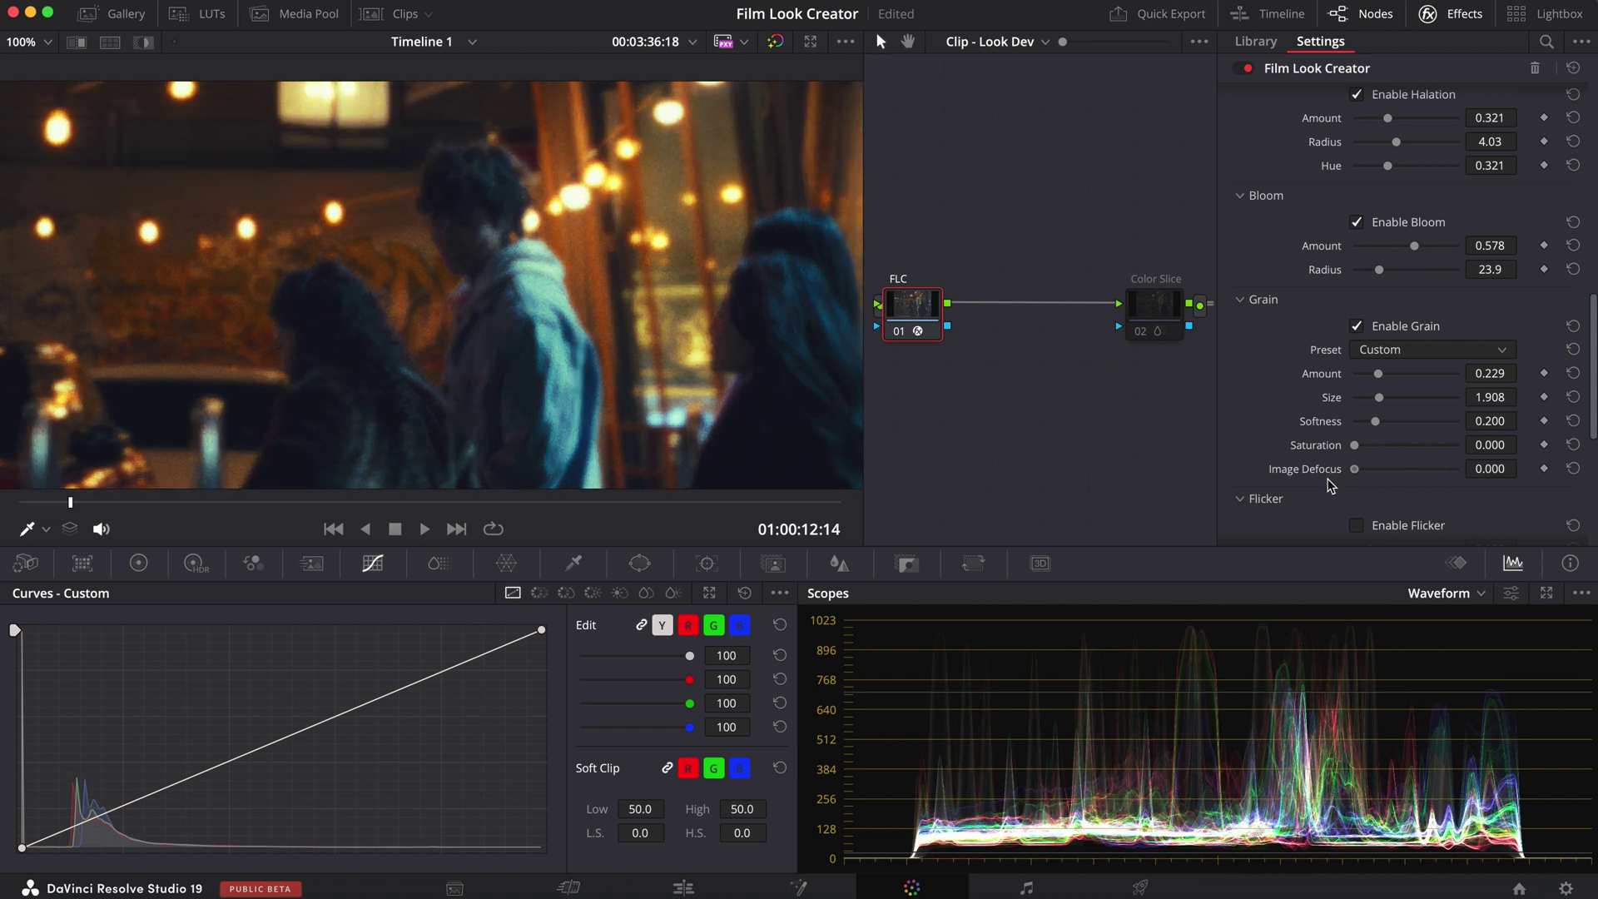
pyautogui.moveTo(1353, 479); pyautogui.dragTo(1441, 491)
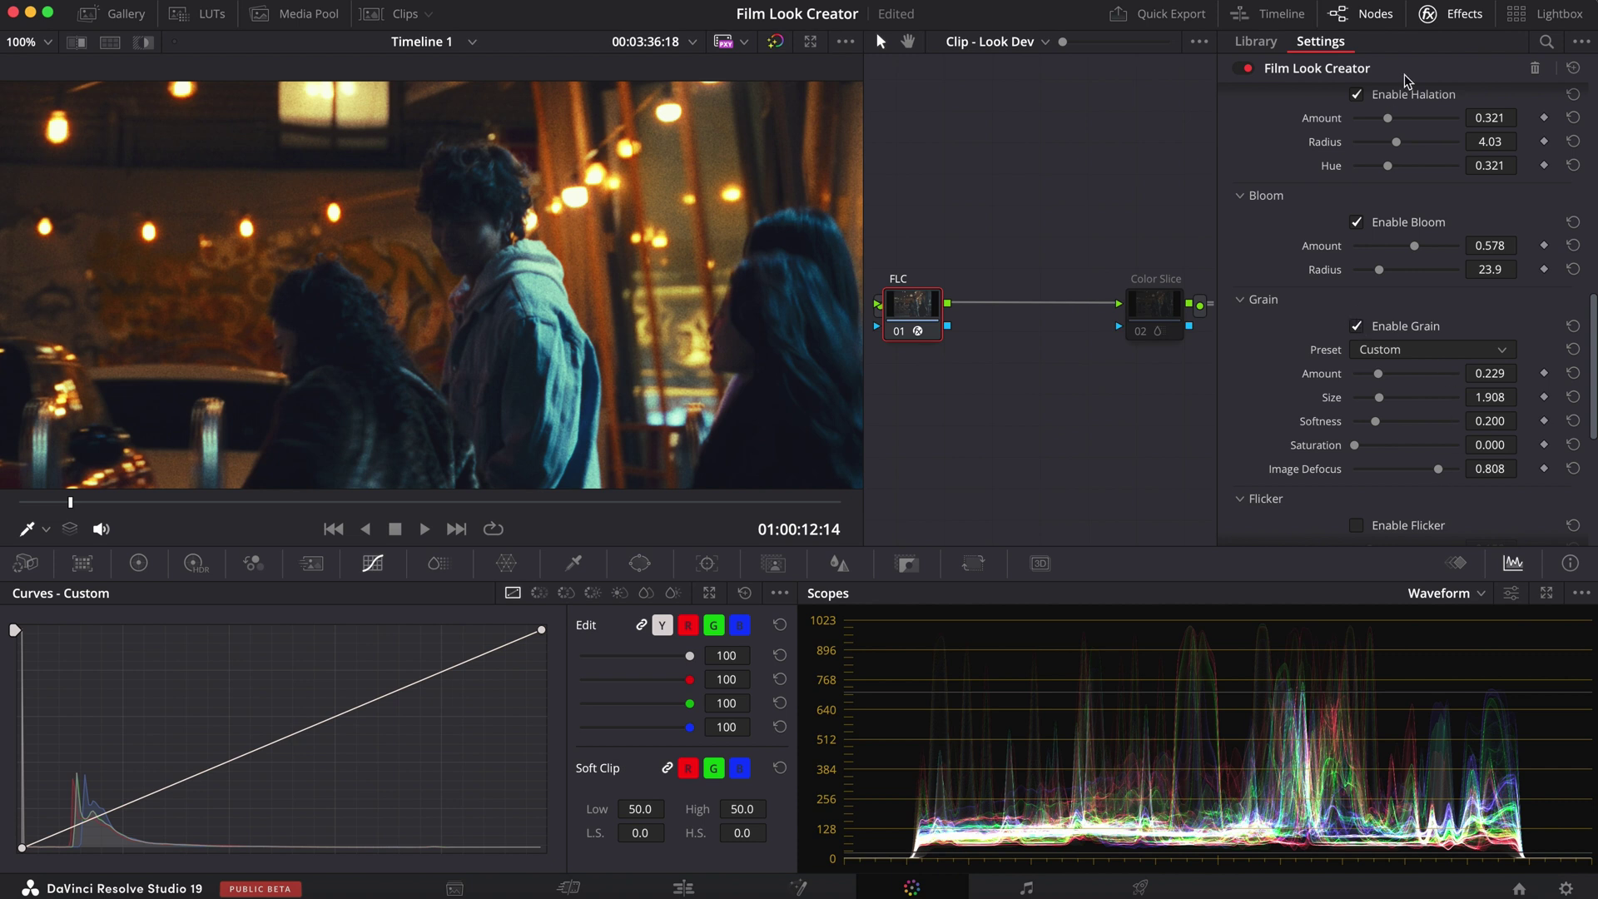
# - Zoom the viewer to 40% and try the 35mm Silent, 35mm Academy and VistaVision film gates
pyautogui.scroll(-5, 1298, 348)
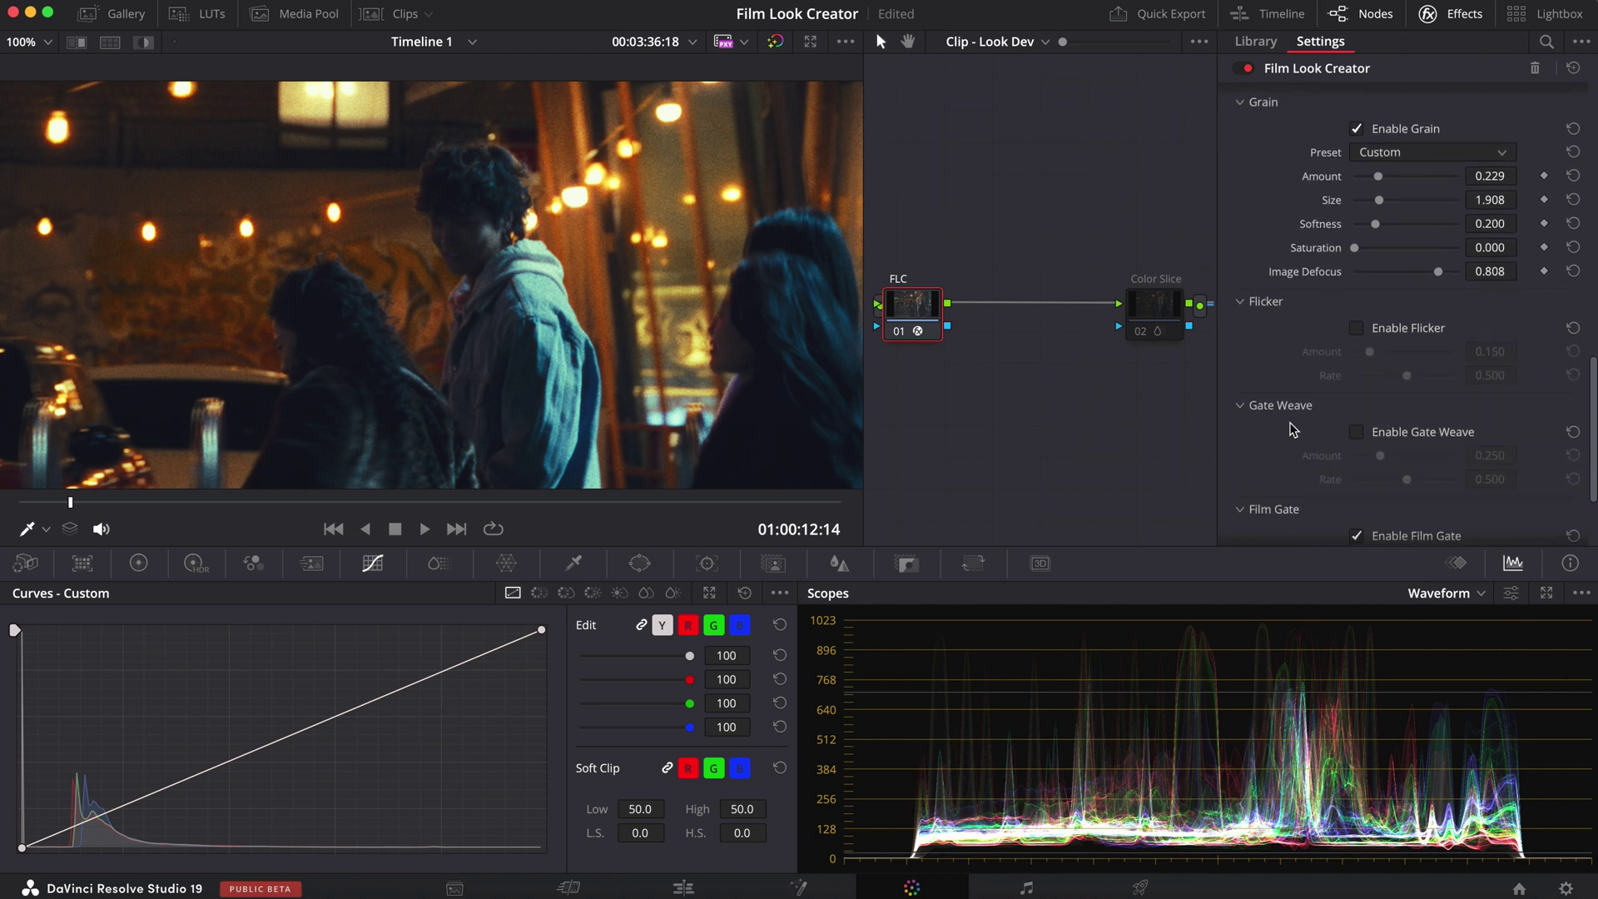
pyautogui.scroll(-3, 1316, 441)
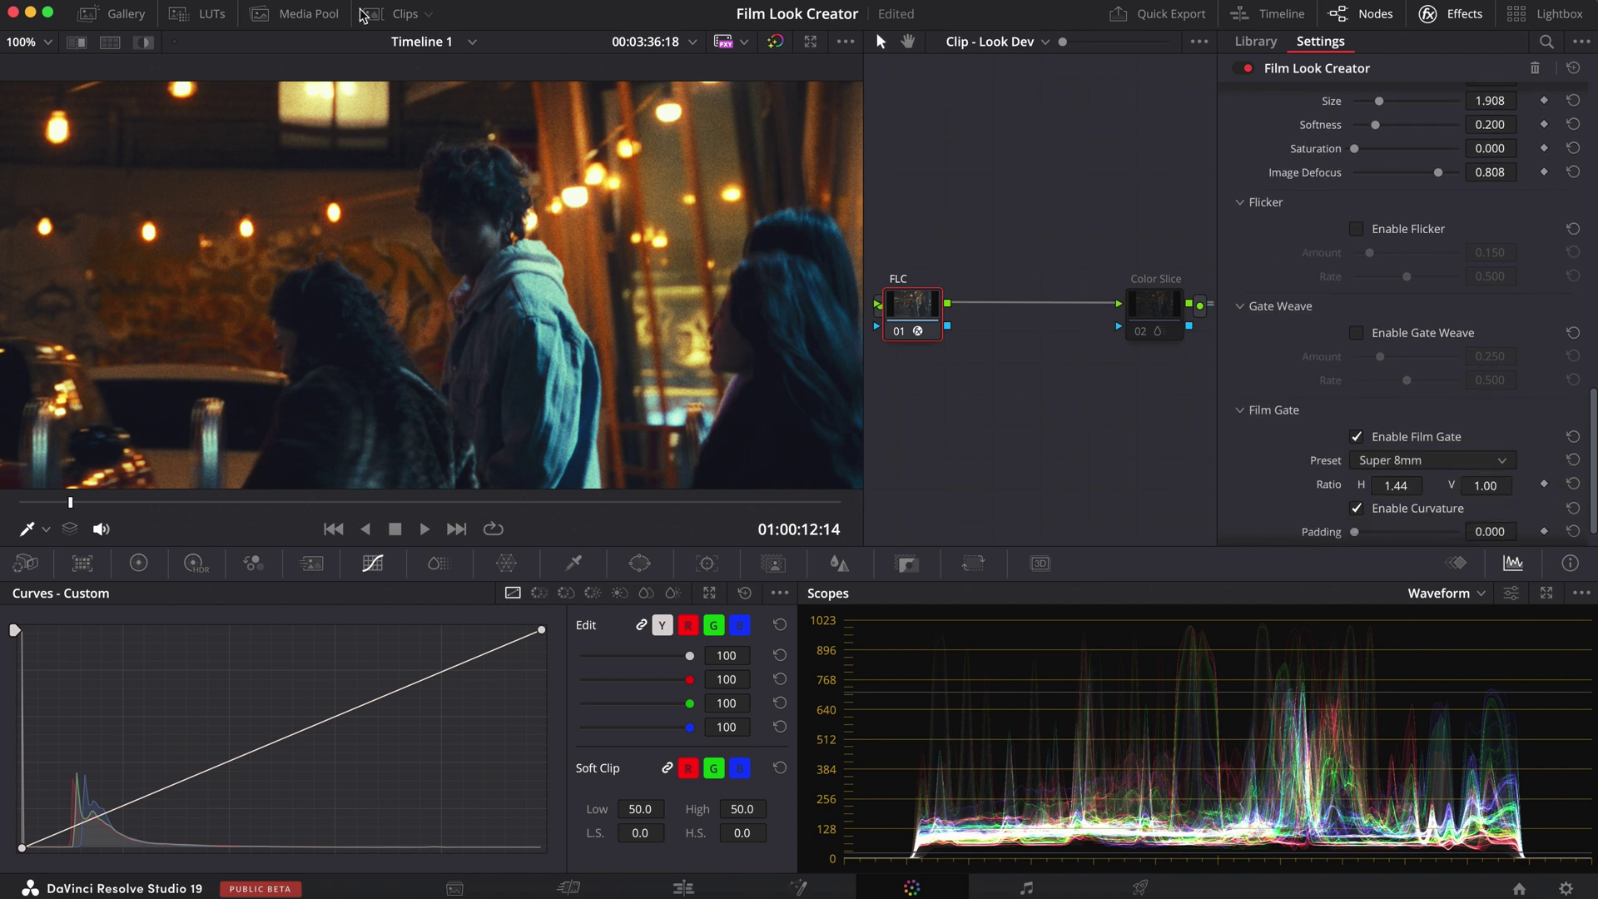
pyautogui.click(21, 41)
pyautogui.click(32, 76)
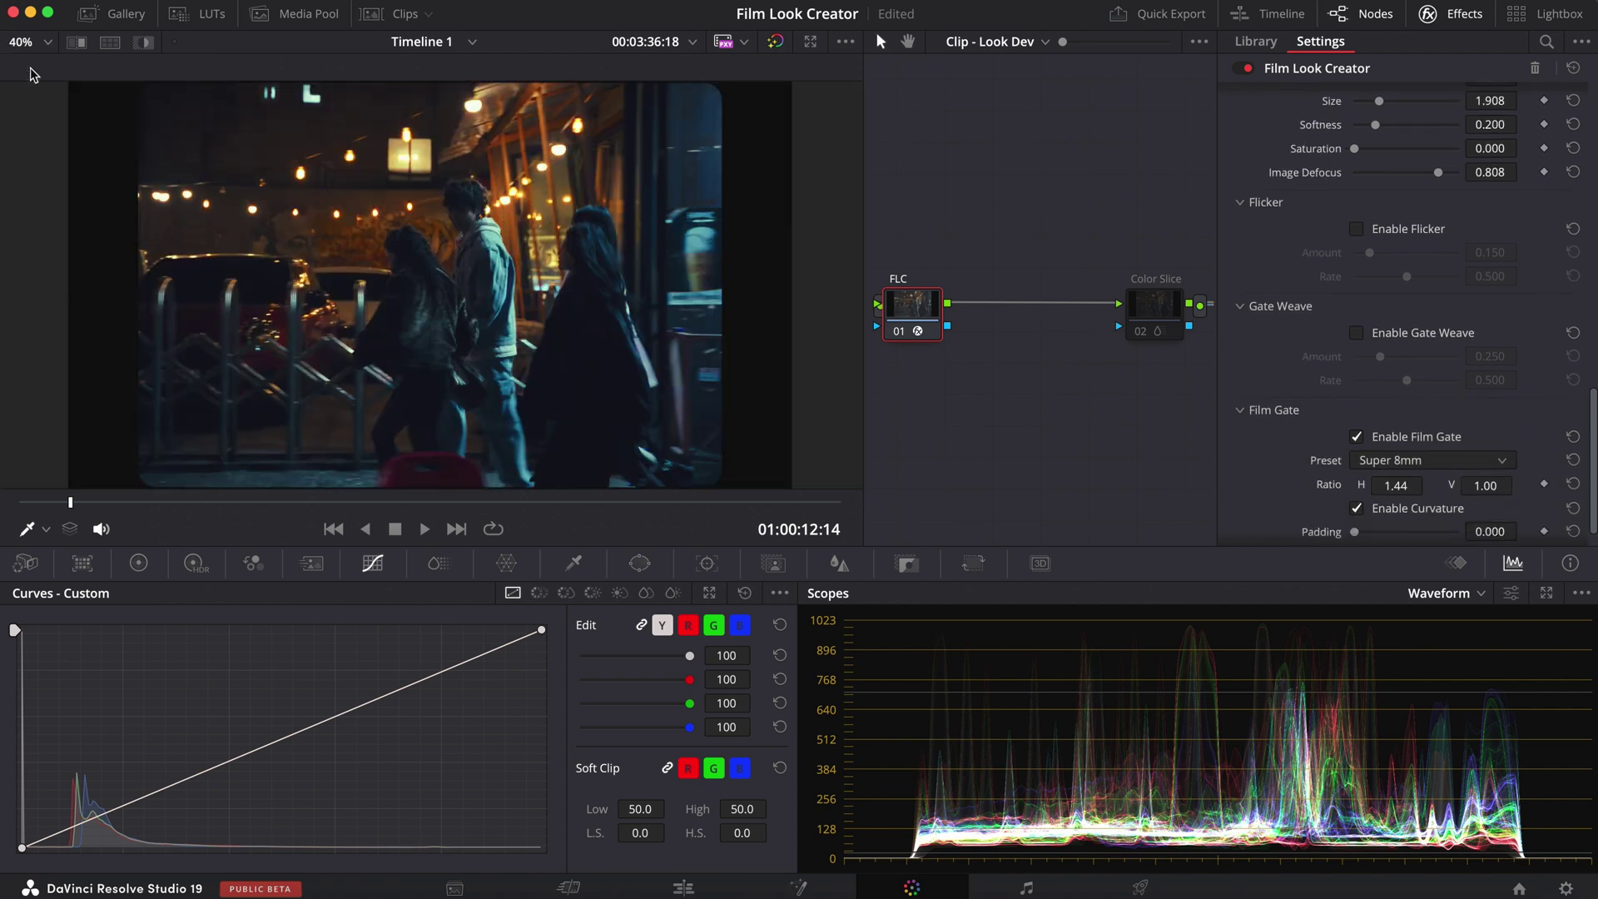
pyautogui.scroll(-1, 1224, 473)
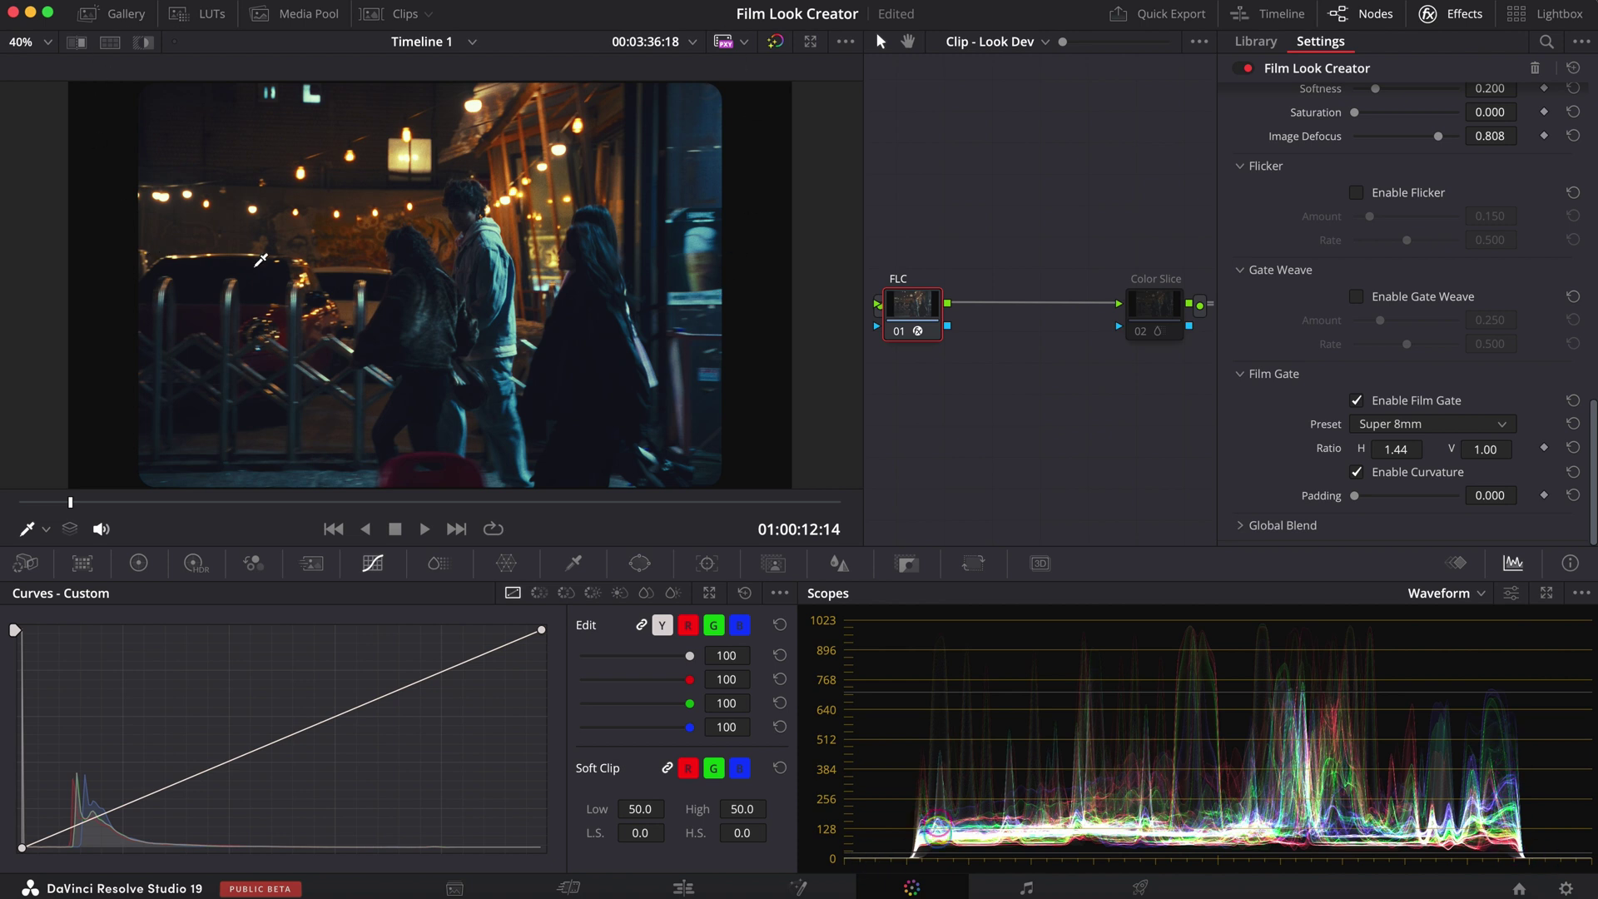
pyautogui.click(1375, 426)
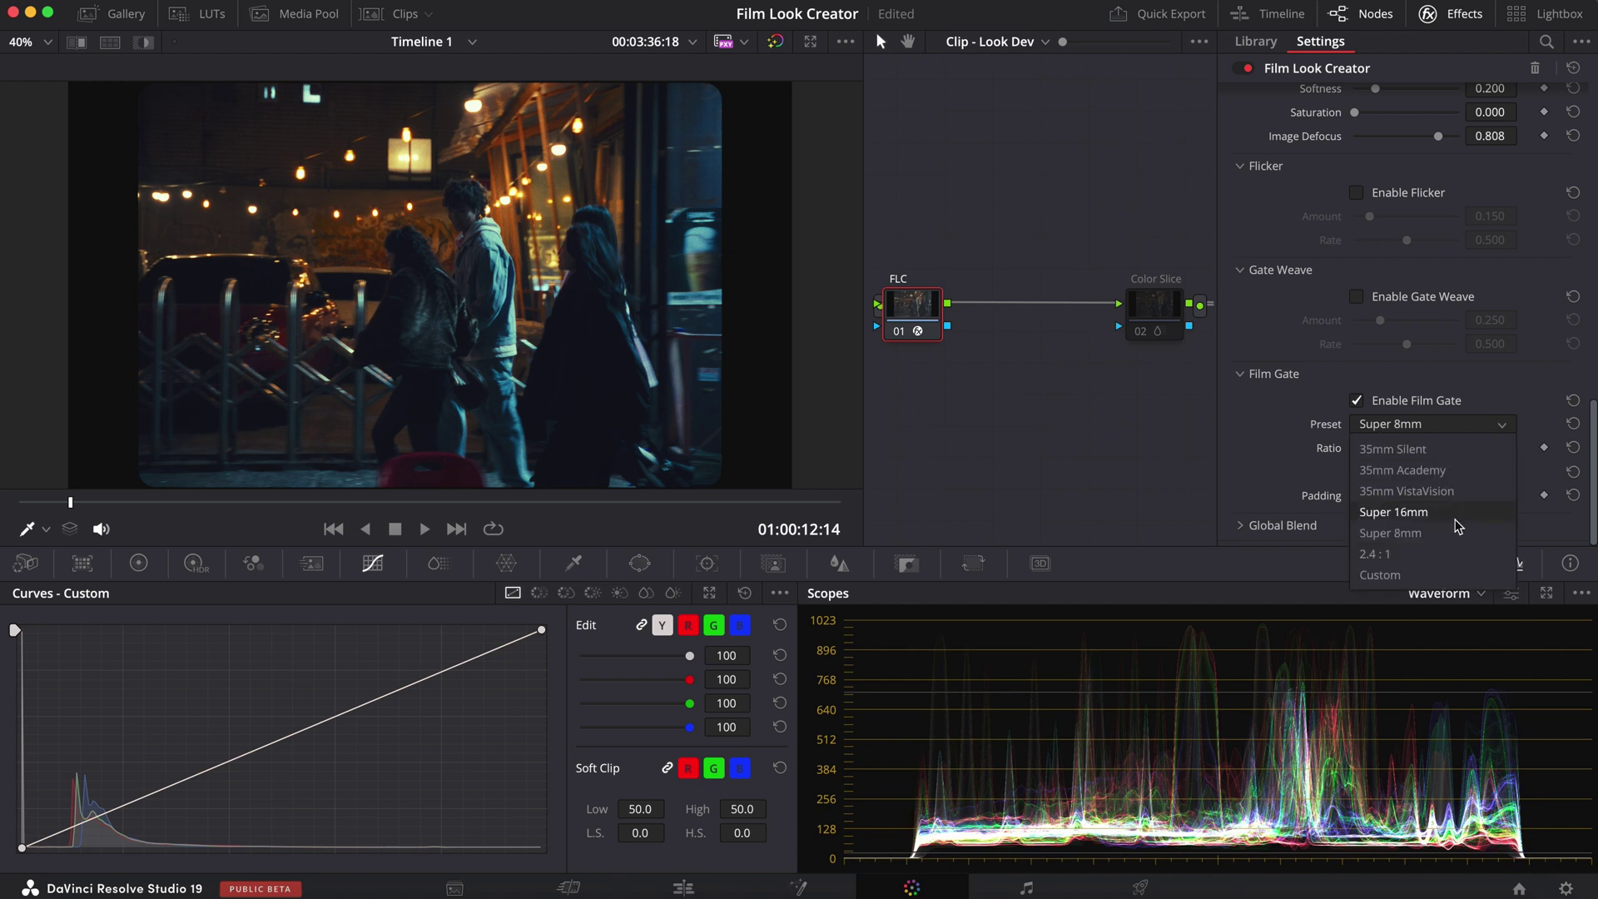
pyautogui.click(1440, 453)
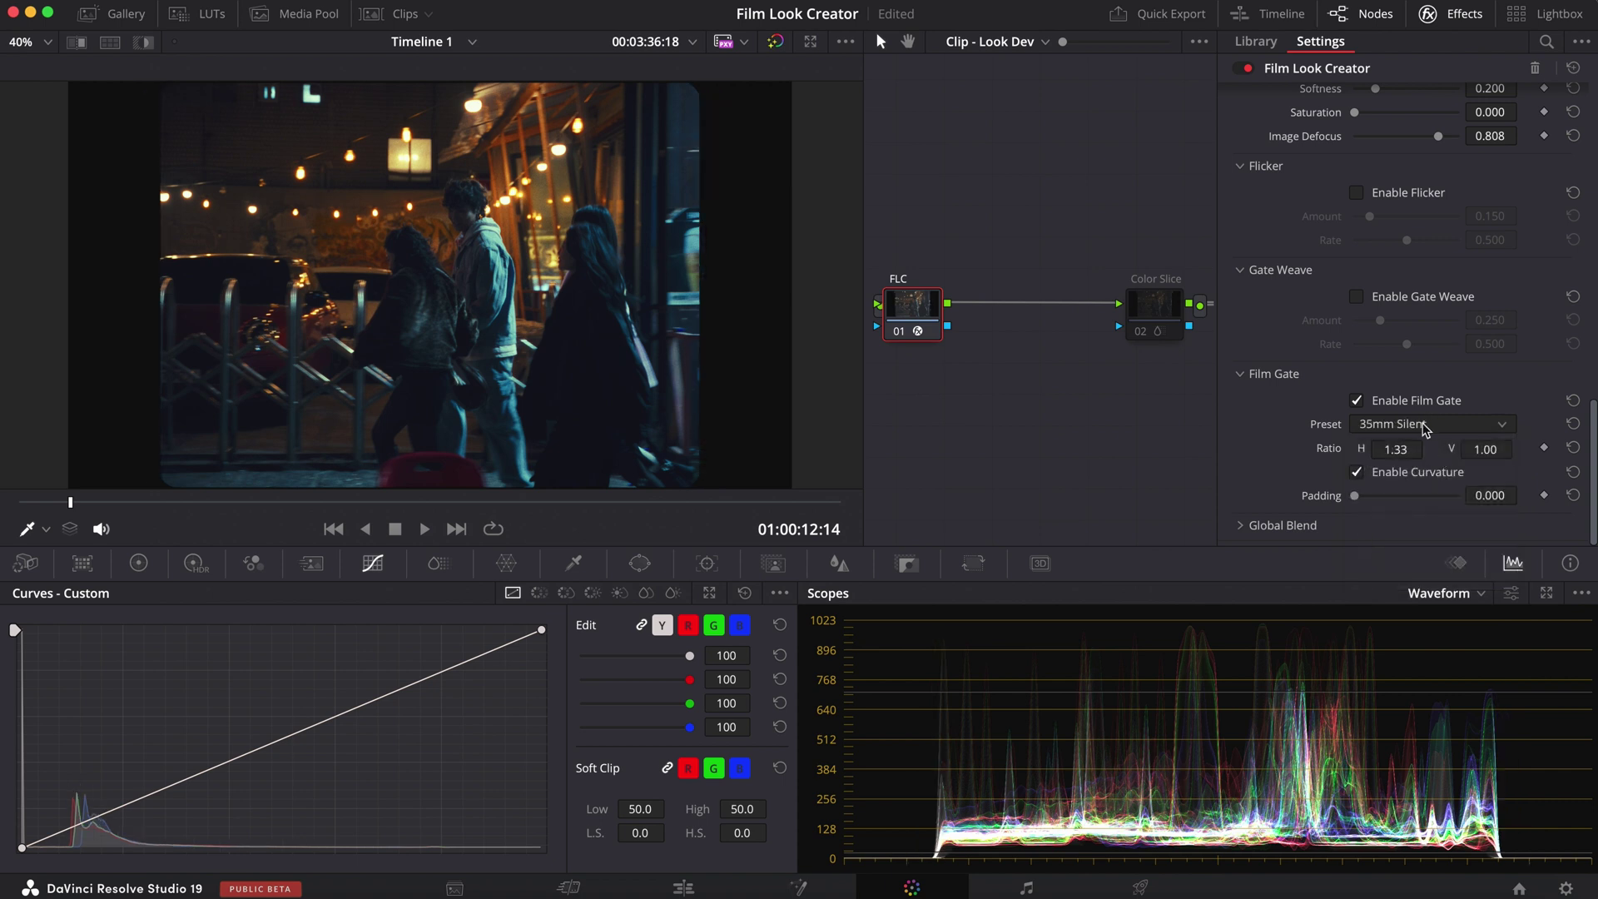
pyautogui.click(1428, 424)
pyautogui.click(1446, 471)
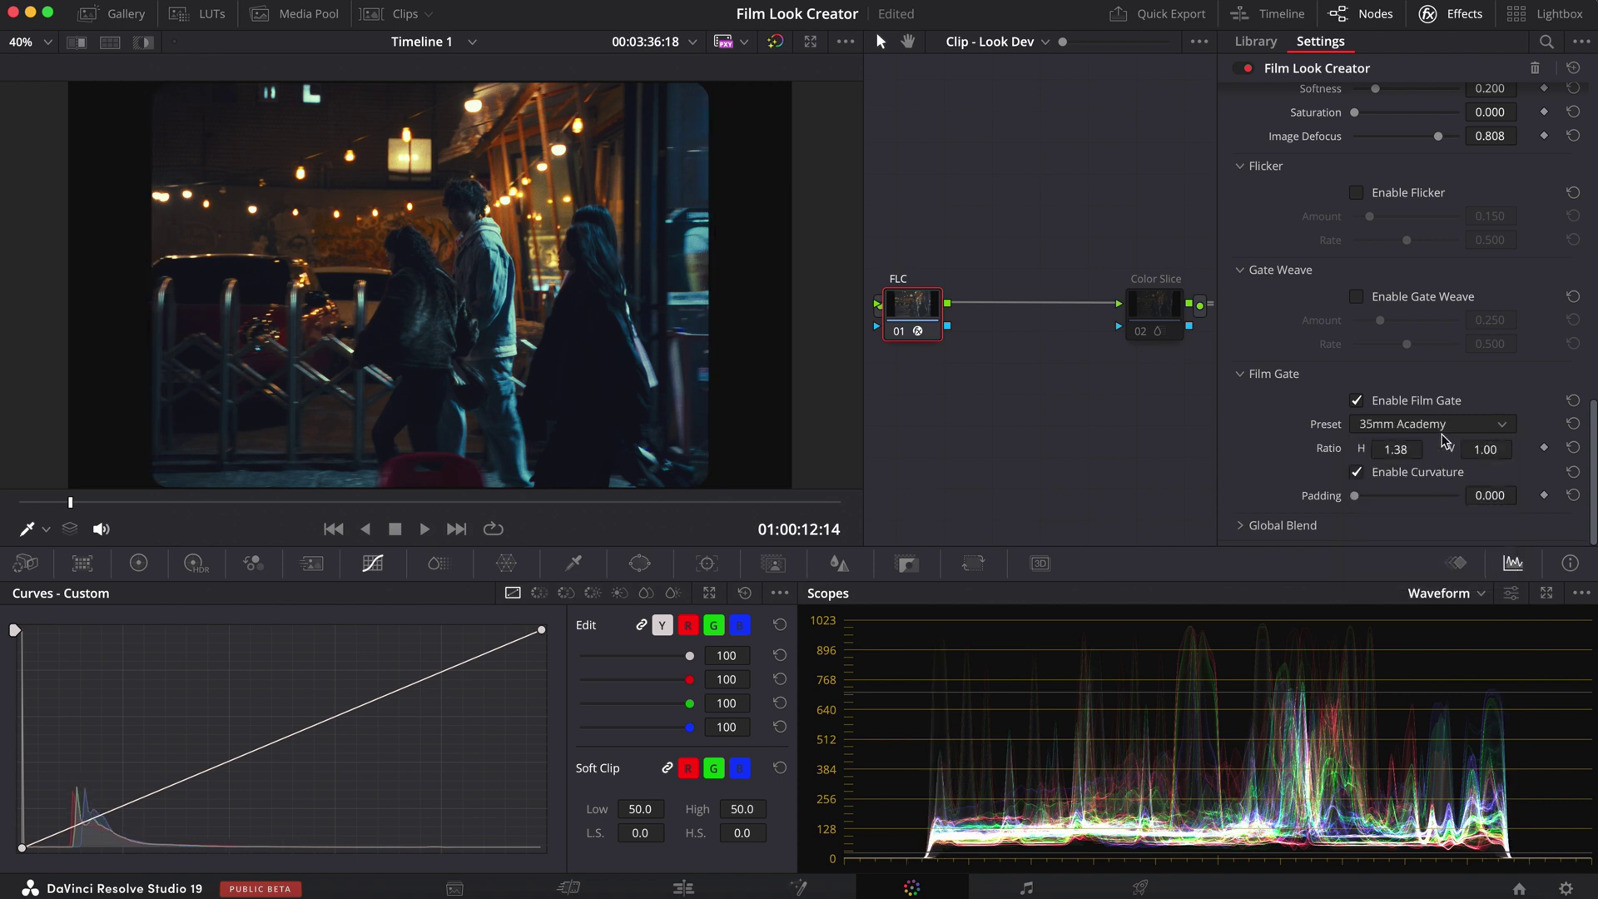
pyautogui.click(1445, 427)
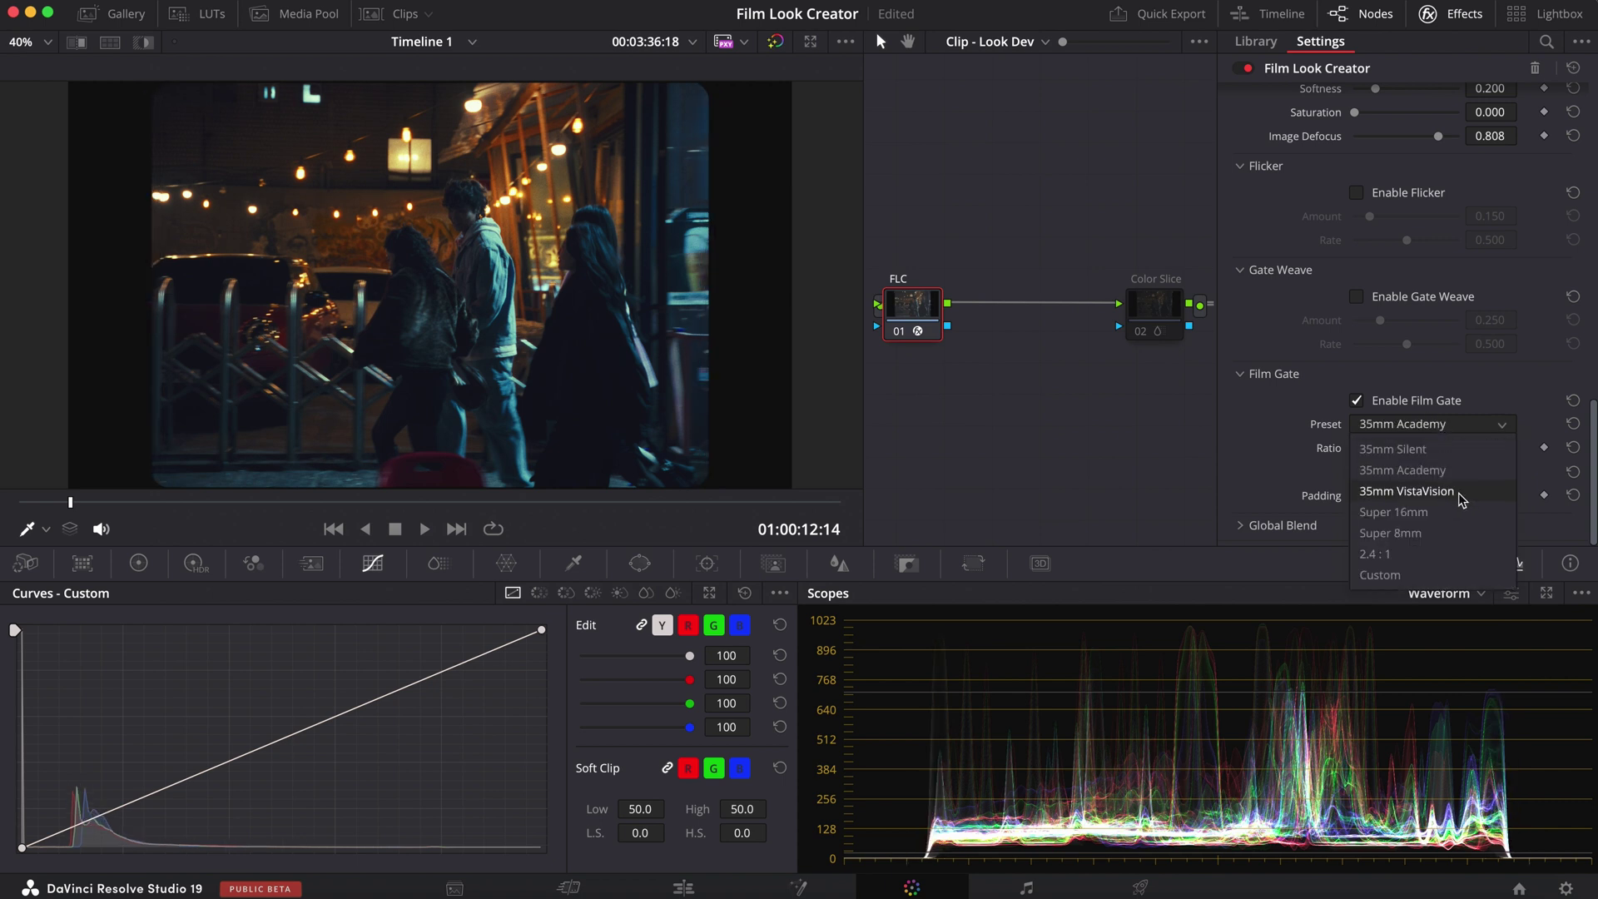
pyautogui.click(1445, 492)
# - Try the Super 16mm and 2.4:1 letterbox gates, then return to Super 8mm
pyautogui.click(1419, 425)
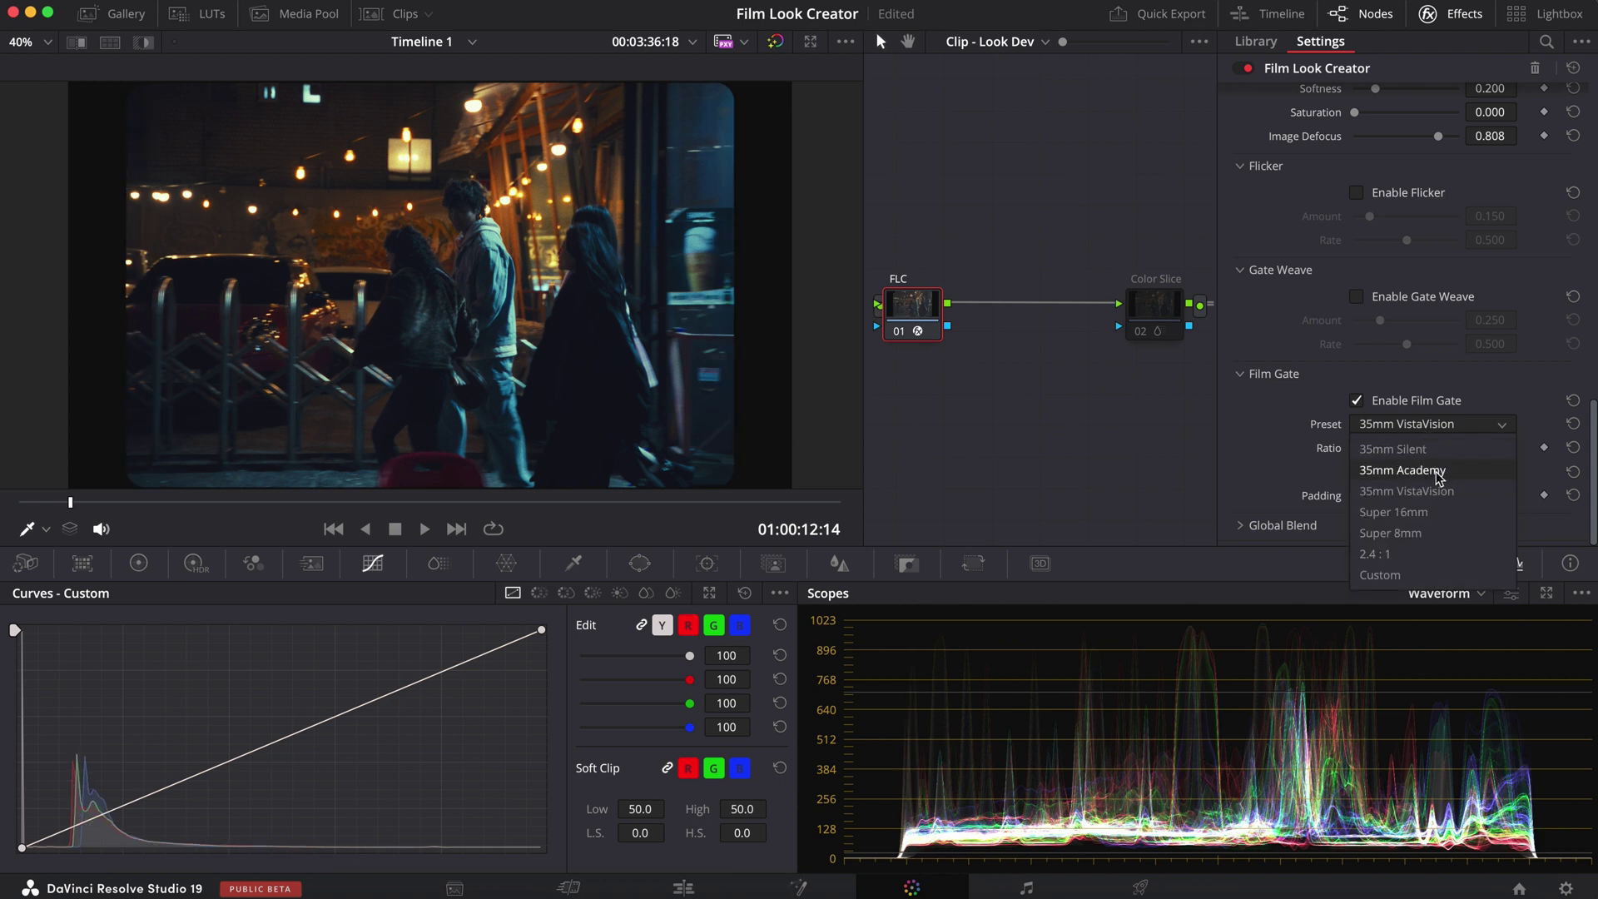
pyautogui.click(1438, 509)
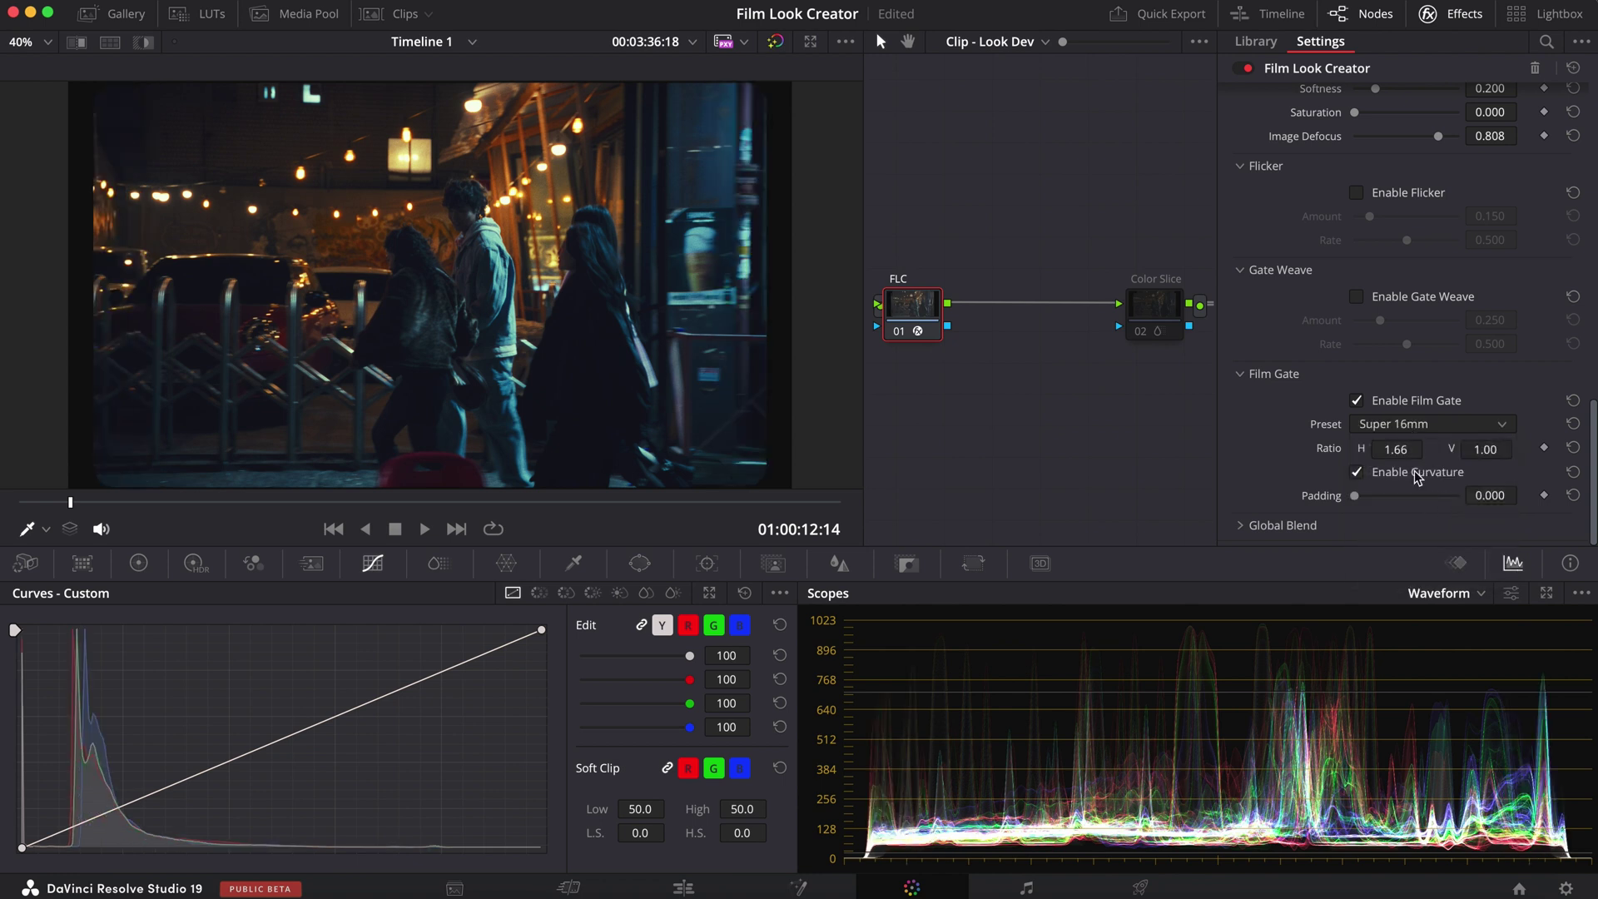
pyautogui.click(1412, 425)
pyautogui.click(1422, 554)
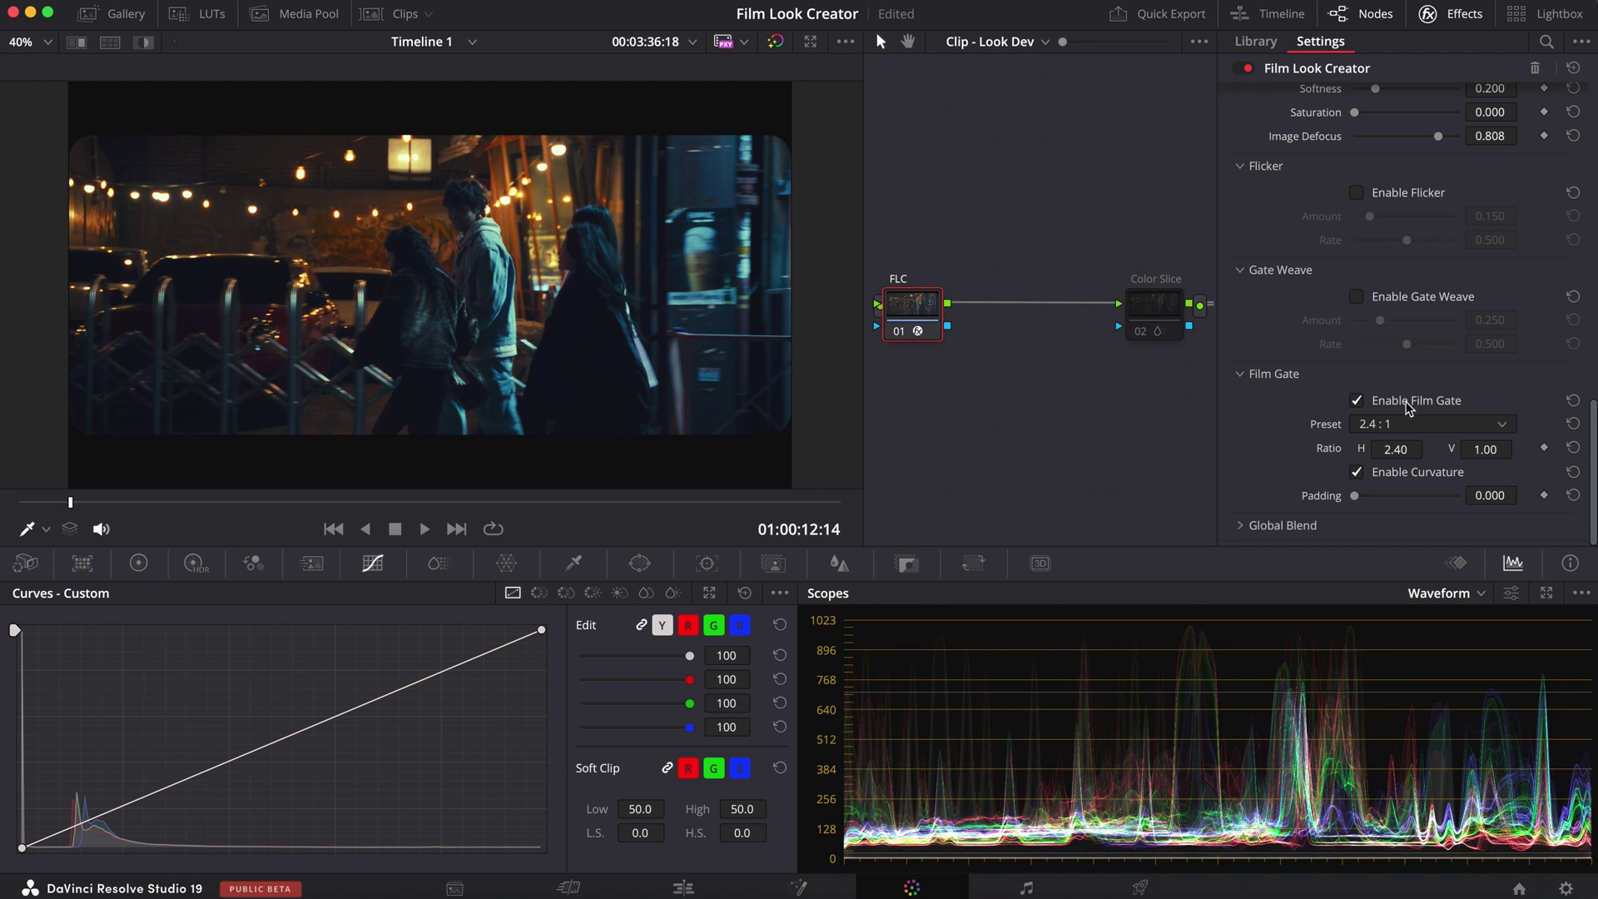
pyautogui.click(1379, 426)
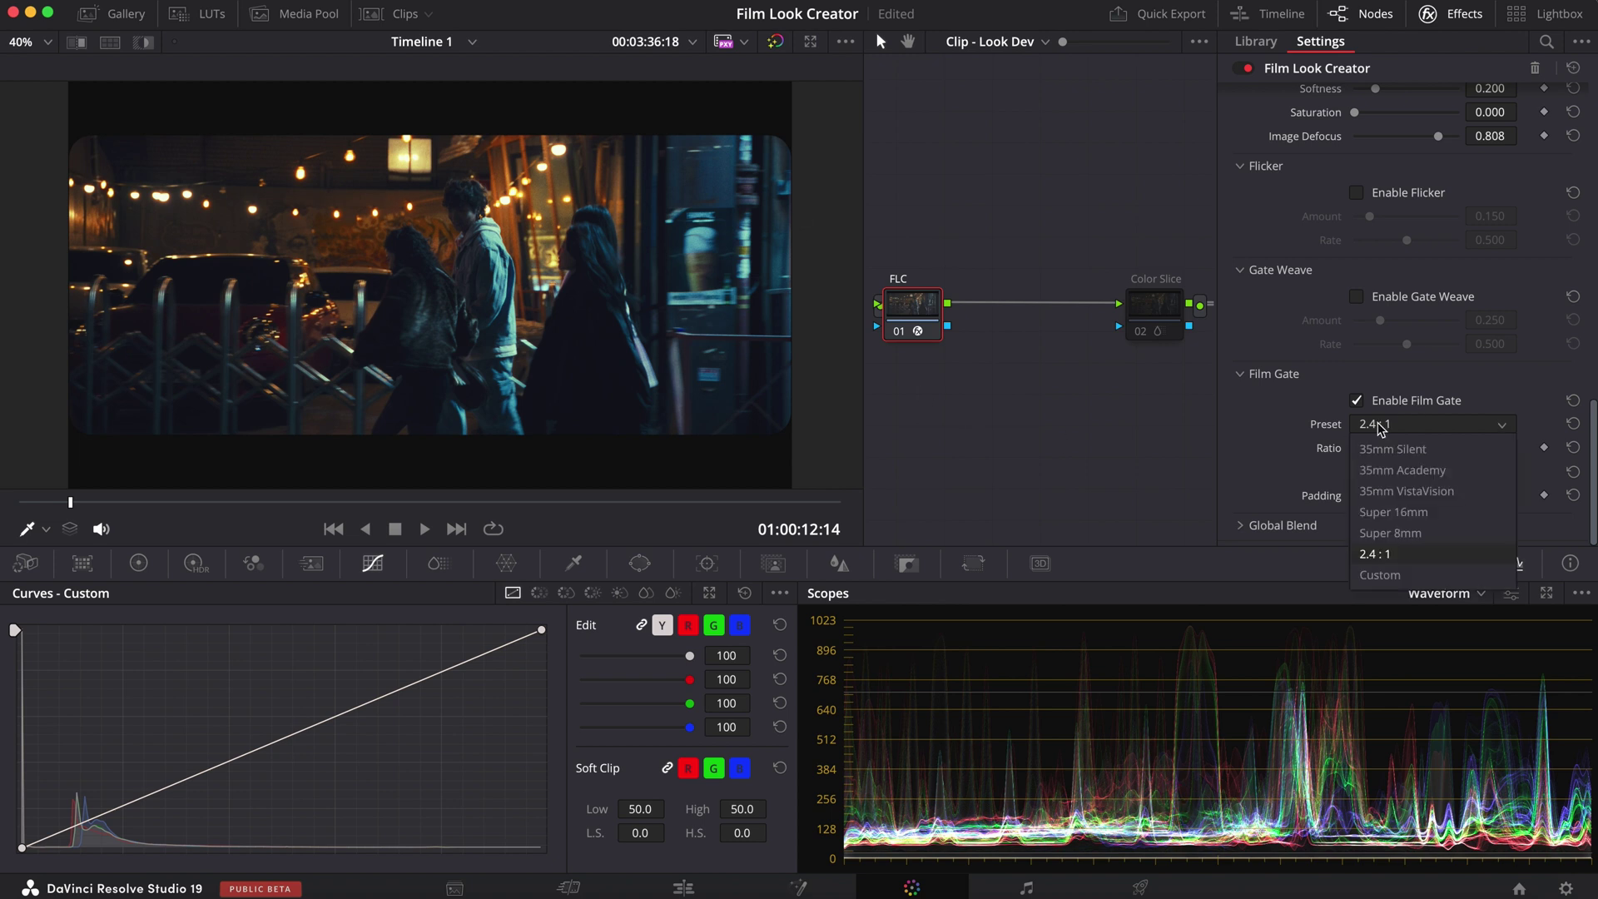
pyautogui.click(1414, 533)
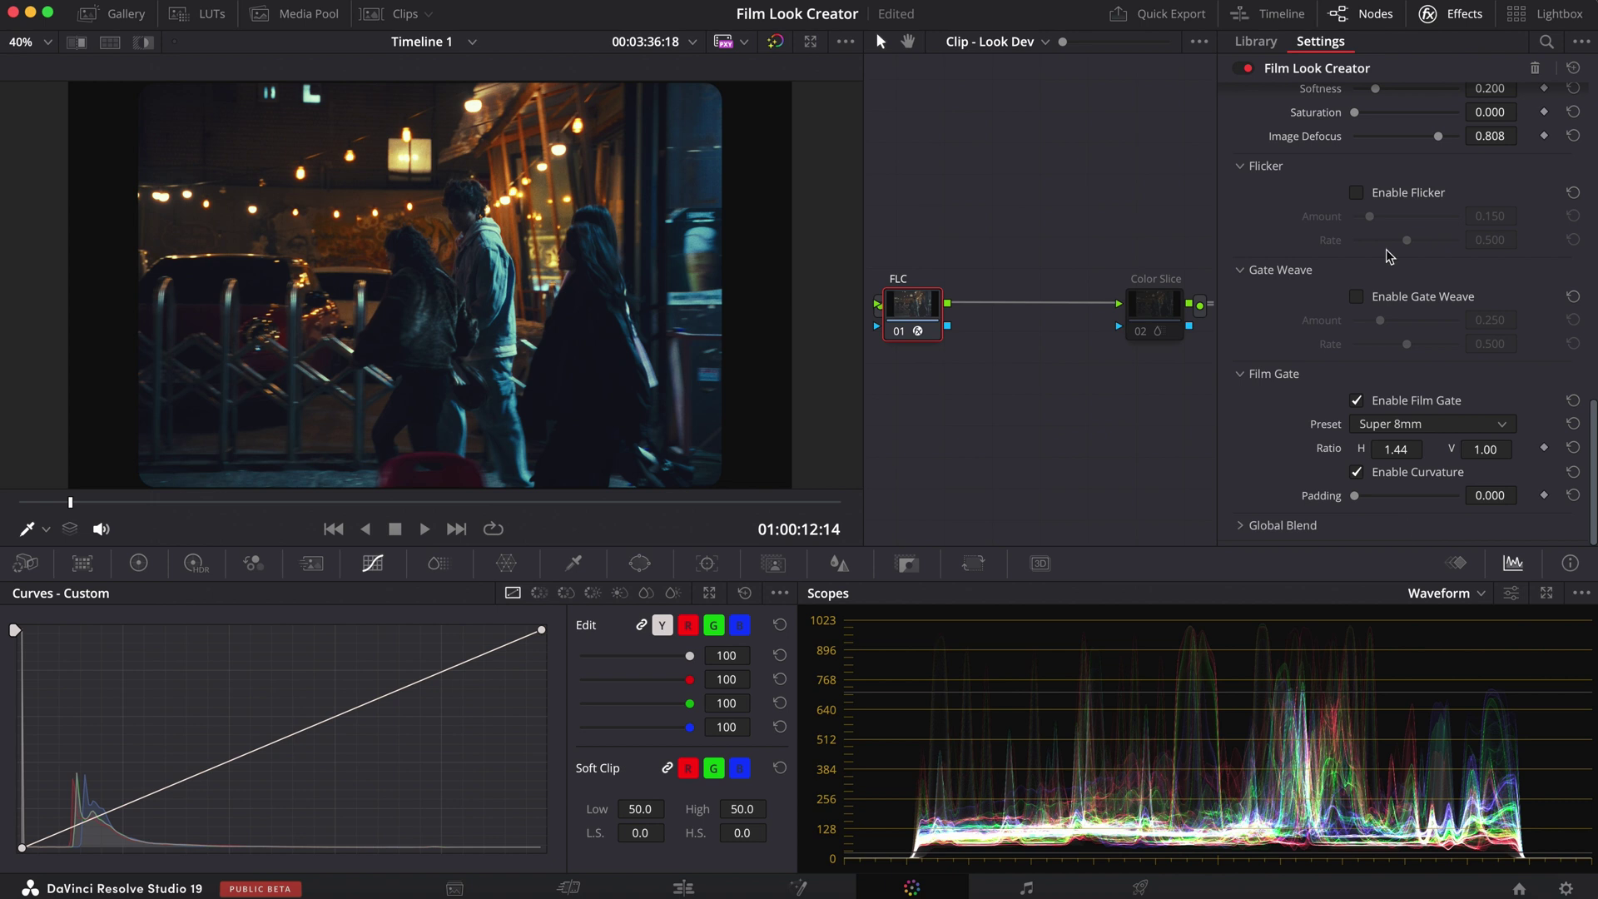
# - Save the project with Cmd+S
pyautogui.scroll(15, 1385, 248)
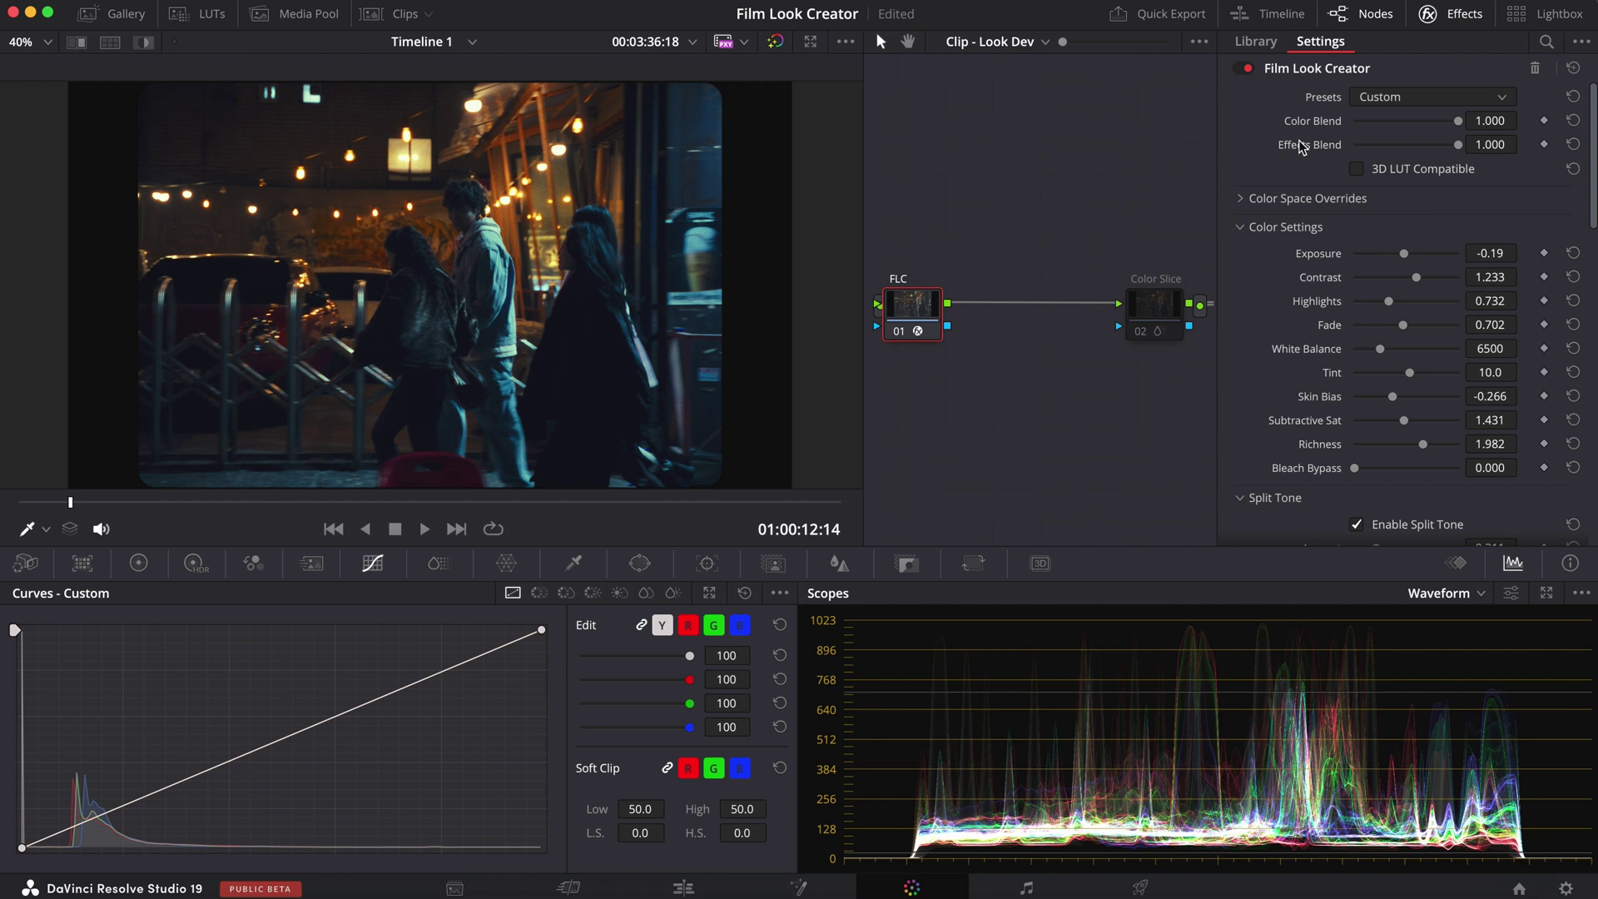
pyautogui.press('super+s')
pyautogui.scroll(-5, 1373, 449)
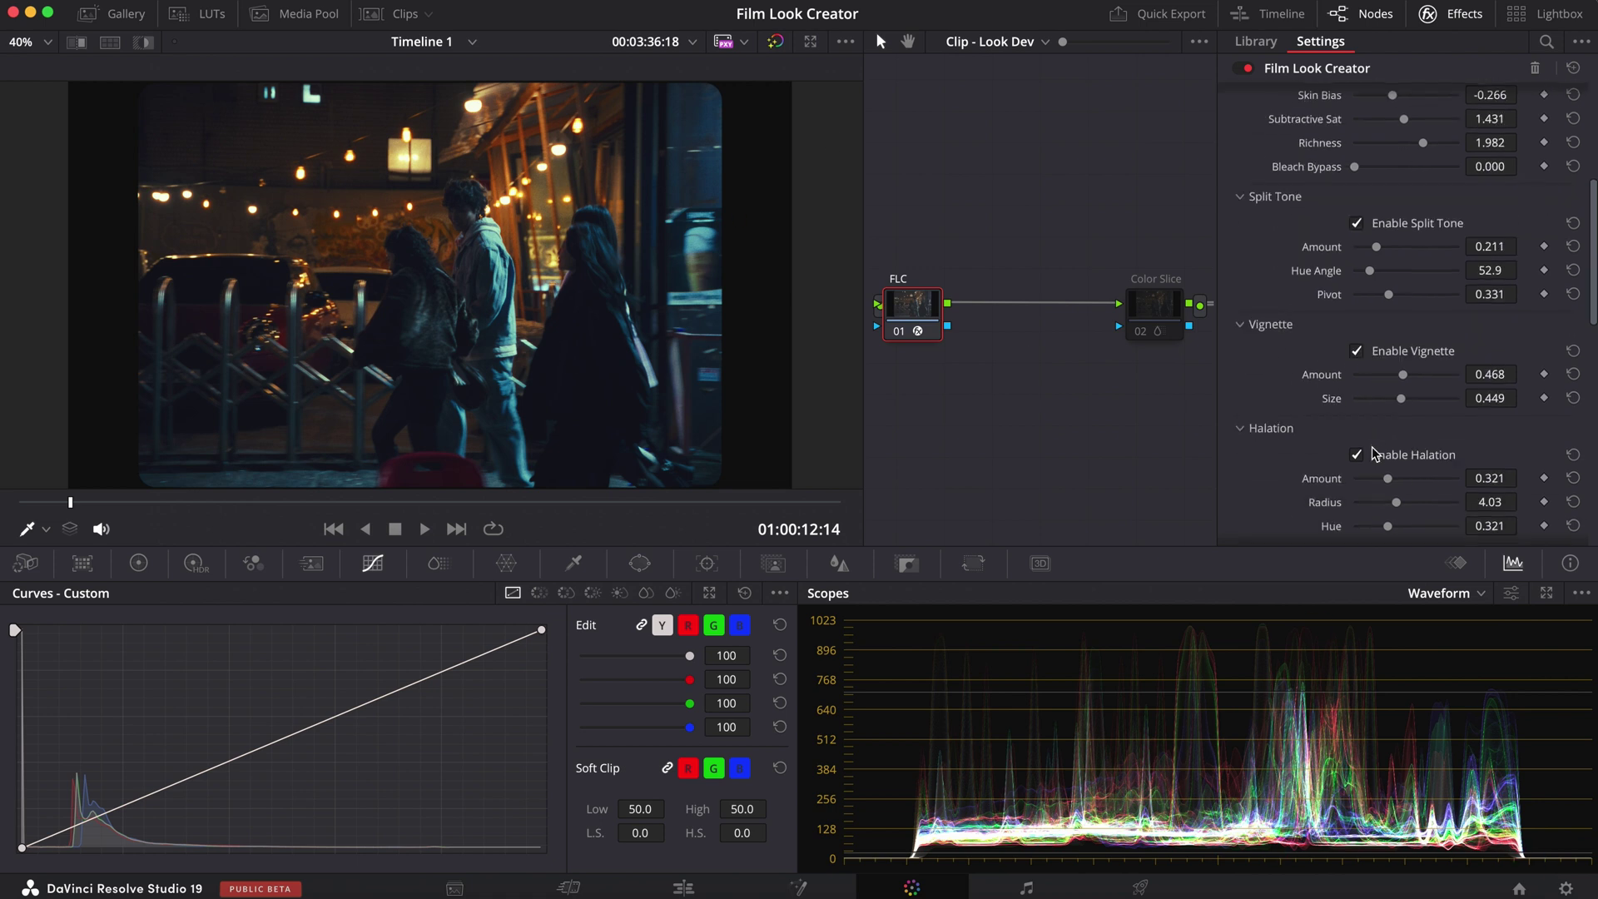
# - Show the primary colour wheels, then switch the palette to the Color Slice controls
pyautogui.scroll(1, 1372, 446)
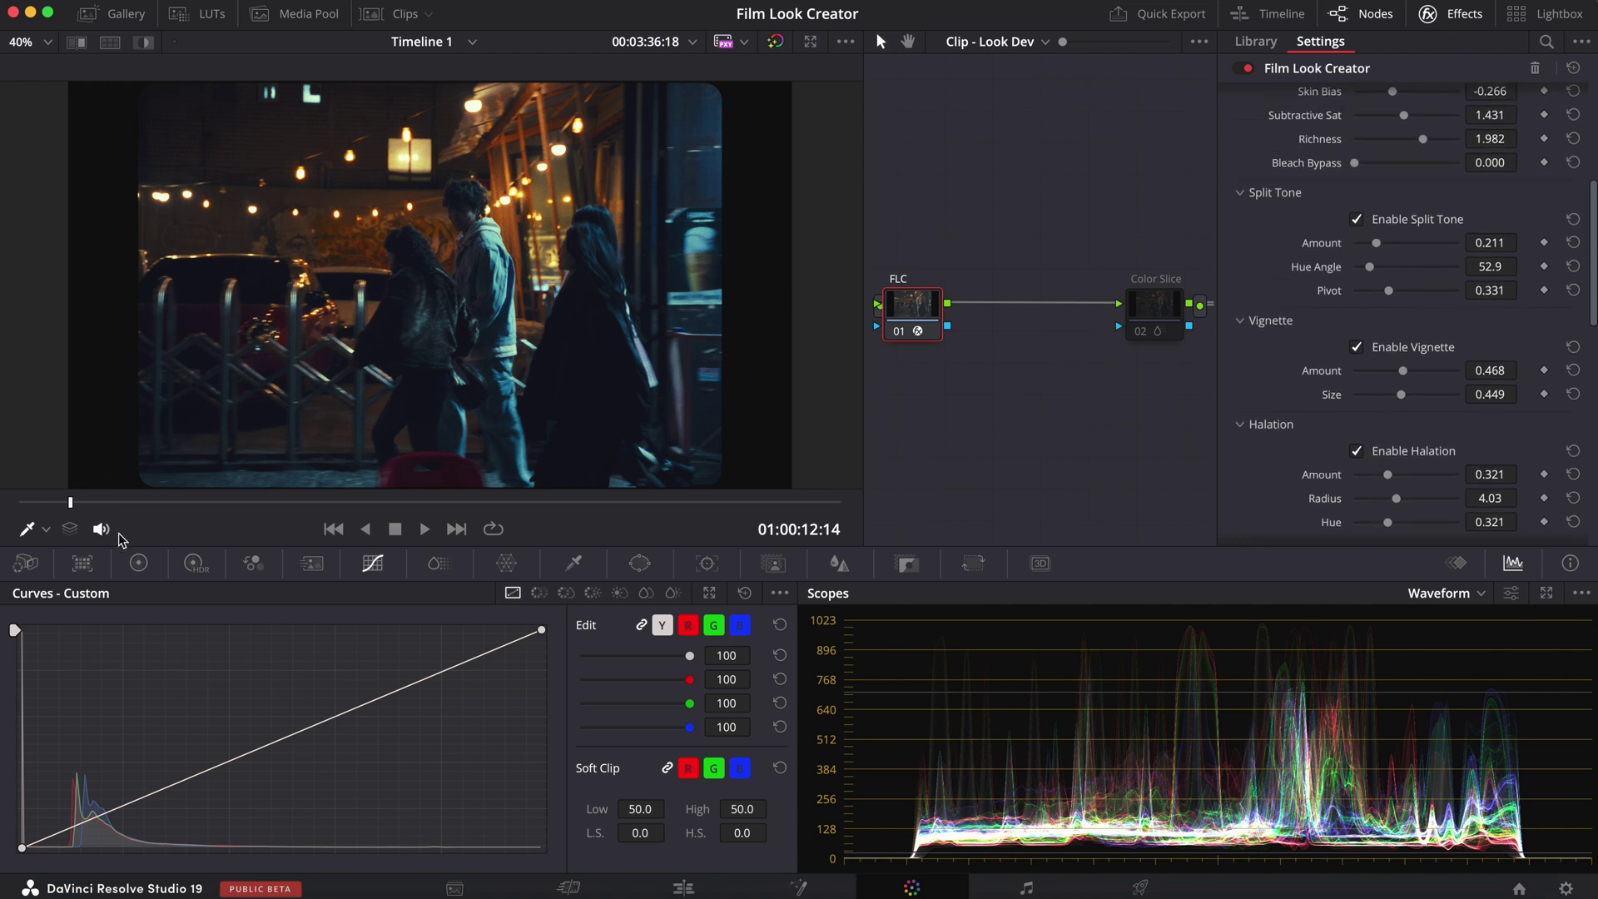
pyautogui.click(139, 562)
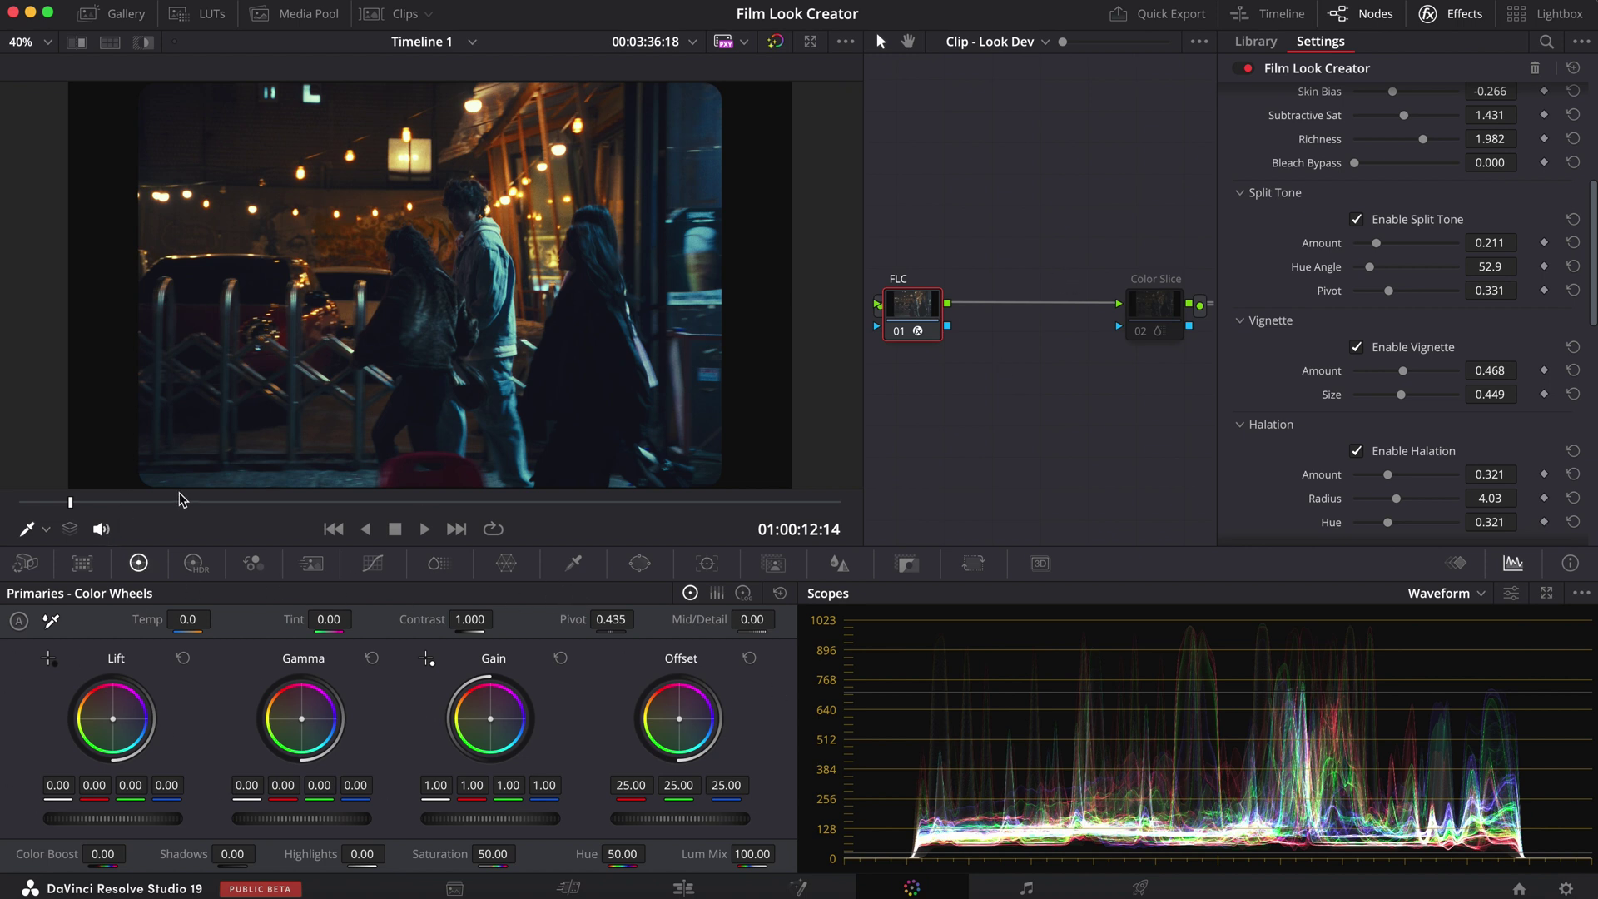
pyautogui.click(421, 566)
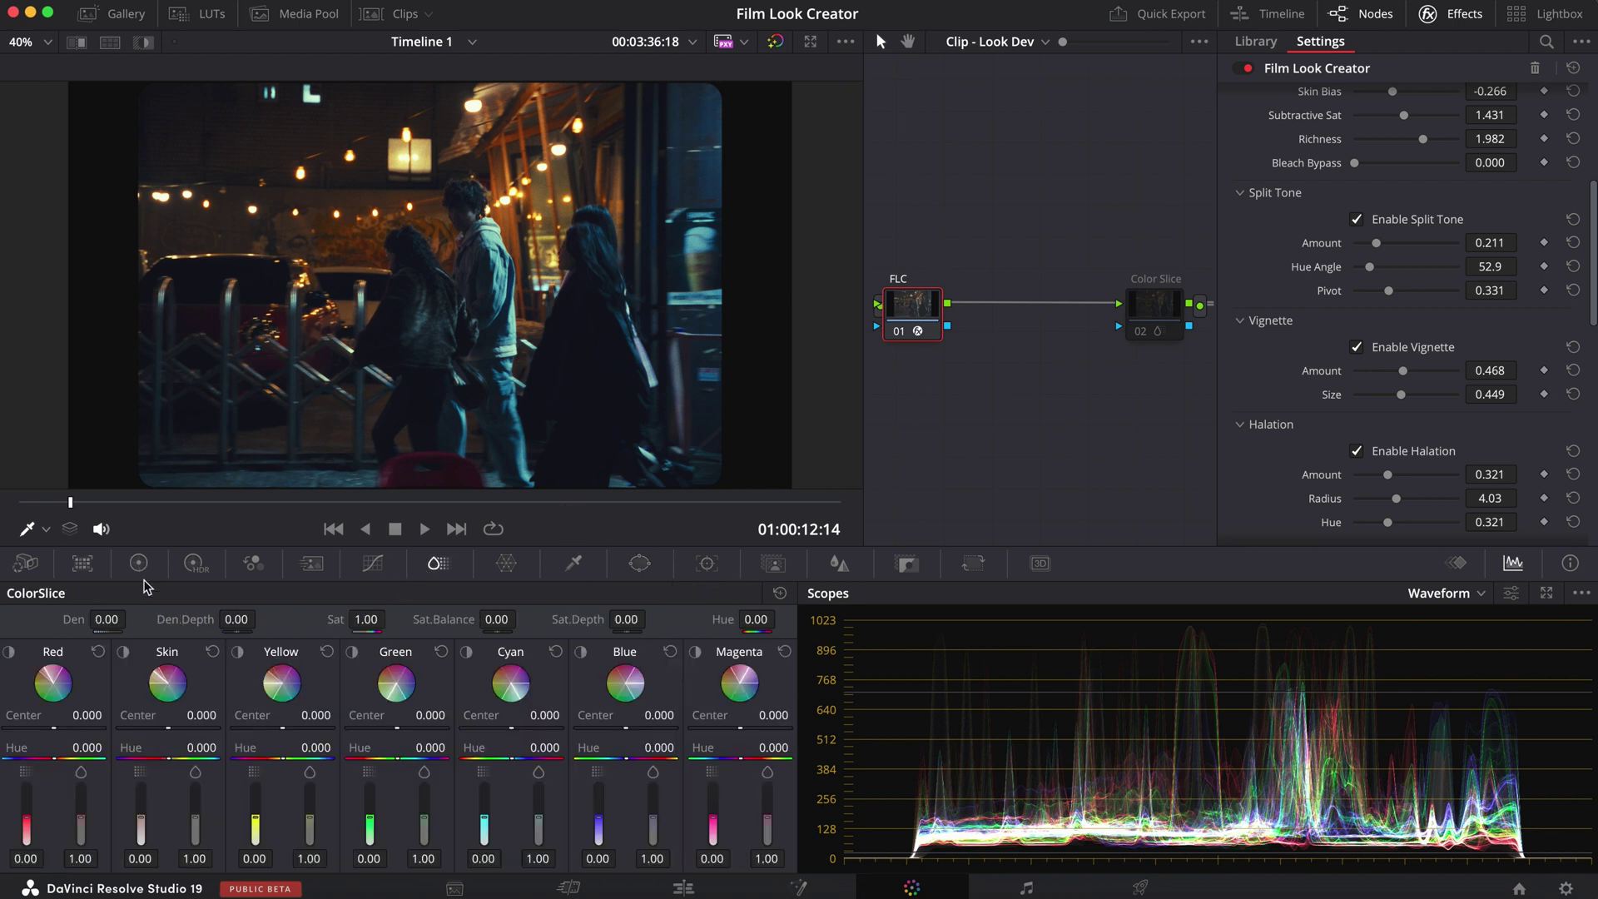
# - Hide the Film Look Creator settings to reveal the full node tree, including ODT, and select Color Slice node 02
pyautogui.click(139, 564)
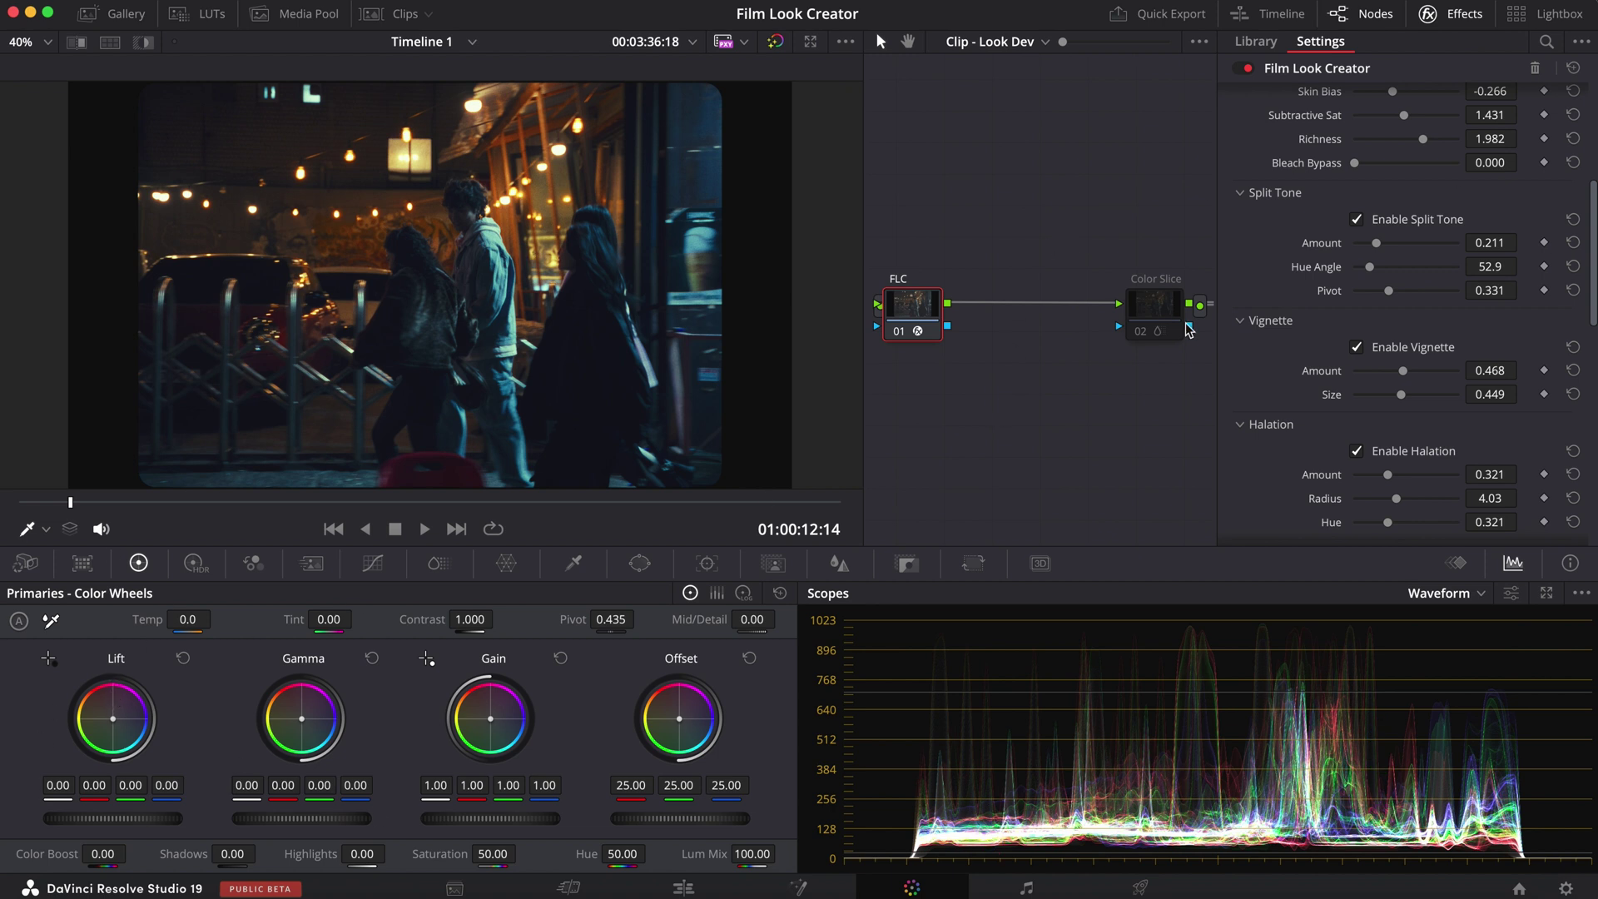
pyautogui.scroll(5, 1302, 194)
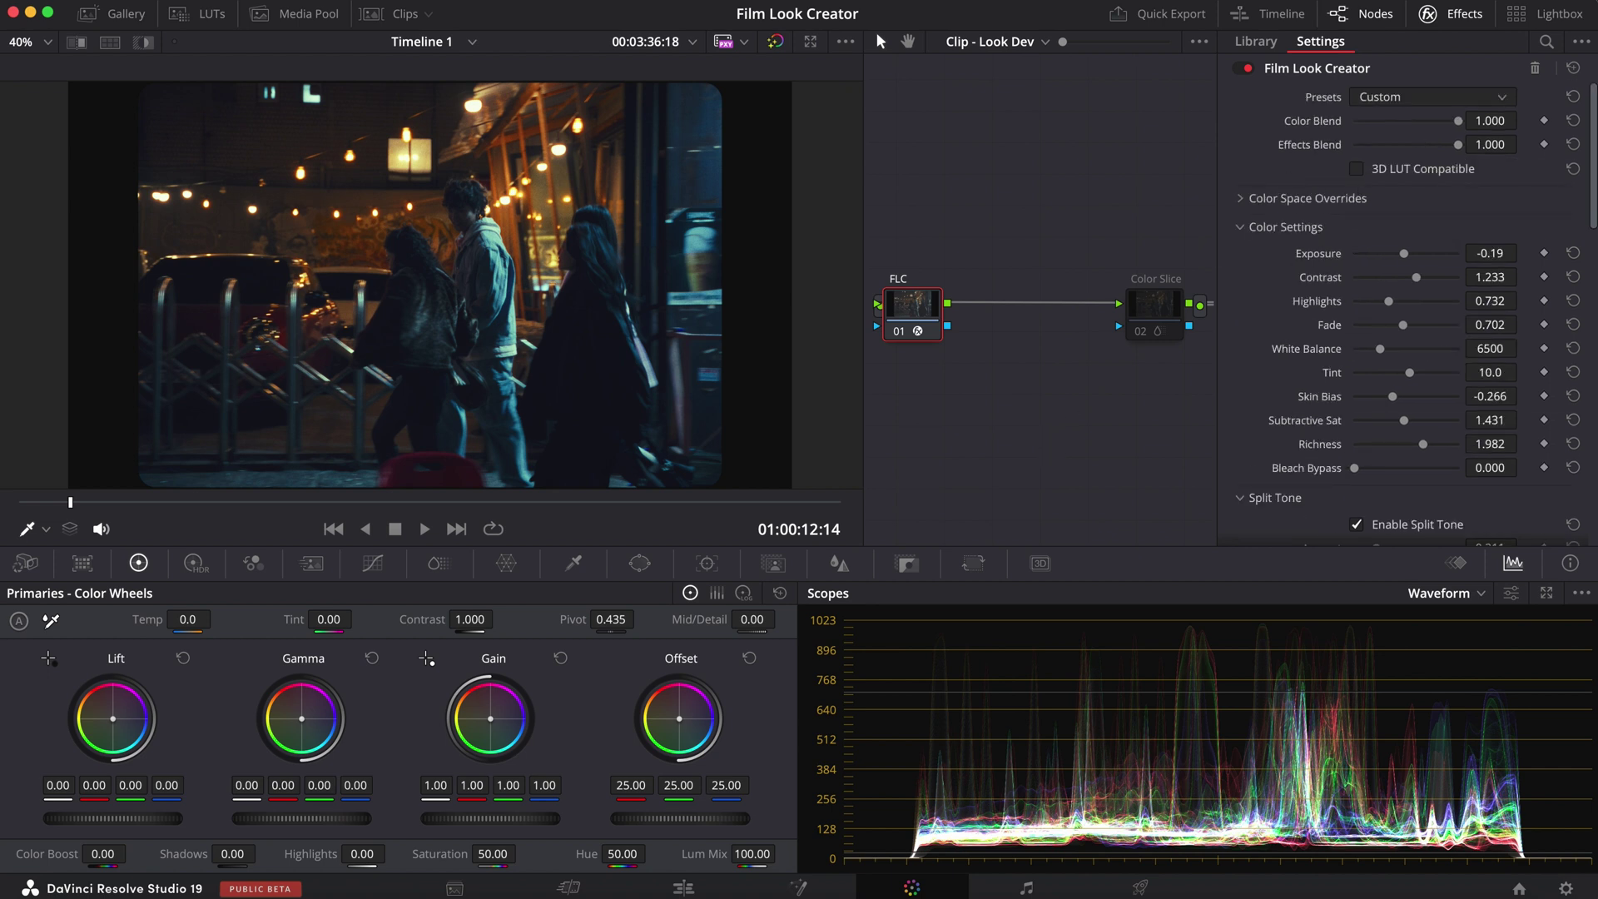
pyautogui.click(1466, 12)
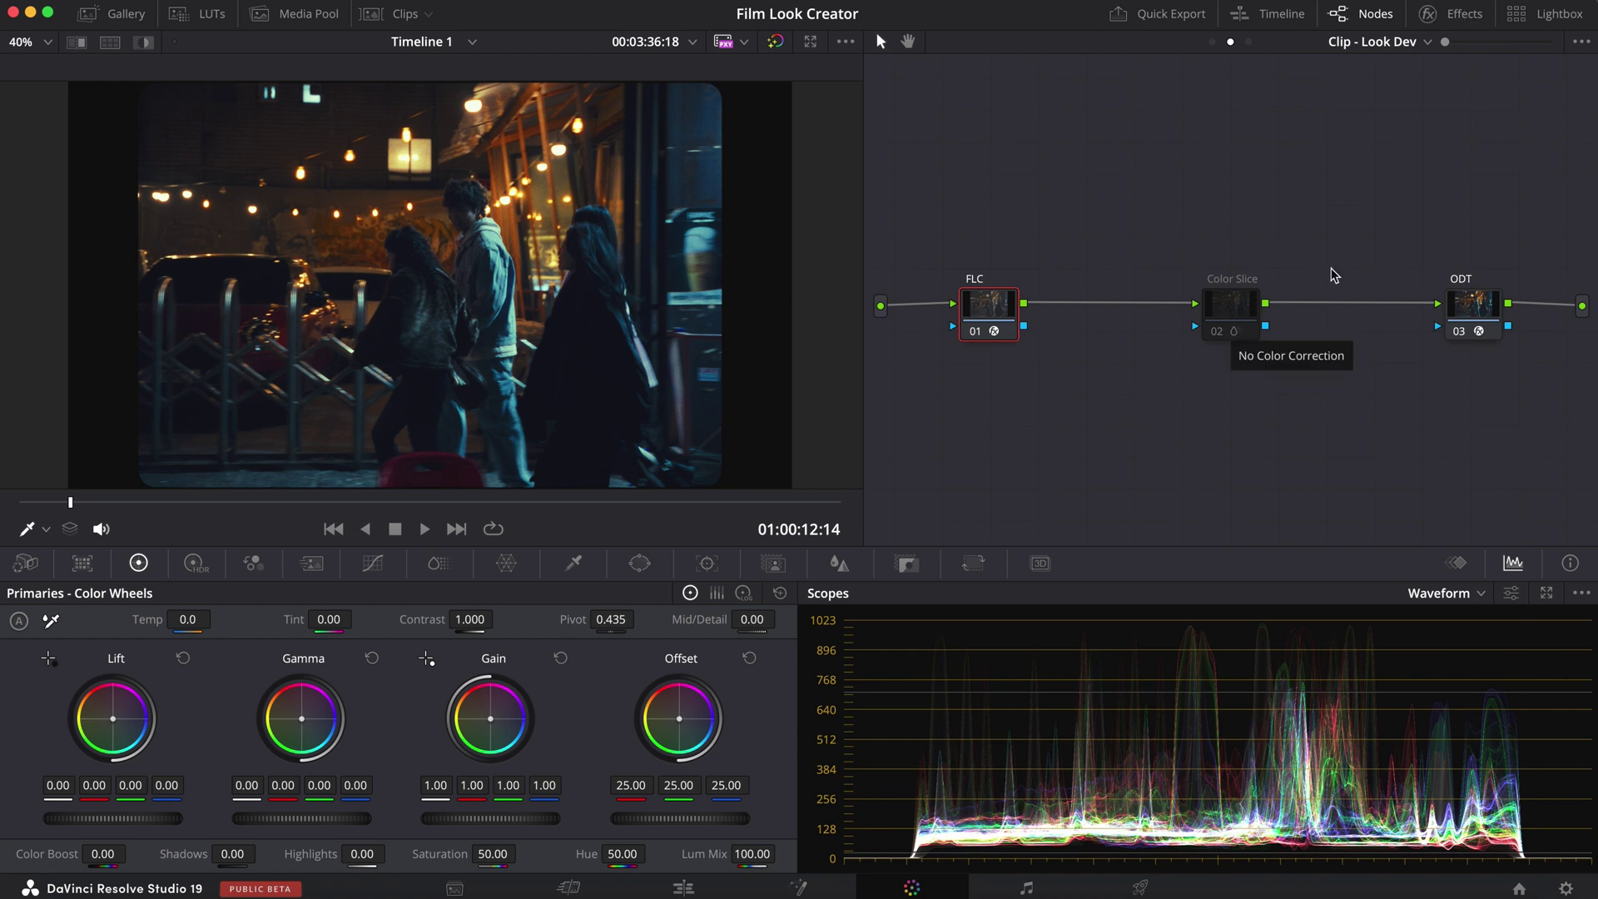
pyautogui.click(1226, 312)
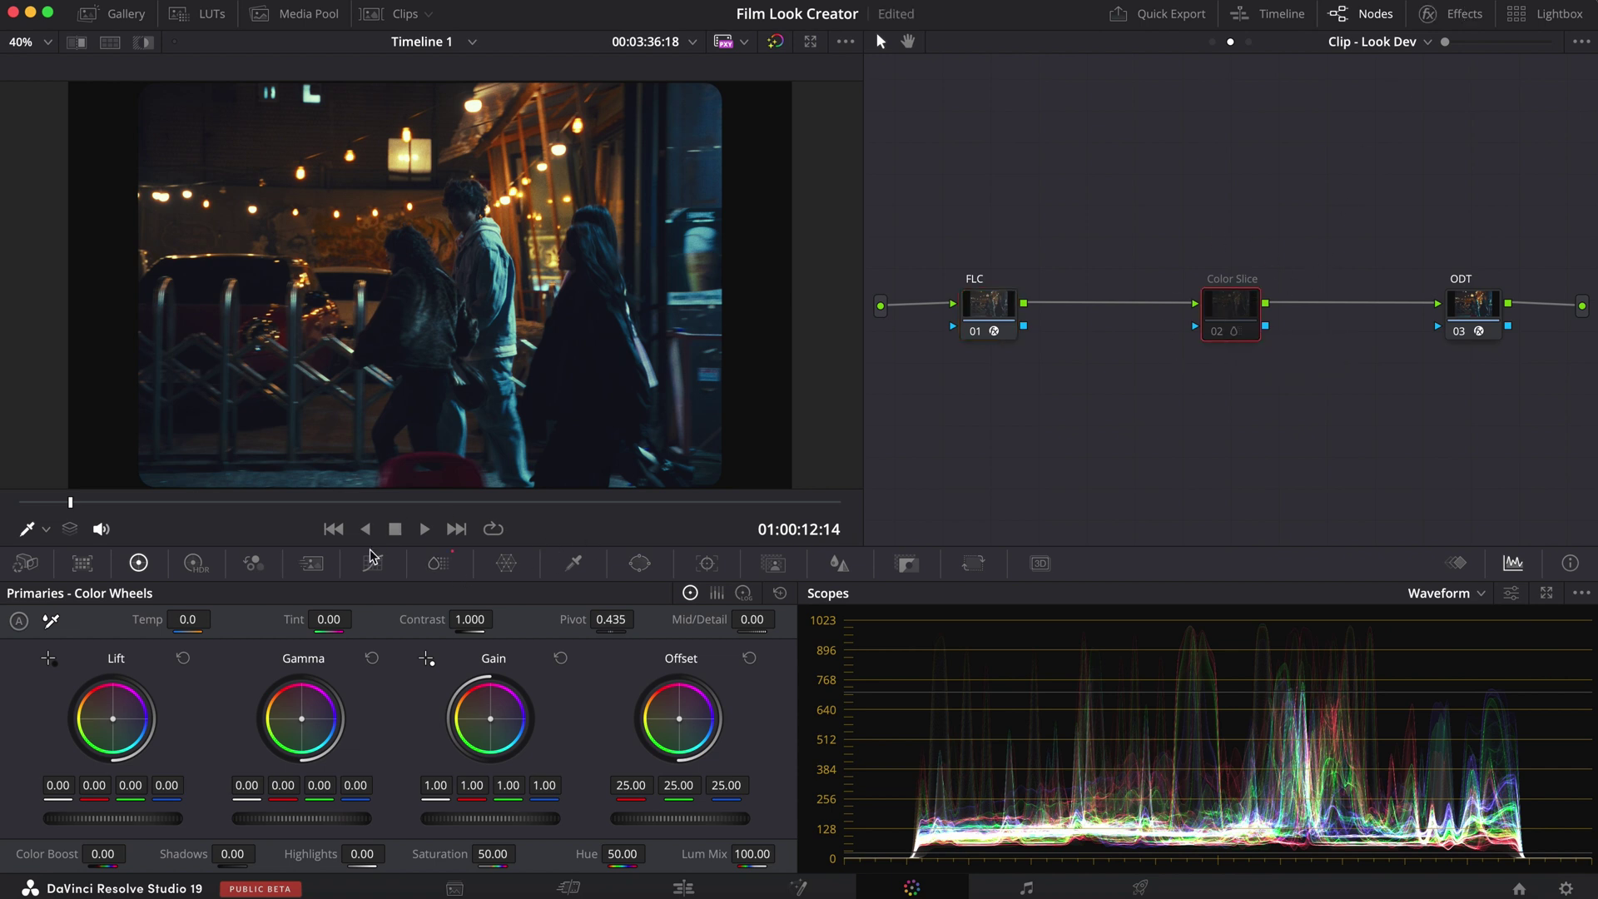
pyautogui.click(428, 568)
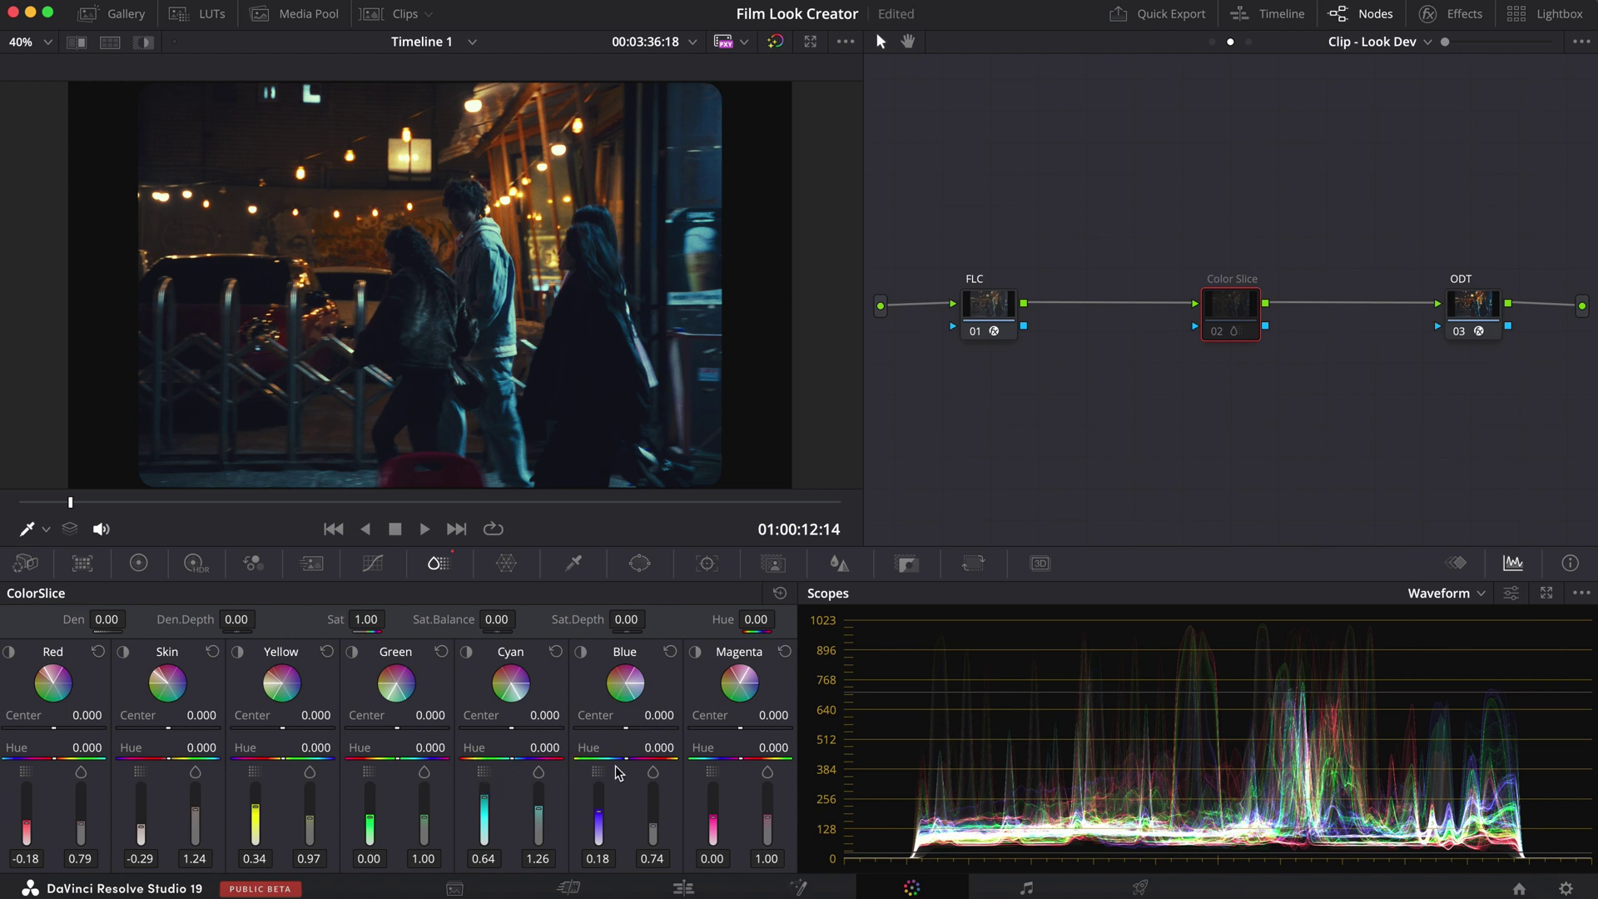
# - Re-enable the Color Slice node with Cmd+D
pyautogui.press('super+d')
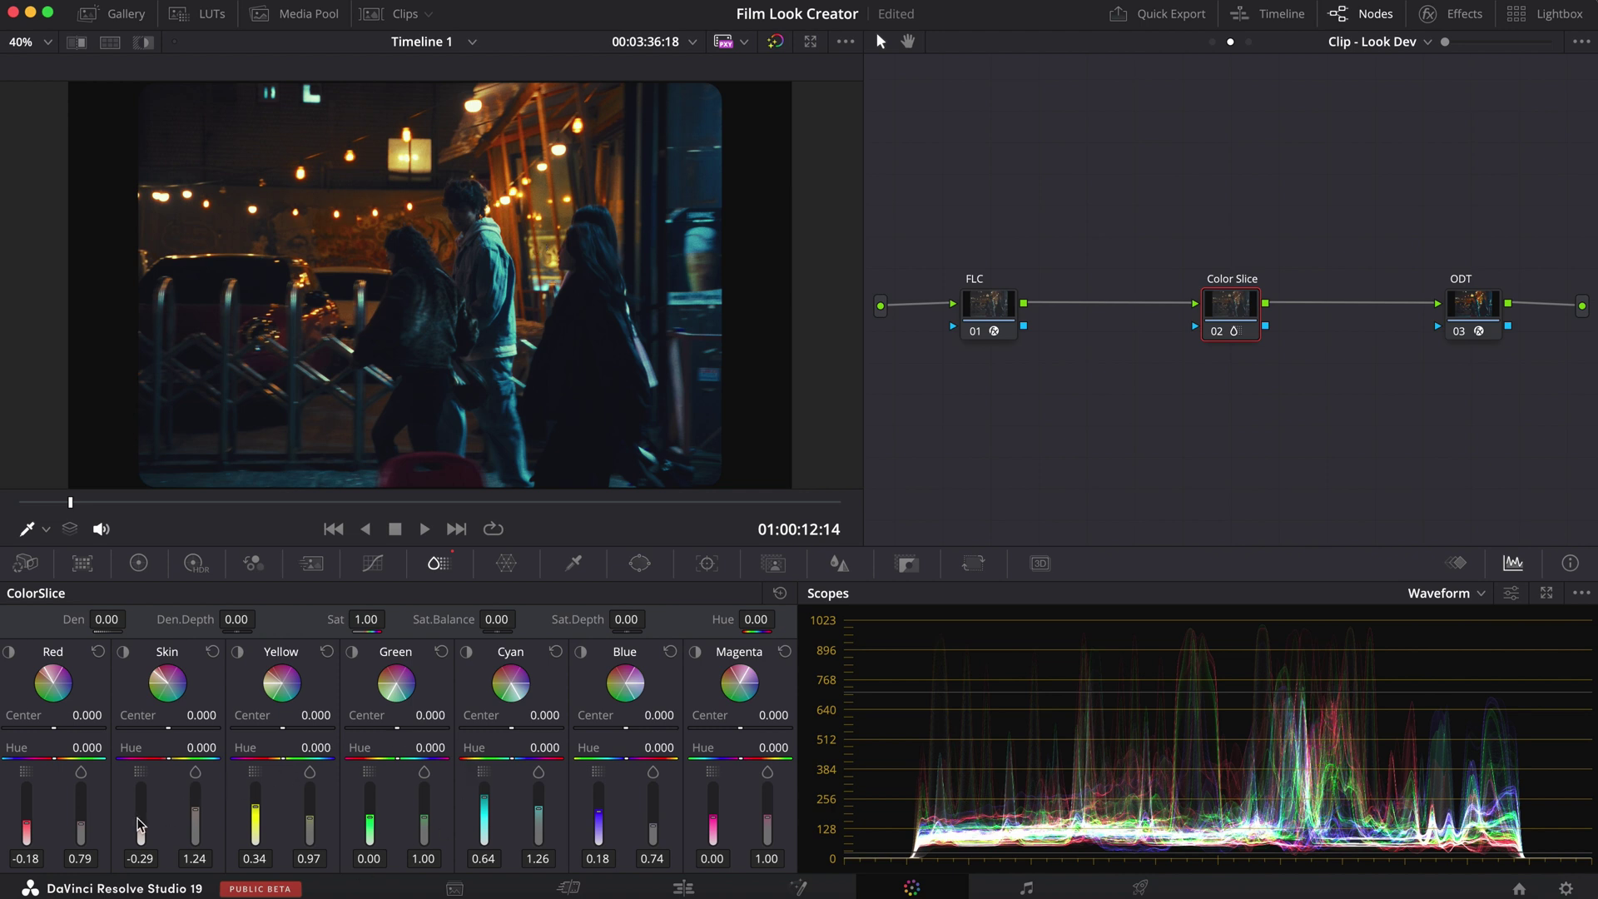
# - Raise Cyan density to 0.72 and Cyan saturation to 1.36
pyautogui.moveTo(485, 797); pyautogui.dragTo(486, 793)
pyautogui.moveTo(484, 795); pyautogui.dragTo(484, 795)
pyautogui.moveTo(539, 813); pyautogui.dragTo(539, 845)
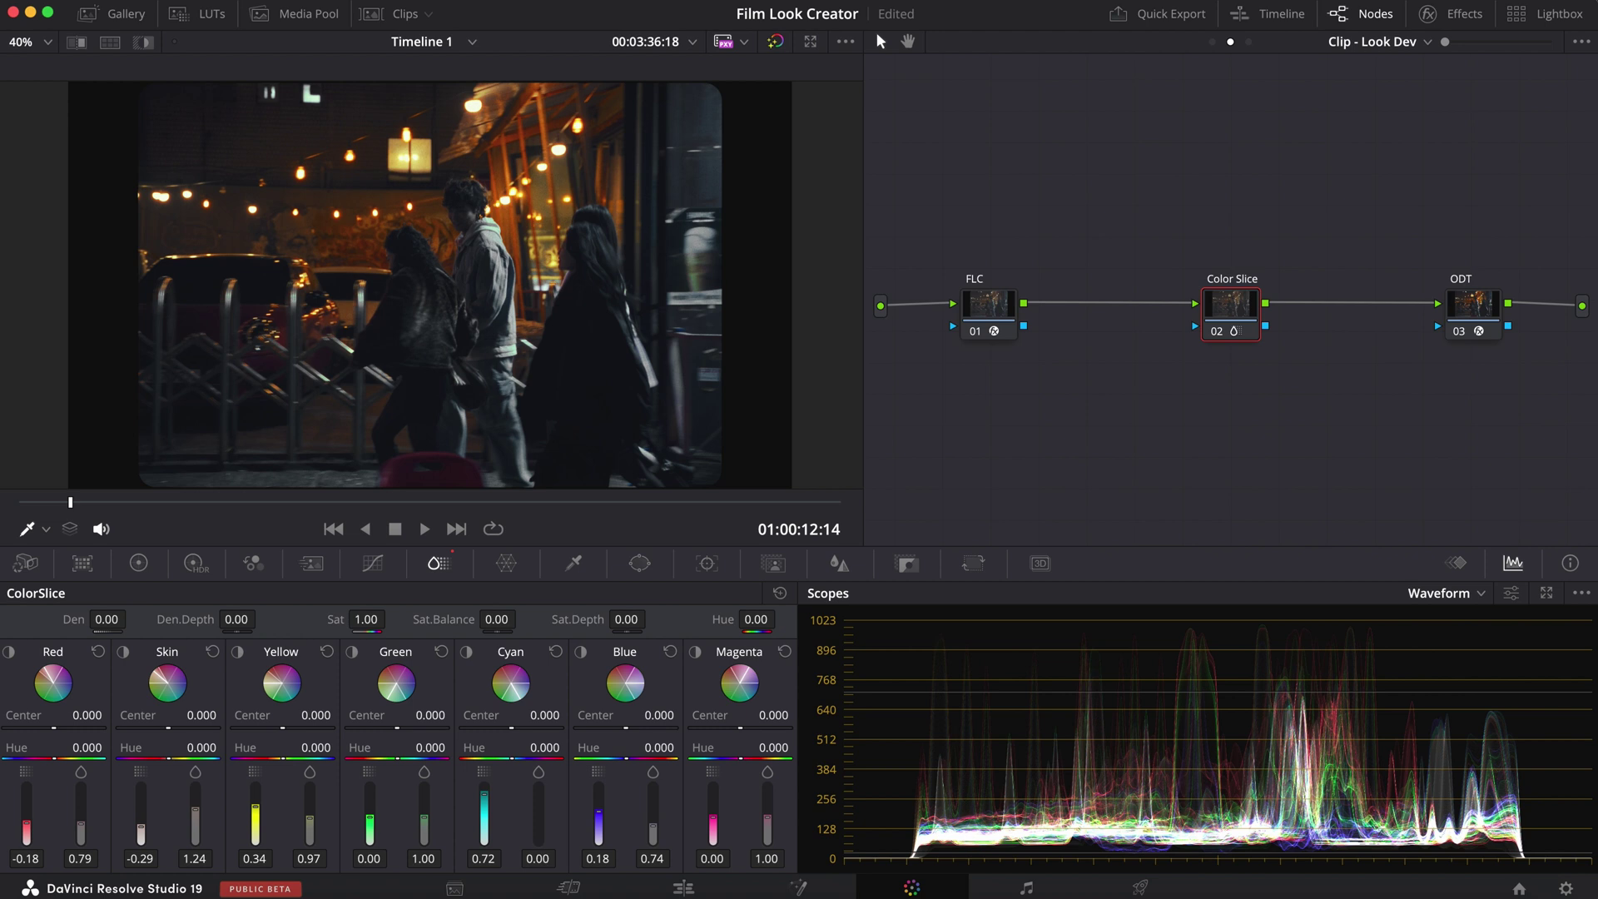
pyautogui.moveTo(537, 843); pyautogui.dragTo(538, 804)
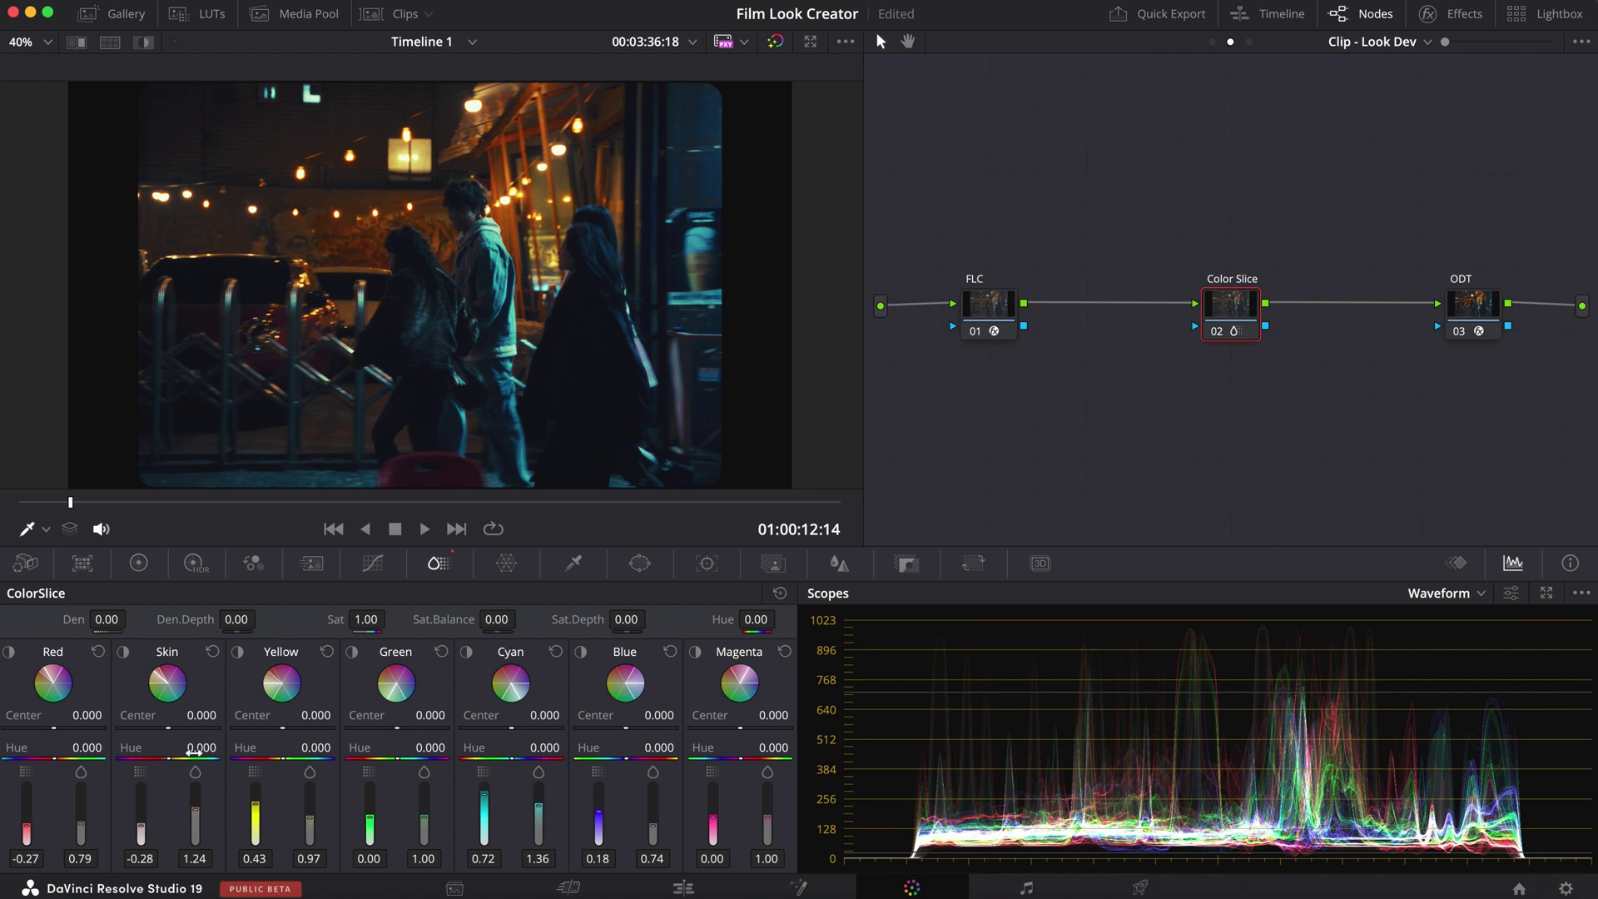
# - Set Red density to -0.27, Yellow to 0.43, and Skin density to -0.33 with saturation 1.30
pyautogui.moveTo(556, 249); pyautogui.dragTo(556, 245)
pyautogui.moveTo(159, 860); pyautogui.dragTo(299, 860)
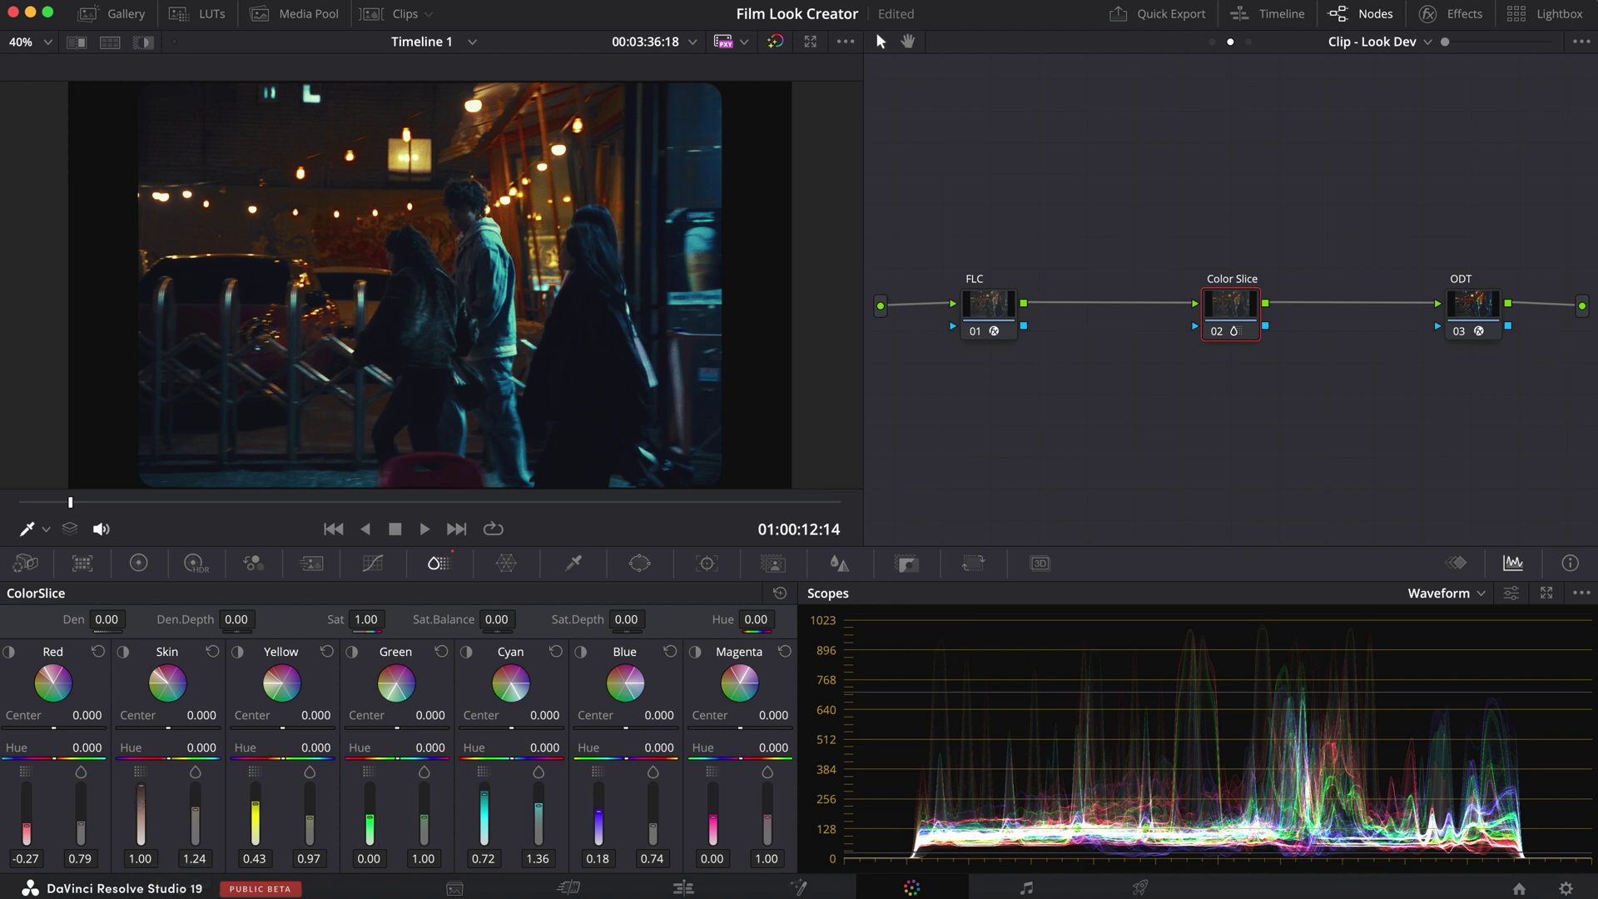
pyautogui.moveTo(141, 788); pyautogui.dragTo(140, 820)
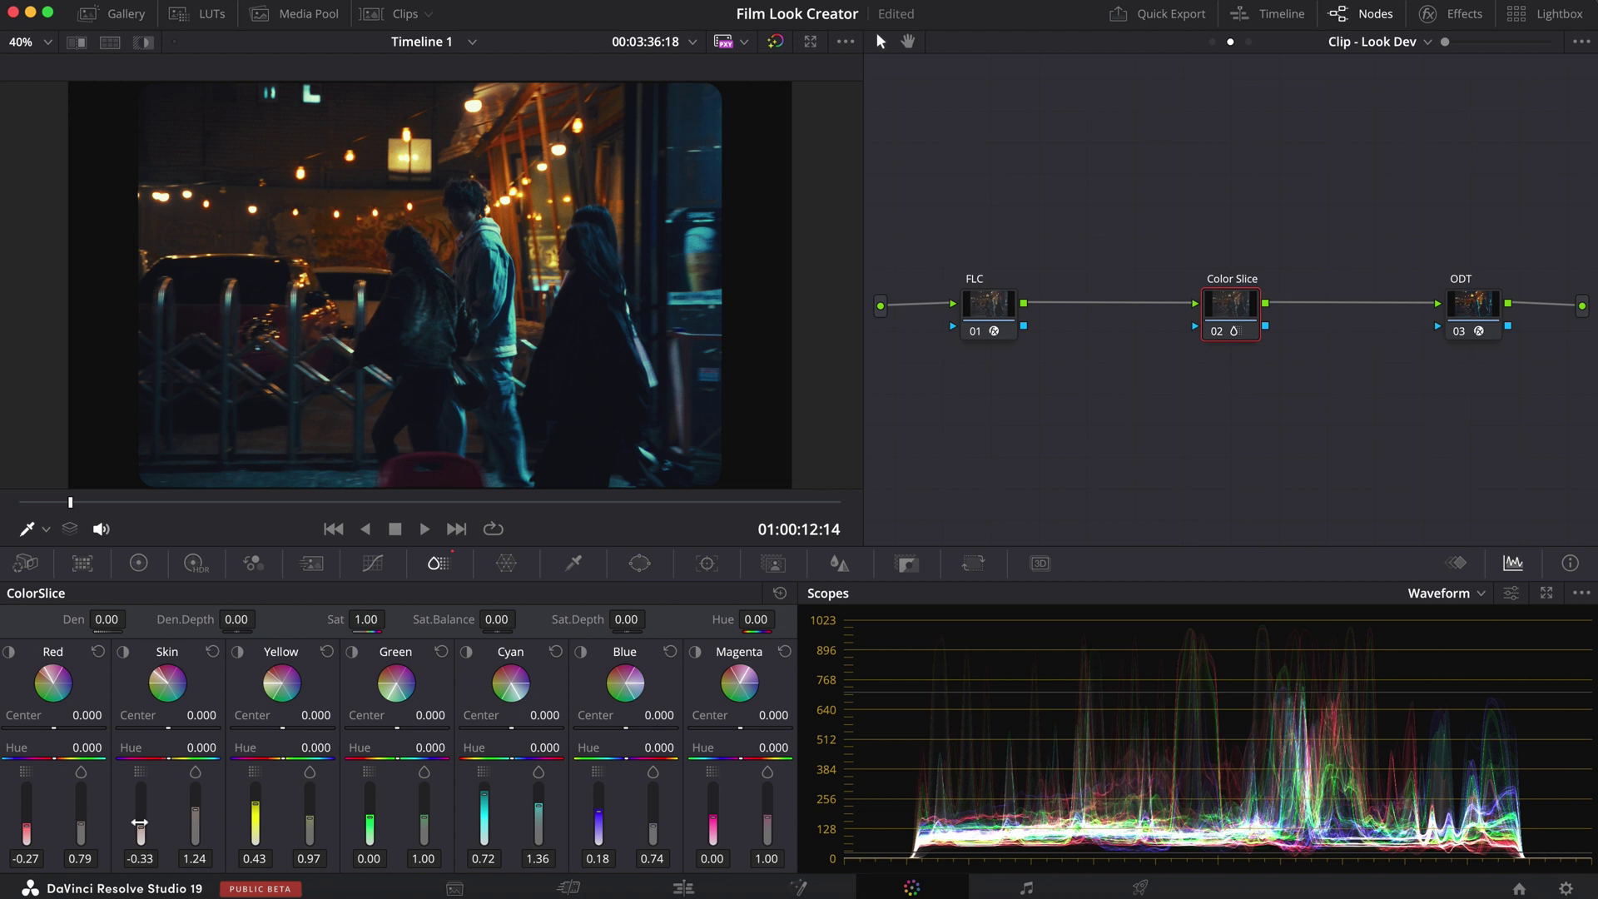
pyautogui.moveTo(139, 823); pyautogui.dragTo(141, 827)
pyautogui.moveTo(195, 807)
pyautogui.mouseDown()
pyautogui.moveTo(195, 785)
pyautogui.moveTo(195, 805)
pyautogui.mouseUp()
pyautogui.click(1212, 42)
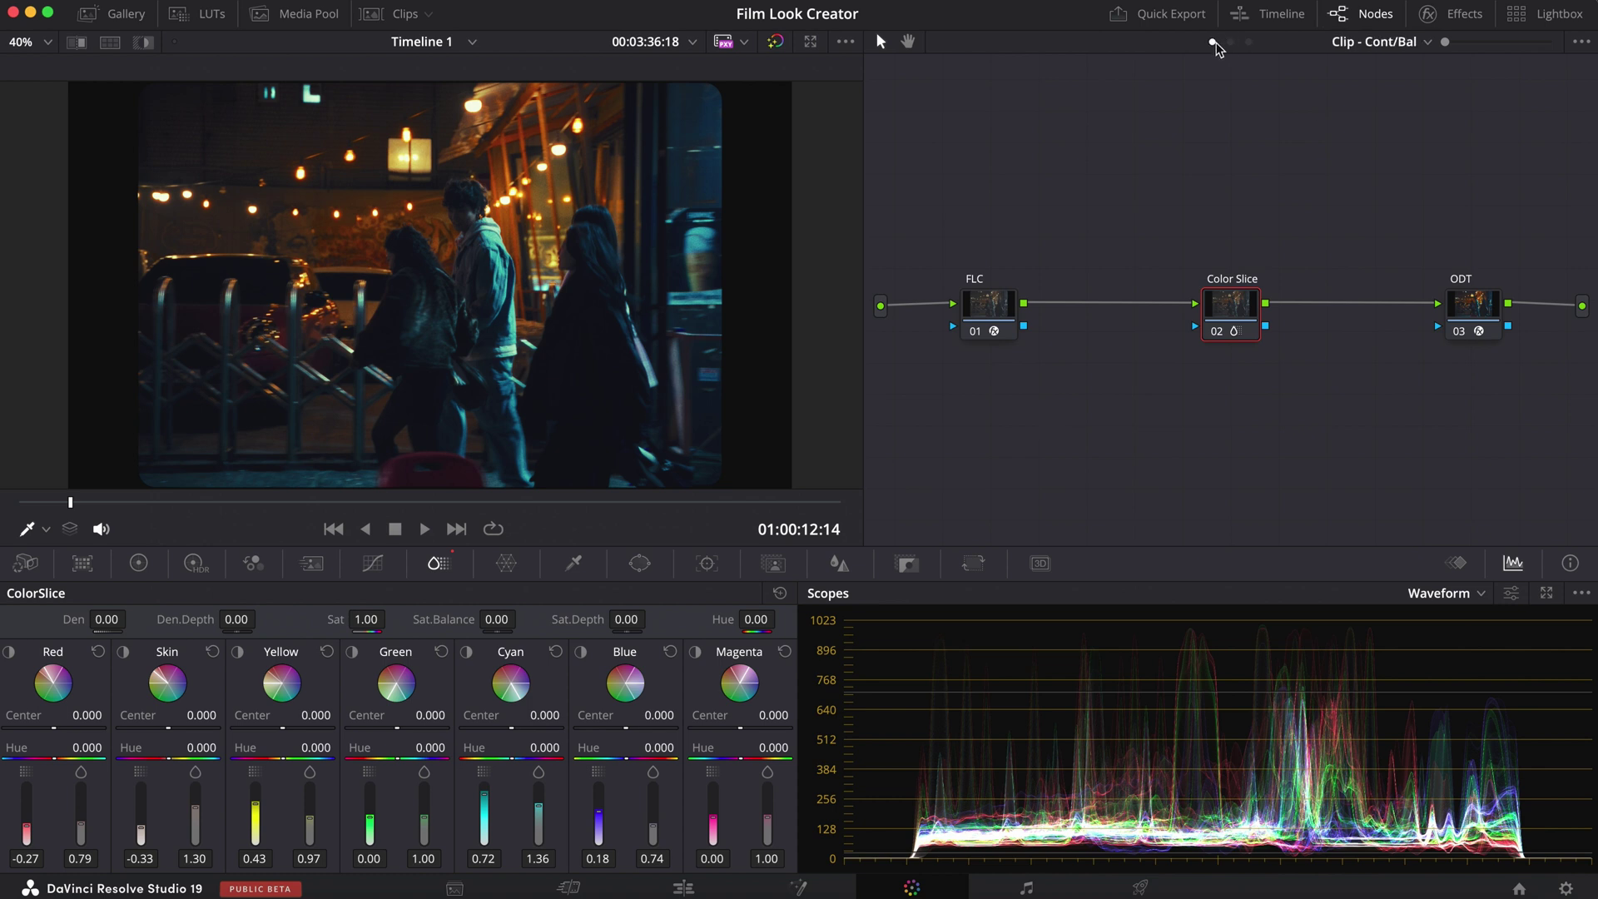